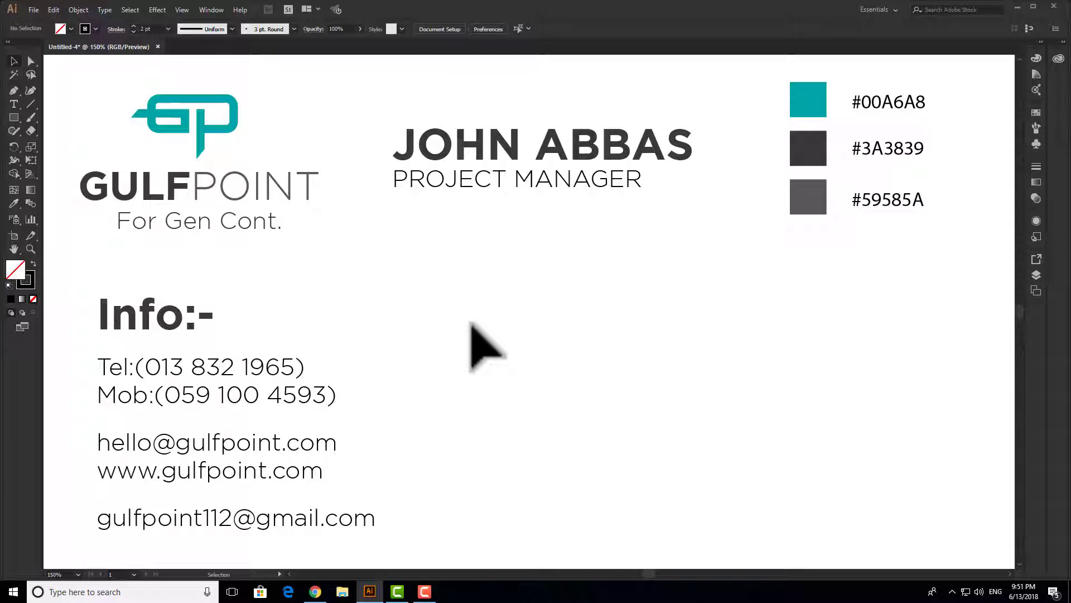
pyautogui.moveTo(332, 98); pyautogui.dragTo(167, 234)
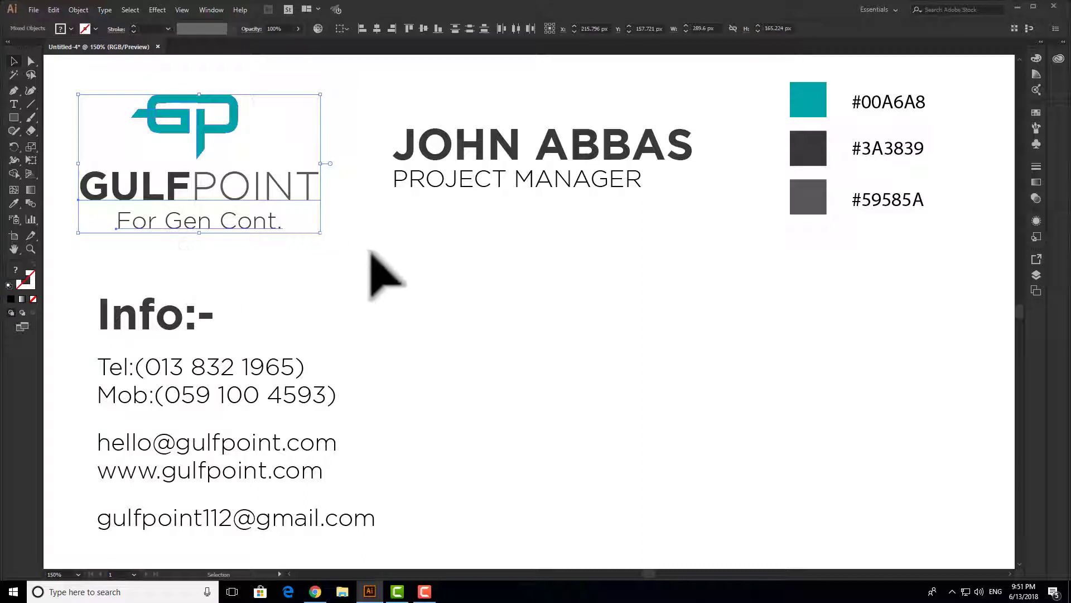
pyautogui.click(357, 231)
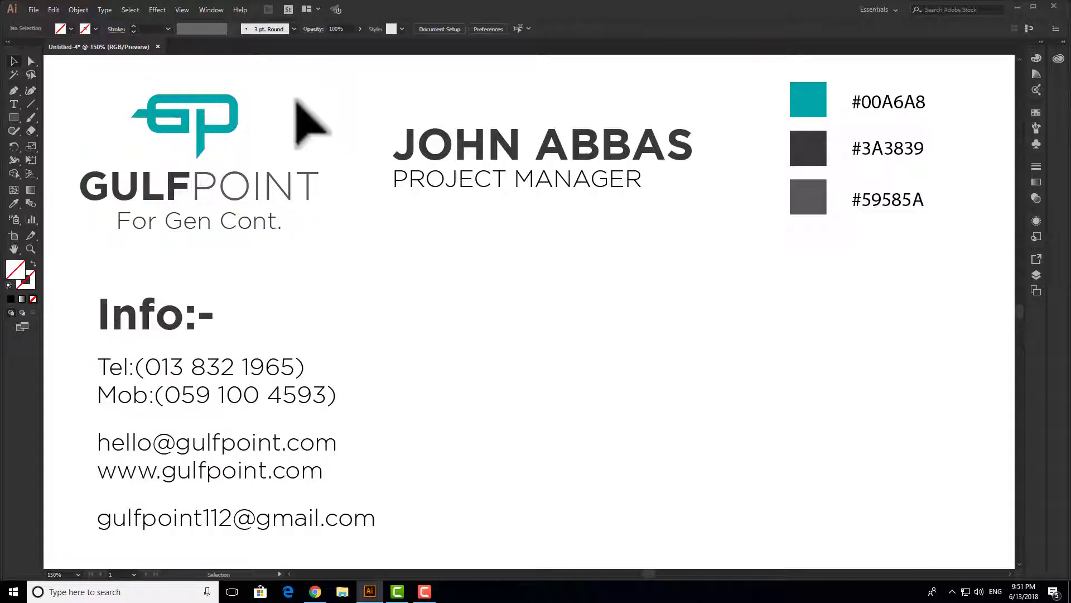
pyautogui.moveTo(296, 98); pyautogui.dragTo(193, 227)
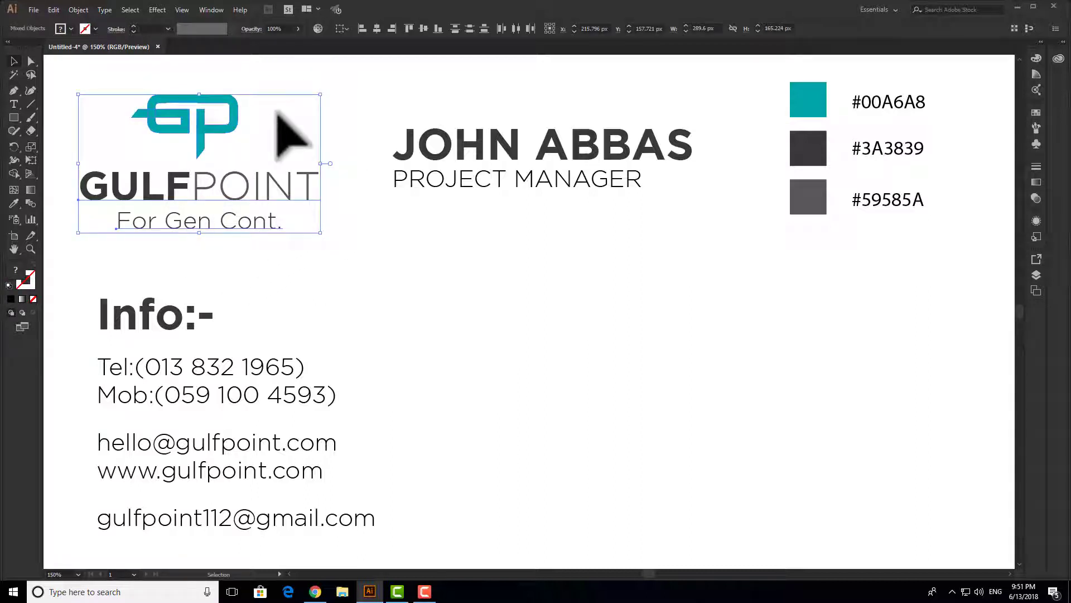
pyautogui.click(333, 274)
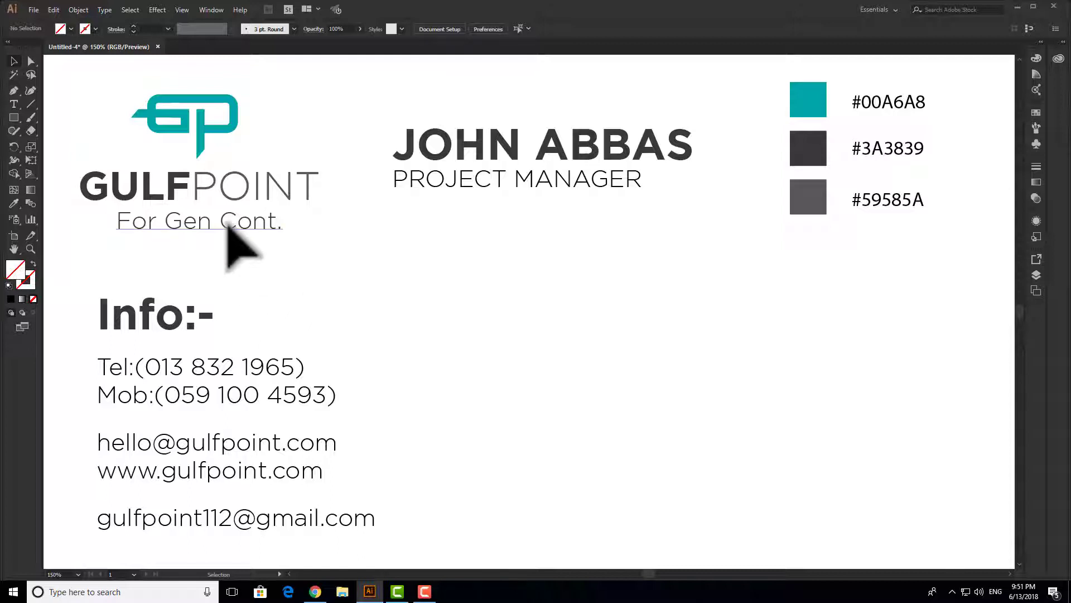
pyautogui.click(245, 222)
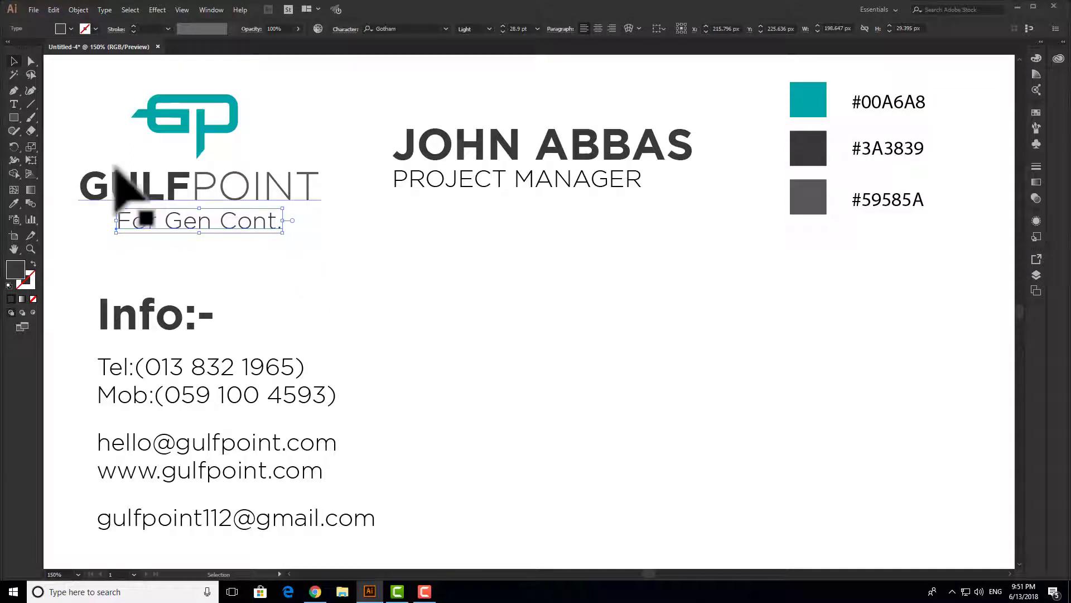
pyautogui.click(158, 190)
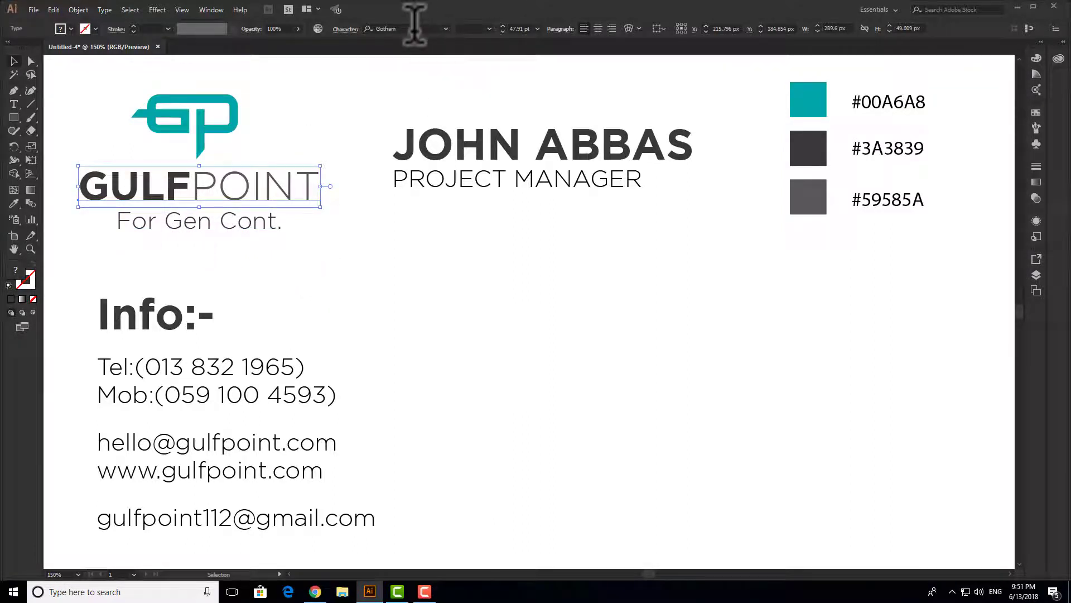
pyautogui.click(229, 124)
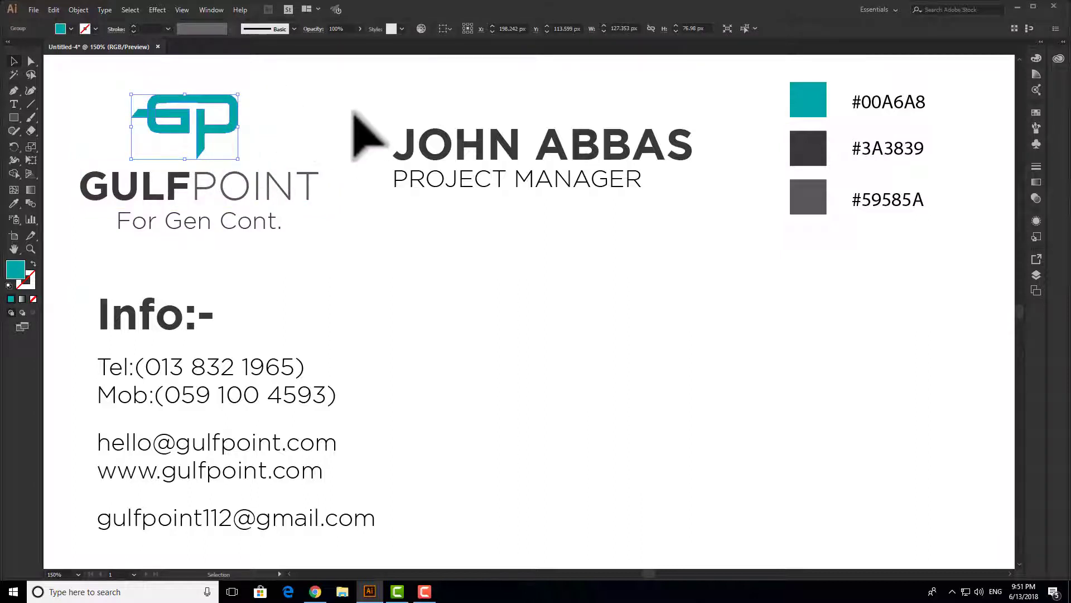
pyautogui.moveTo(353, 112); pyautogui.dragTo(516, 223)
pyautogui.click(625, 251)
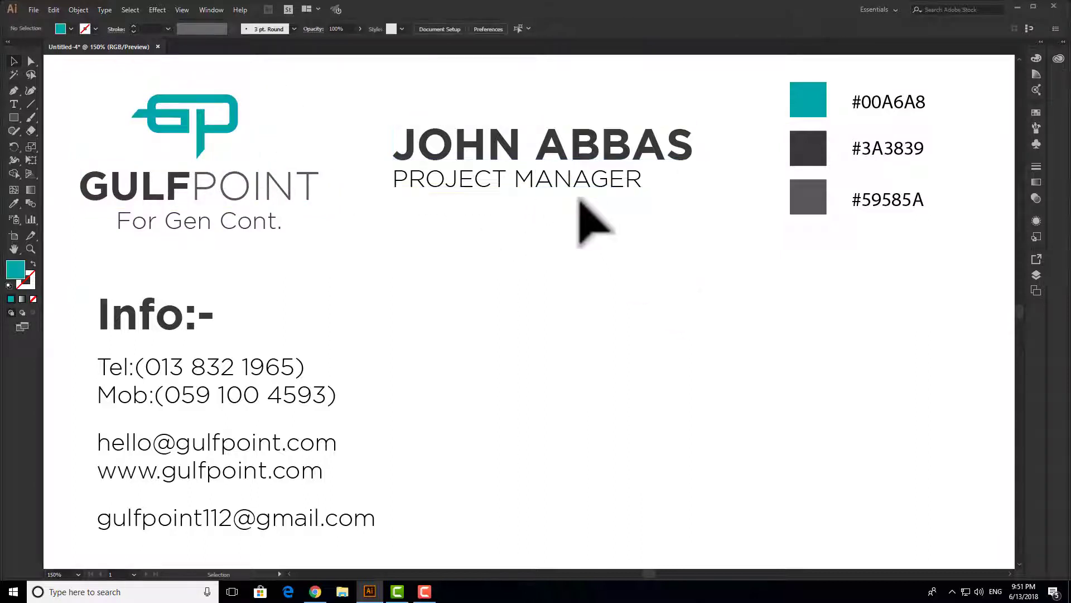
pyautogui.click(579, 184)
pyautogui.moveTo(748, 78); pyautogui.dragTo(943, 254)
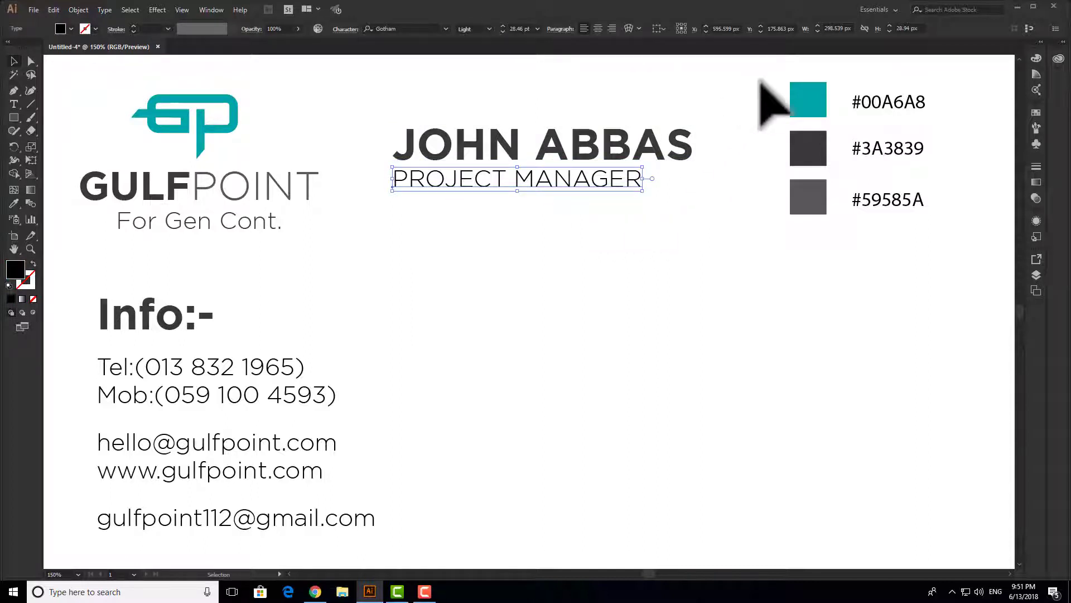
pyautogui.click(945, 259)
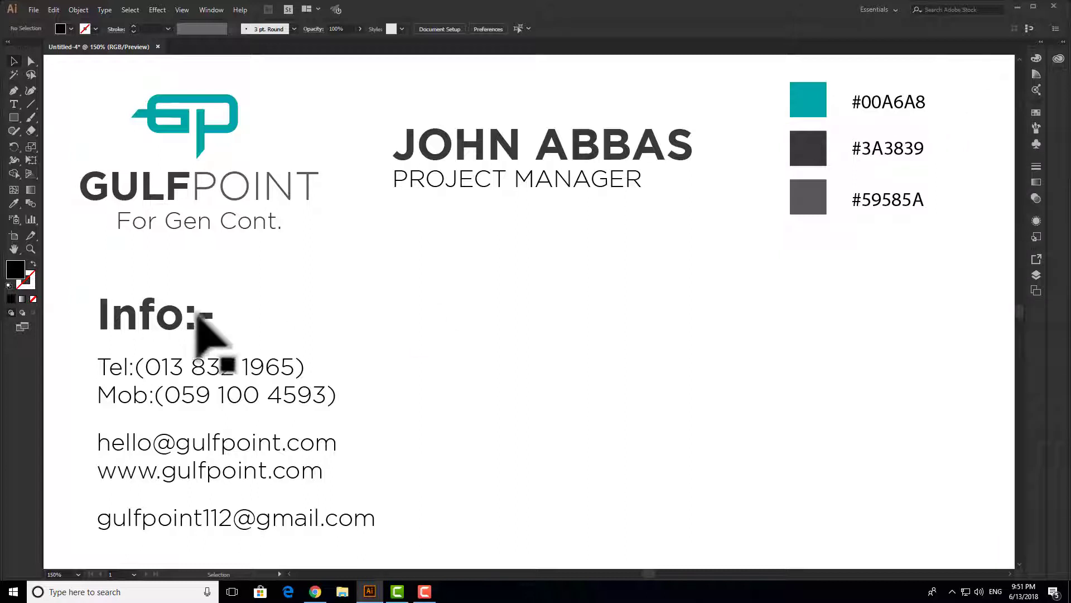
pyautogui.moveTo(374, 284); pyautogui.dragTo(240, 488)
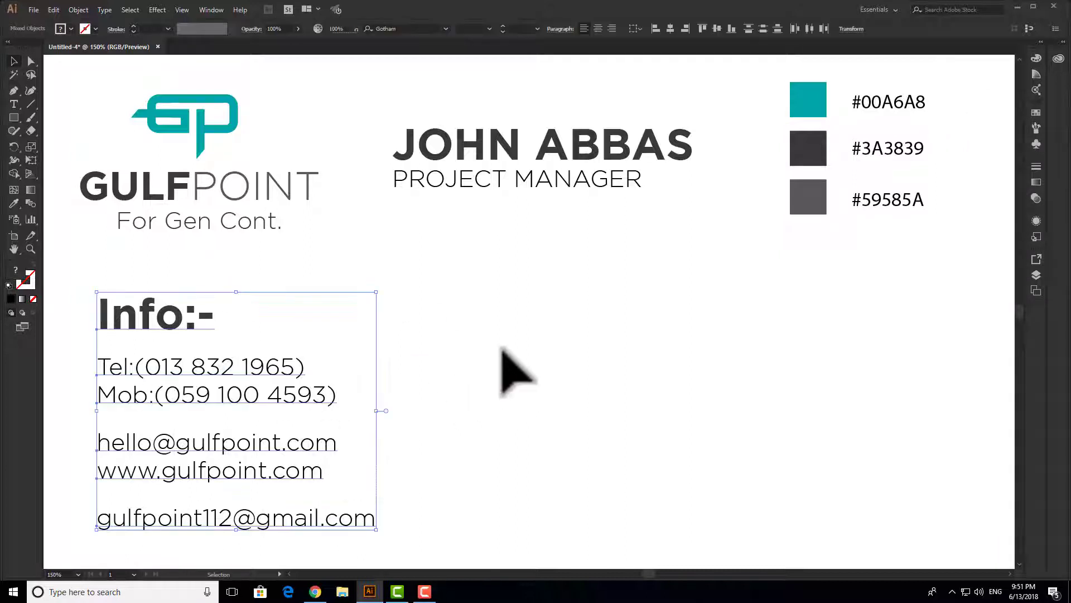
pyautogui.click(497, 340)
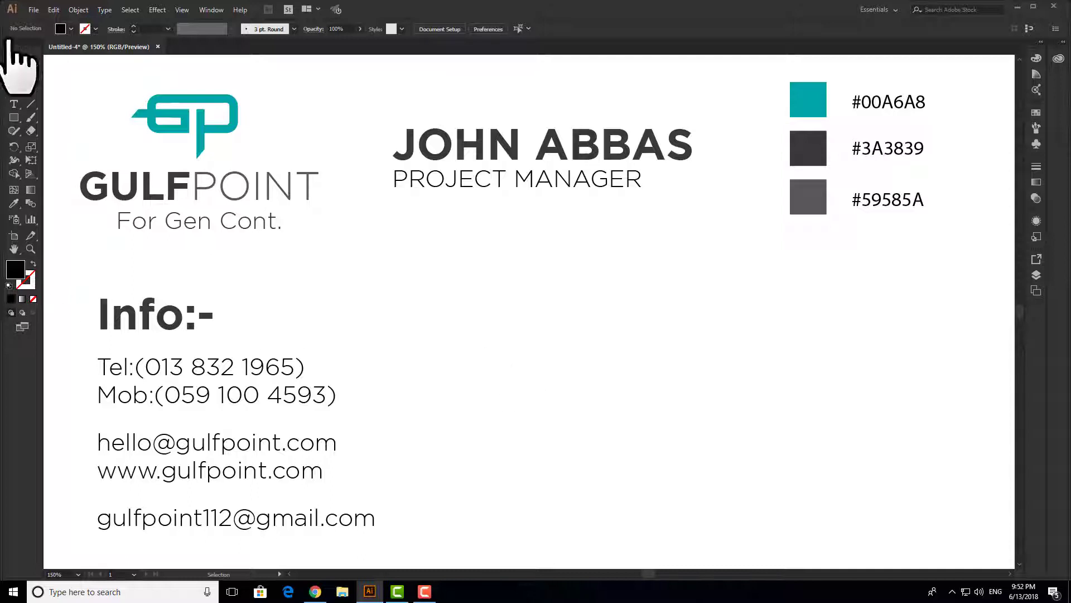
# - Start a new document with More Settings, name it 'Business Card', and select the artboard count
pyautogui.click(33, 9)
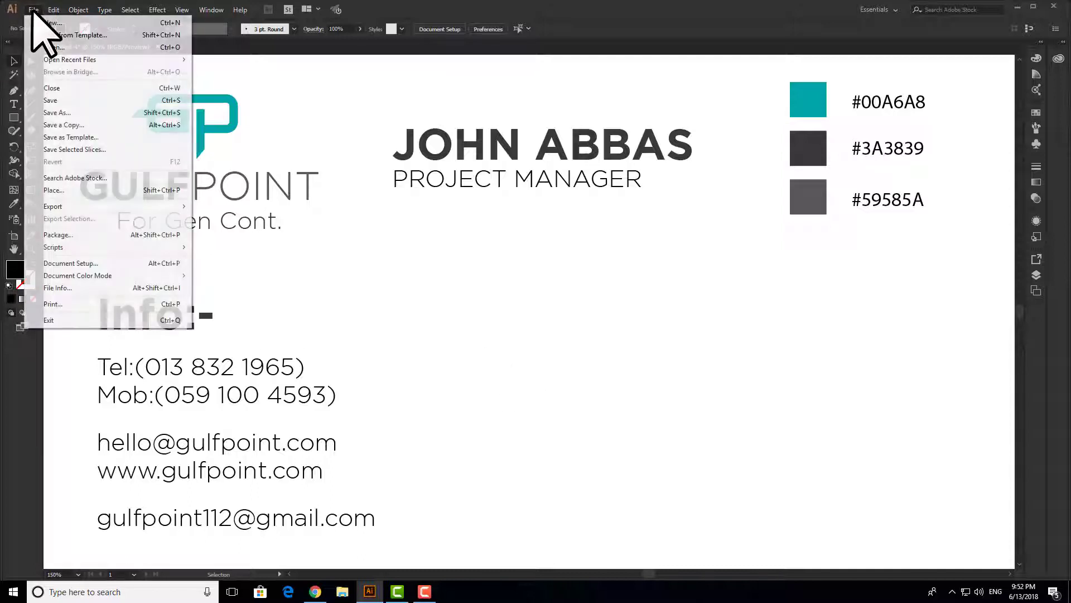
pyautogui.click(117, 23)
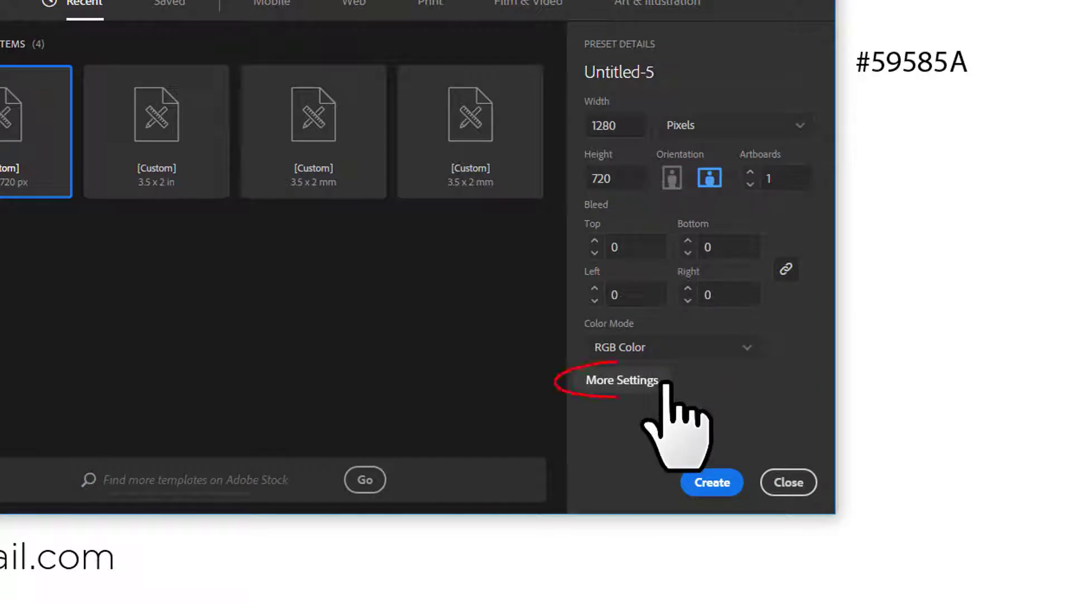
pyautogui.click(620, 382)
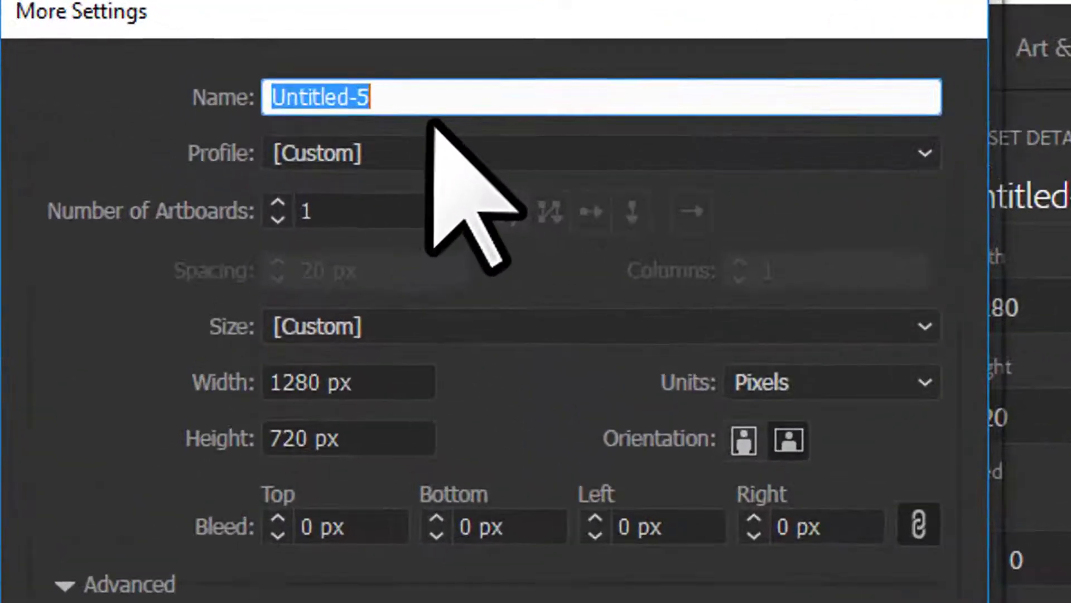
pyautogui.write('Business Card')
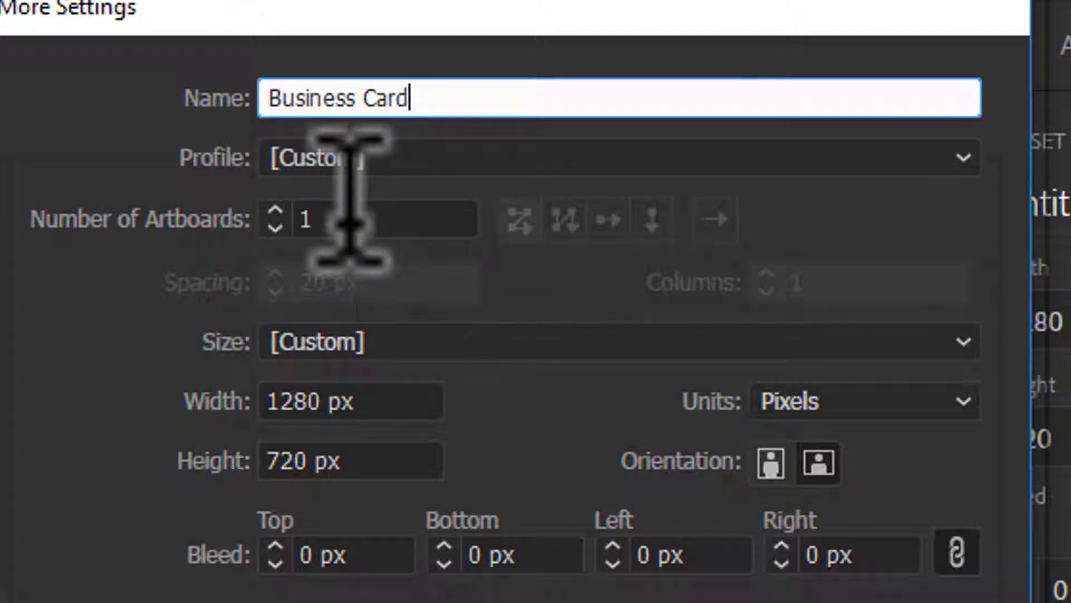
pyautogui.click(356, 217)
pyautogui.click(360, 218)
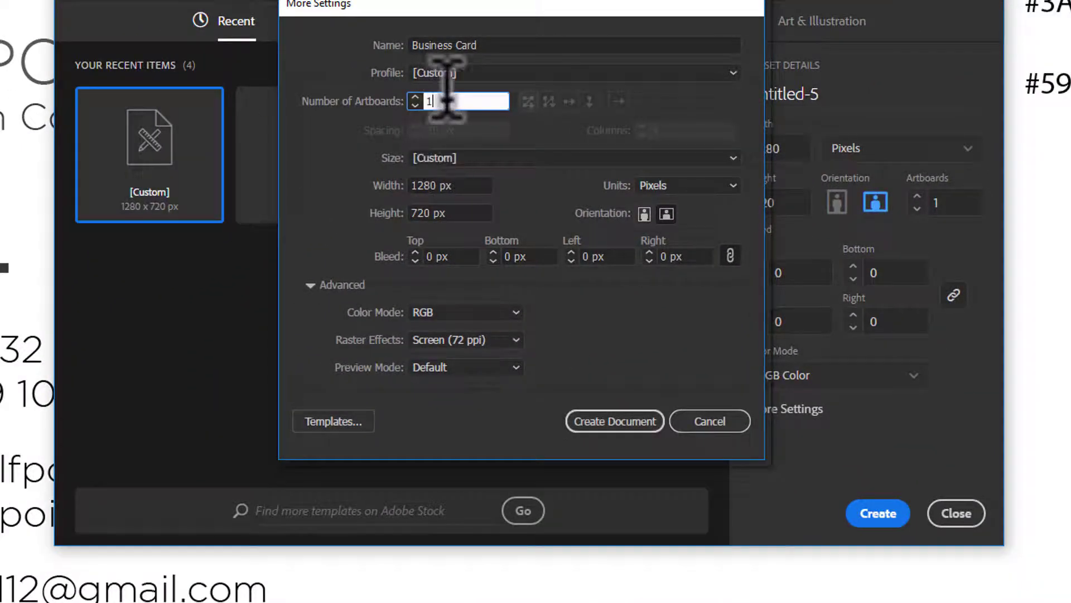
# - Set units to inches, size to 3.5 × 2 in, and bleed to 0.125 in
pyautogui.click(677, 186)
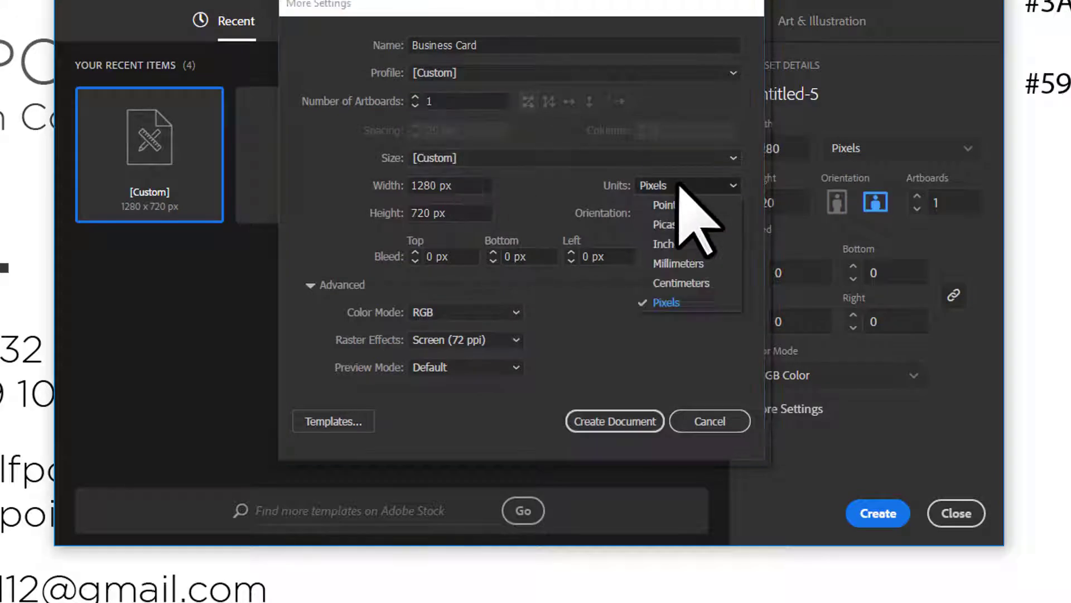
pyautogui.click(677, 244)
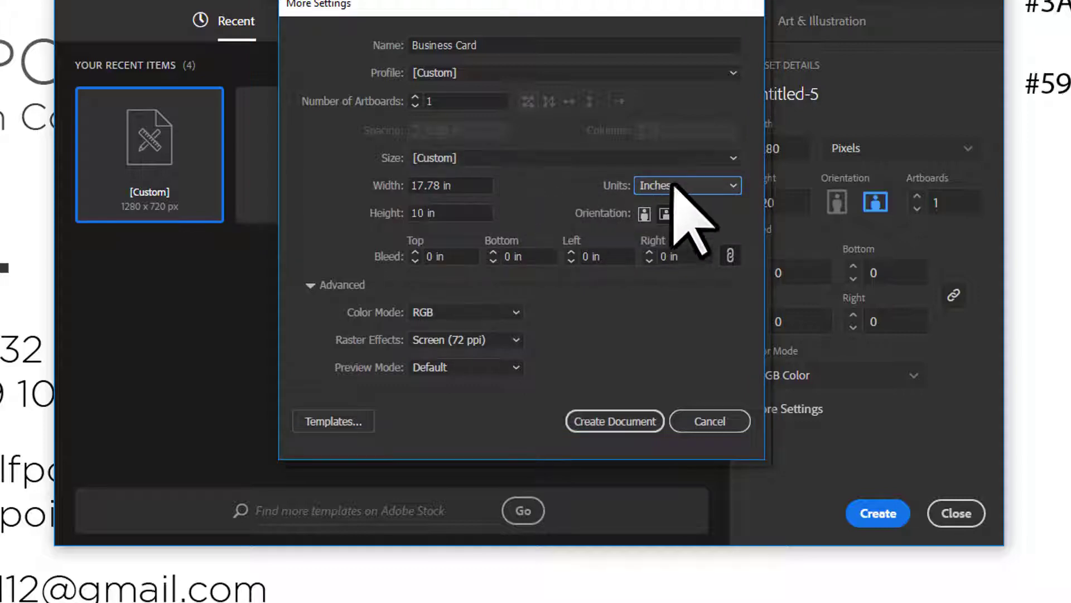
pyautogui.click(468, 185)
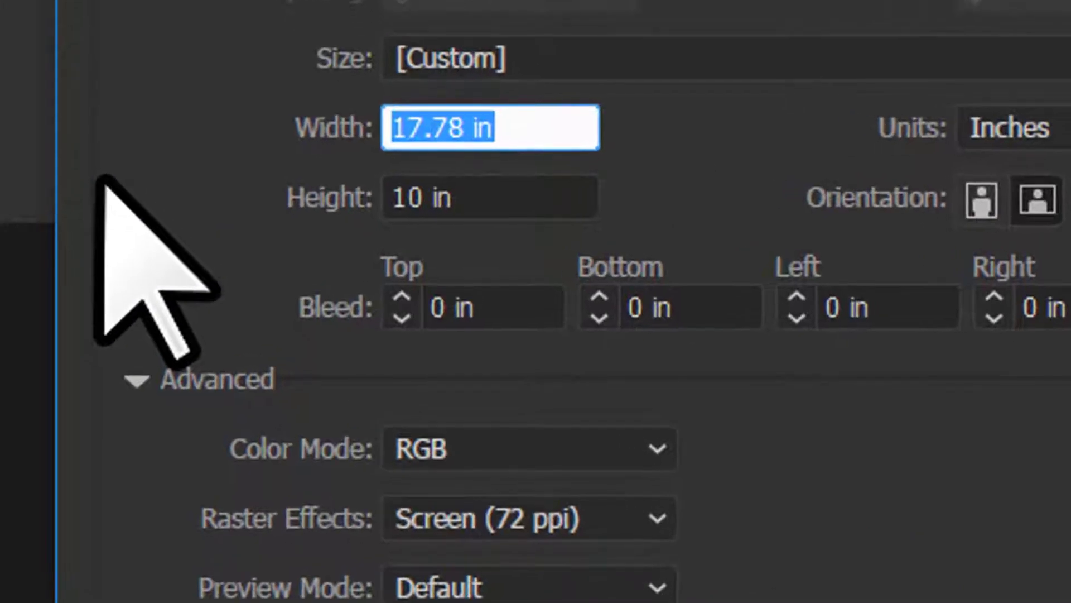
pyautogui.write('3.5')
pyautogui.click(502, 195)
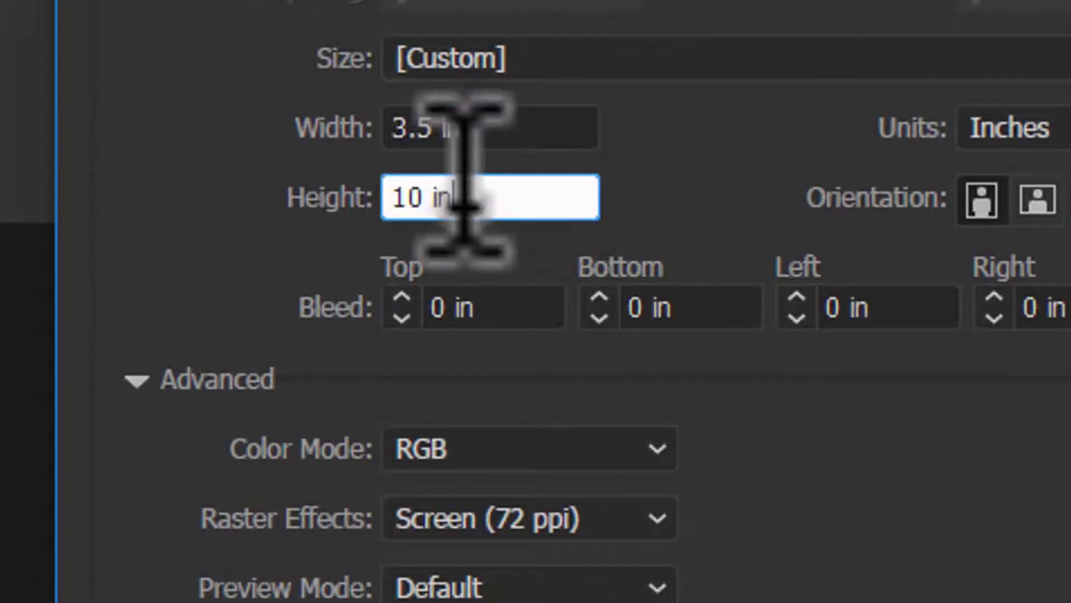
pyautogui.write('2')
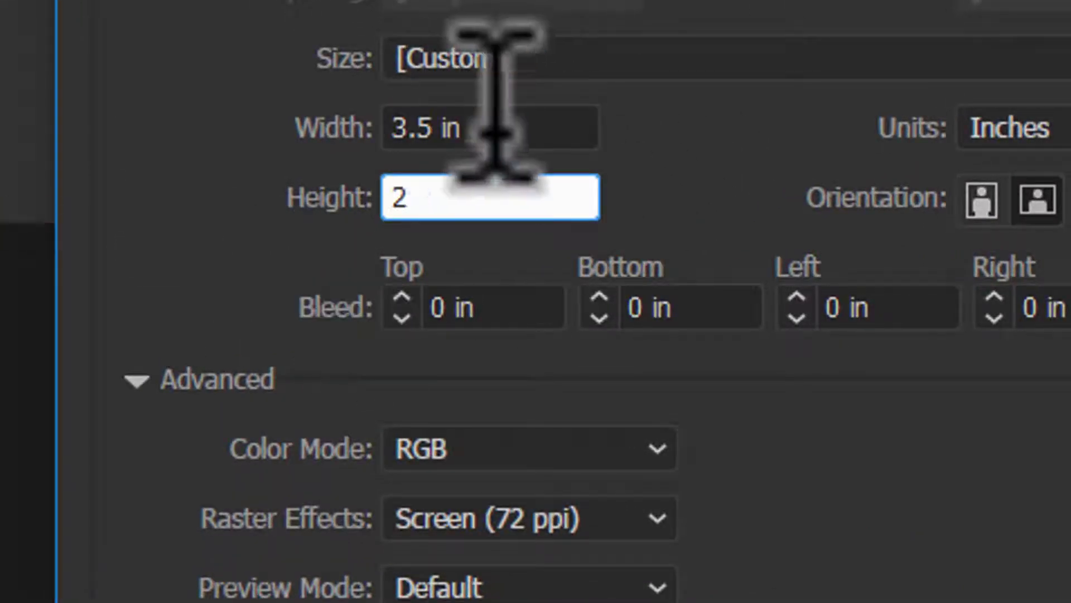
pyautogui.click(511, 127)
pyautogui.click(435, 196)
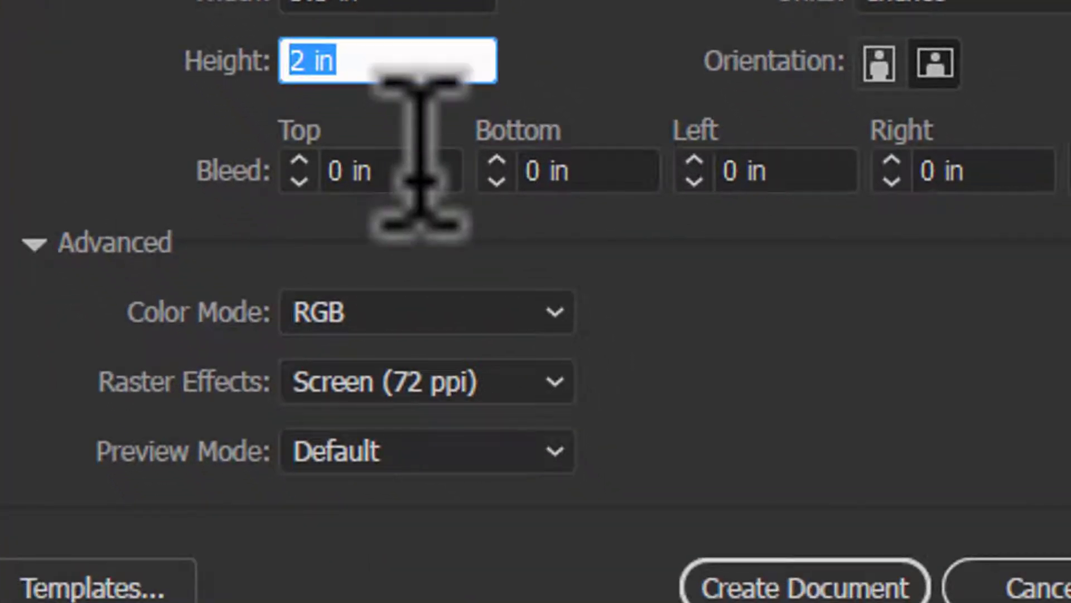
pyautogui.press('Tab')
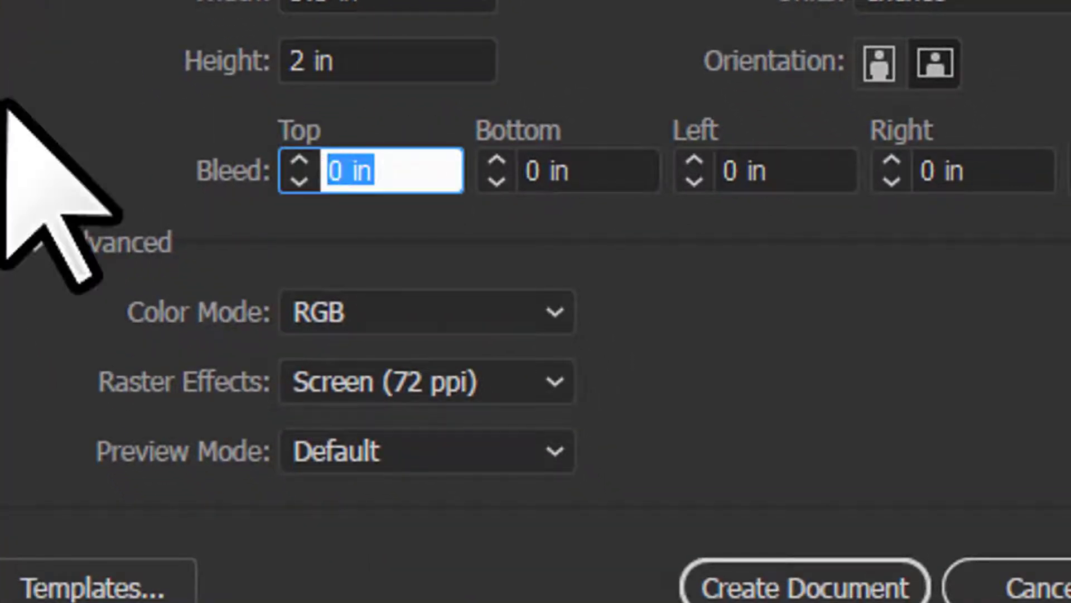
pyautogui.write('0.1')
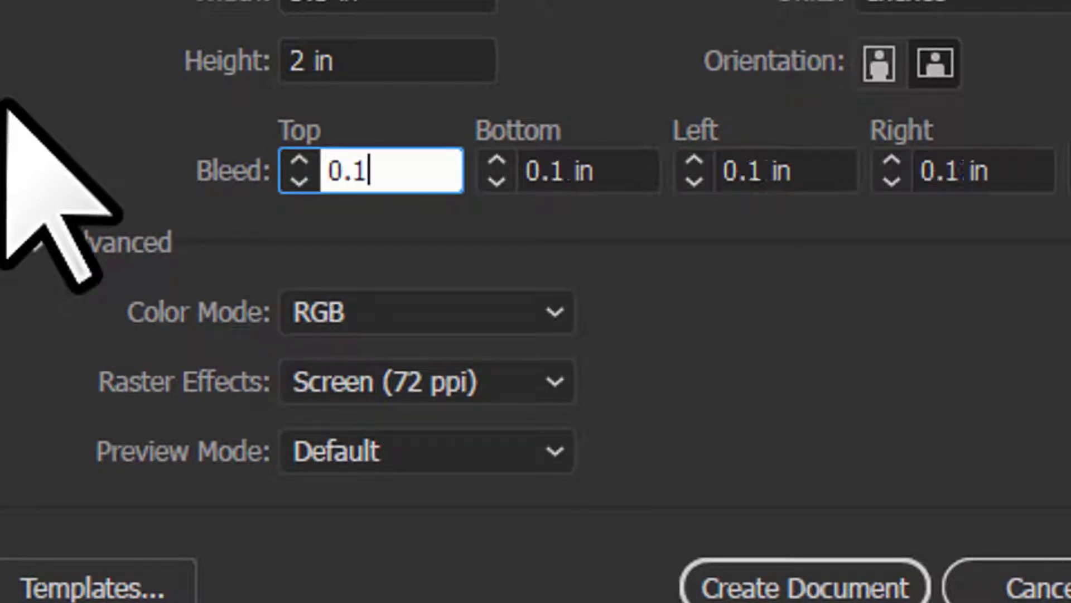
pyautogui.write('25')
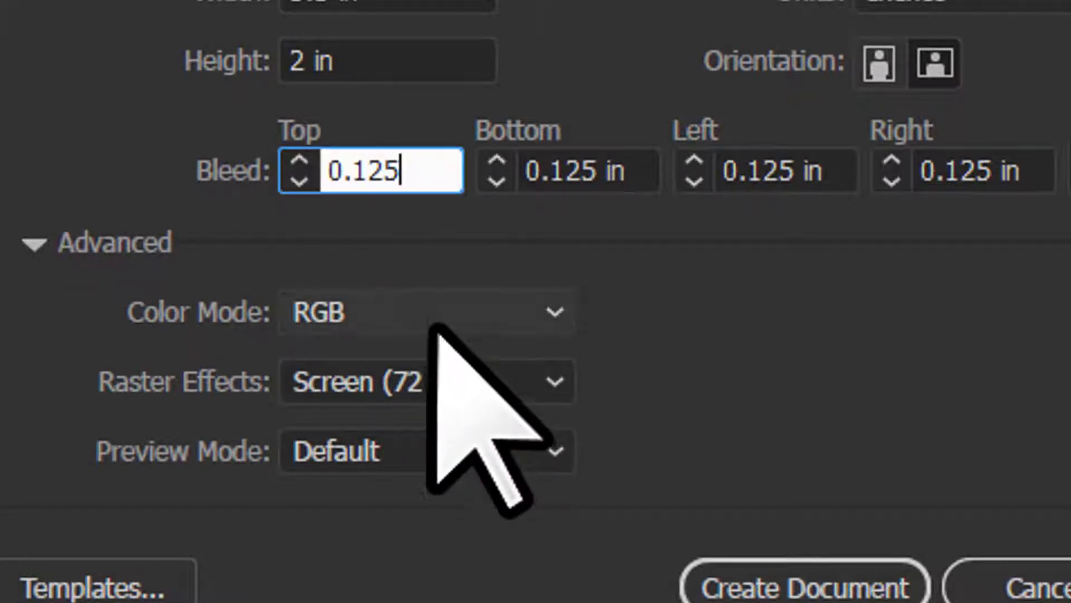
# - Choose CMYK colour, High (300 ppi) raster effects and Default preview, then create the document
pyautogui.click(436, 313)
pyautogui.click(422, 360)
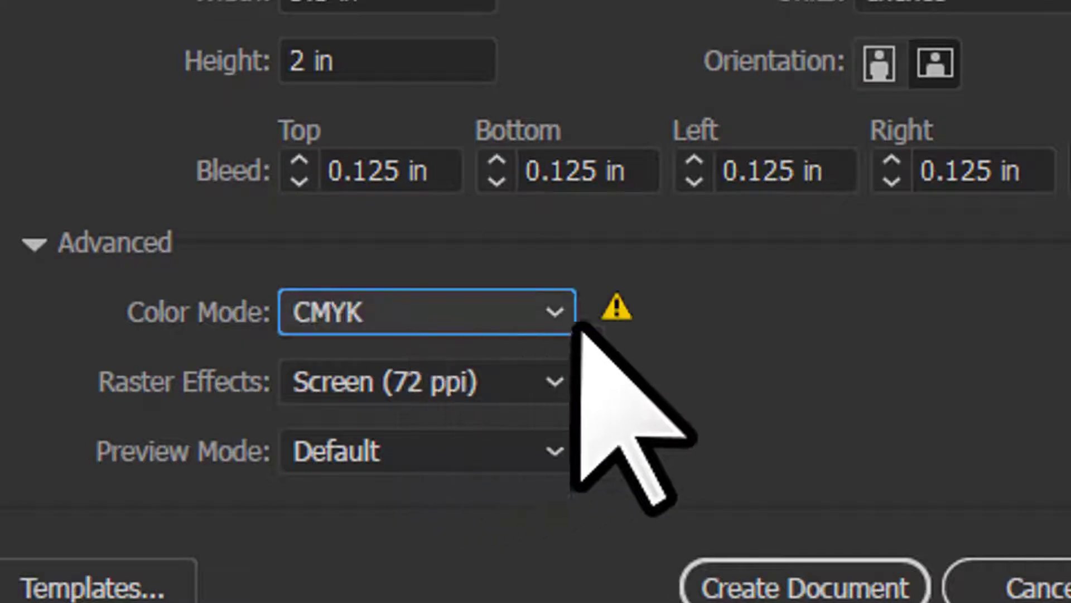
pyautogui.click(525, 376)
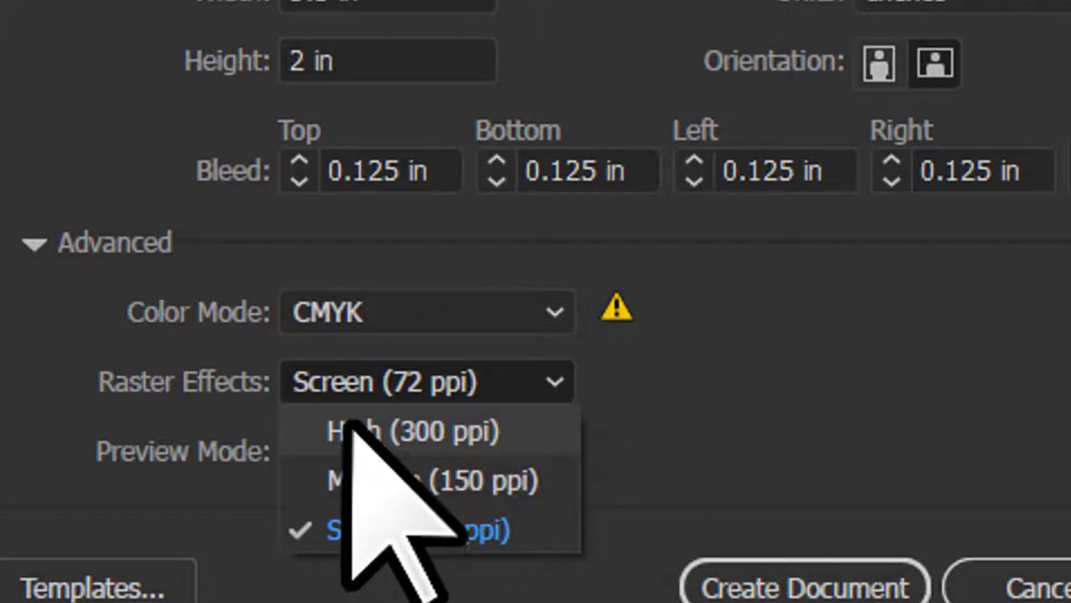
pyautogui.click(455, 436)
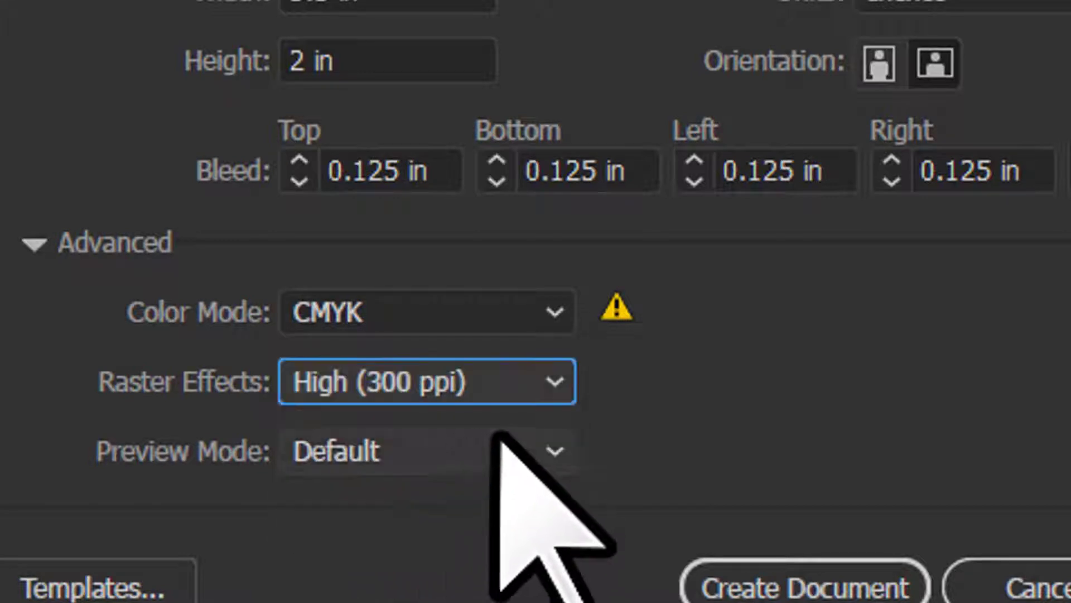
pyautogui.click(443, 453)
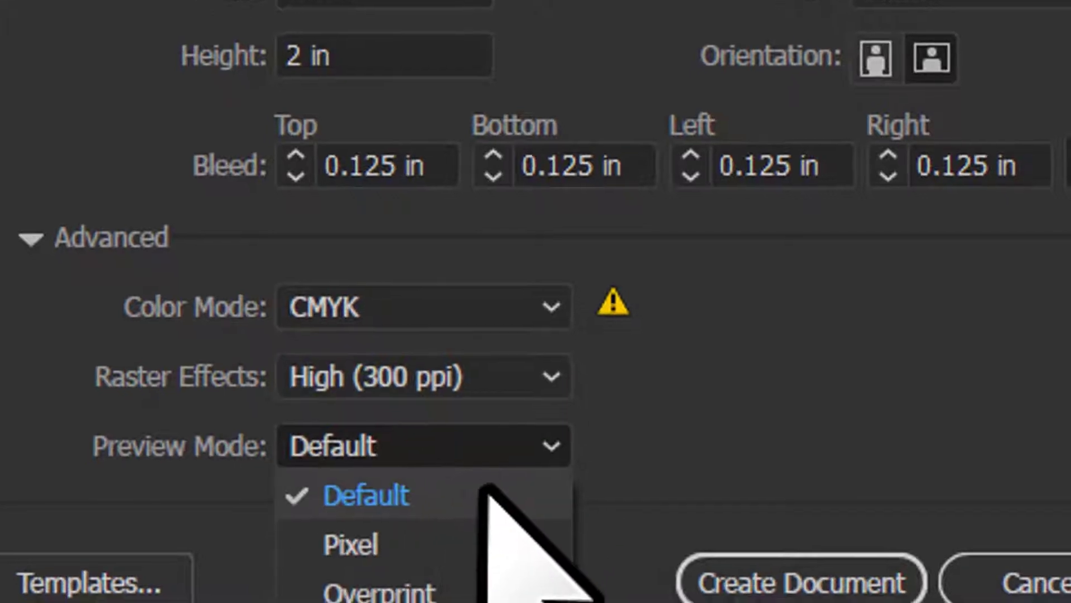
pyautogui.click(480, 498)
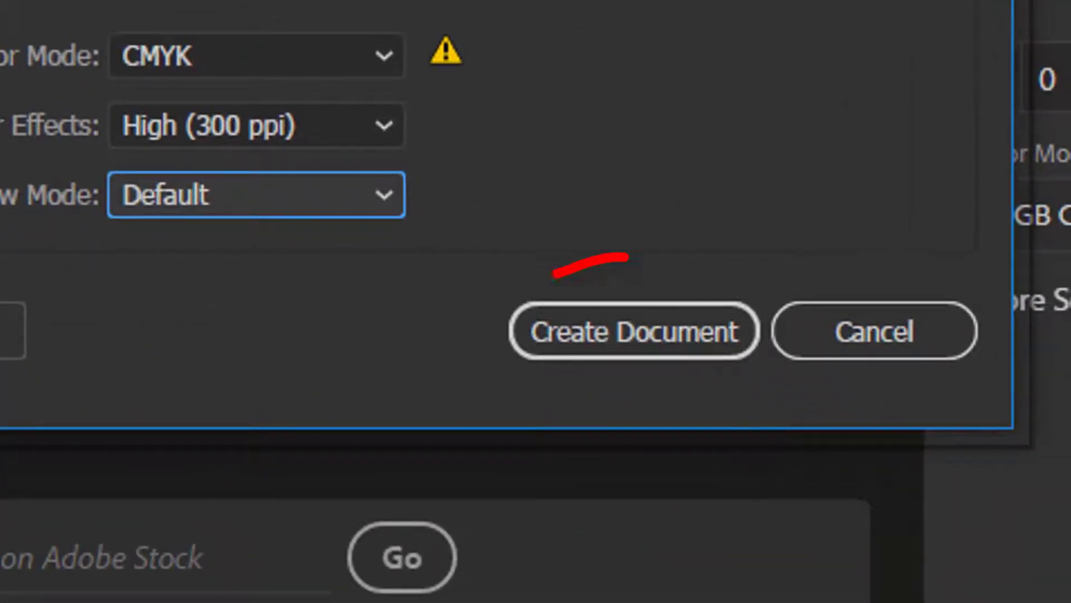
pyautogui.click(628, 347)
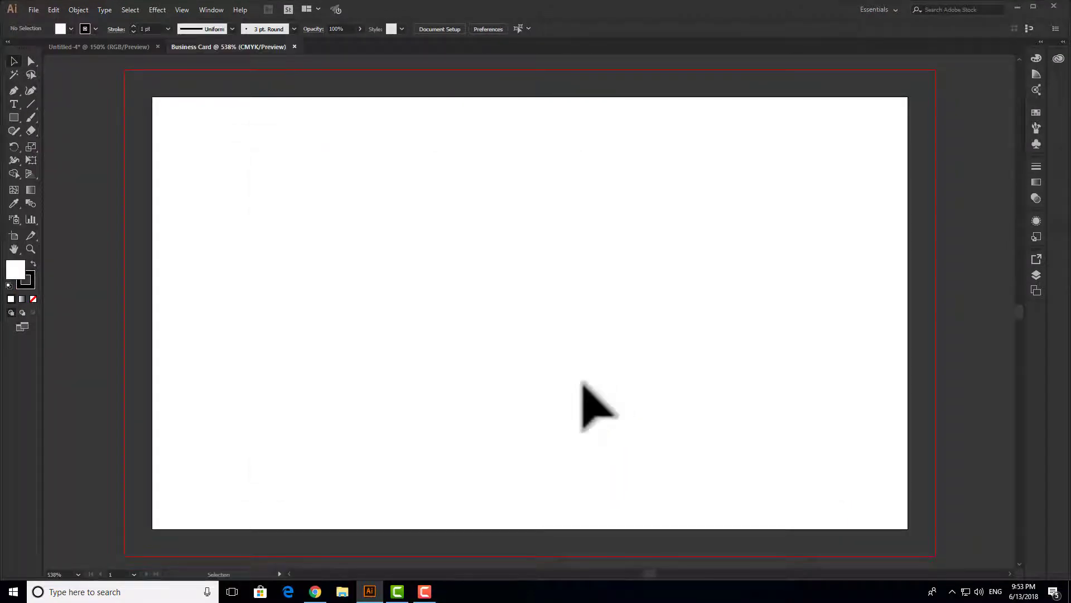
# - Close the Business Card document
pyautogui.scroll(-1, 674, 337)
pyautogui.scroll(-2, 617, 292)
pyautogui.scroll(-2, 616, 292)
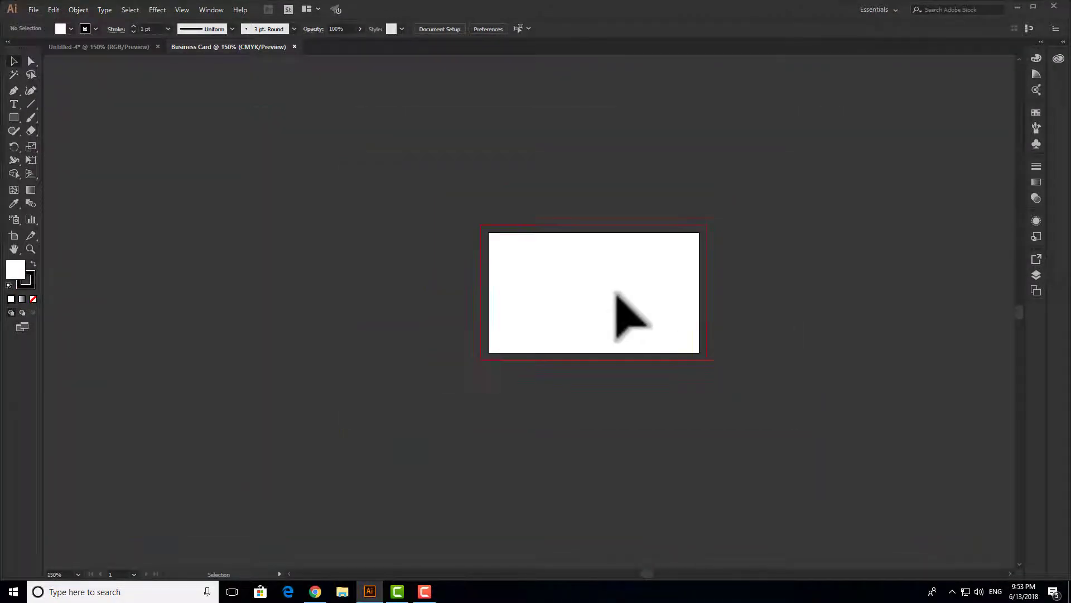
pyautogui.scroll(-2, 616, 292)
pyautogui.scroll(2, 615, 292)
pyautogui.scroll(2, 614, 290)
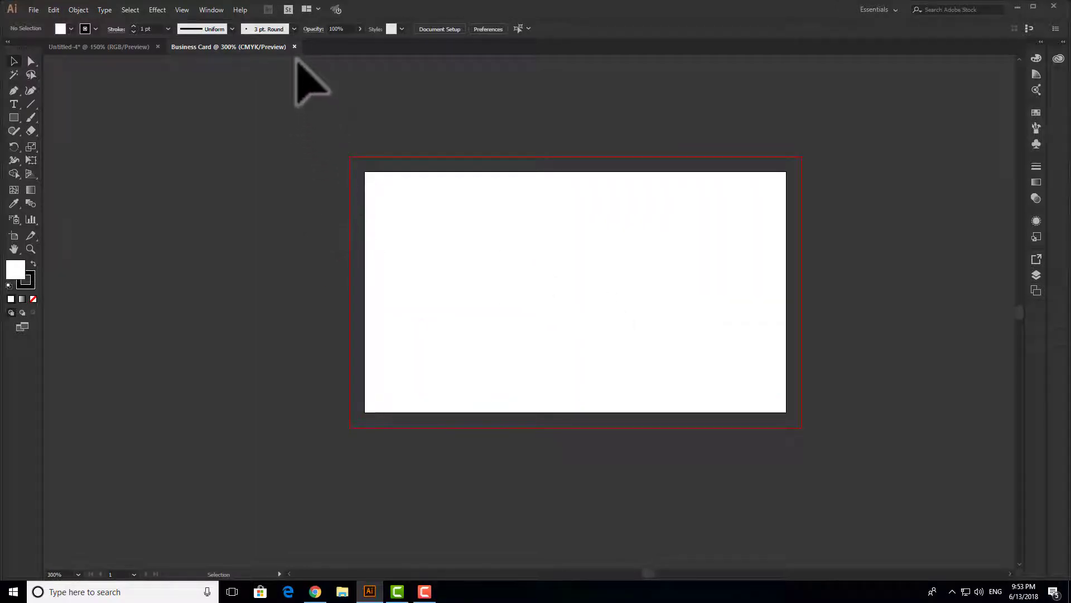
pyautogui.click(295, 47)
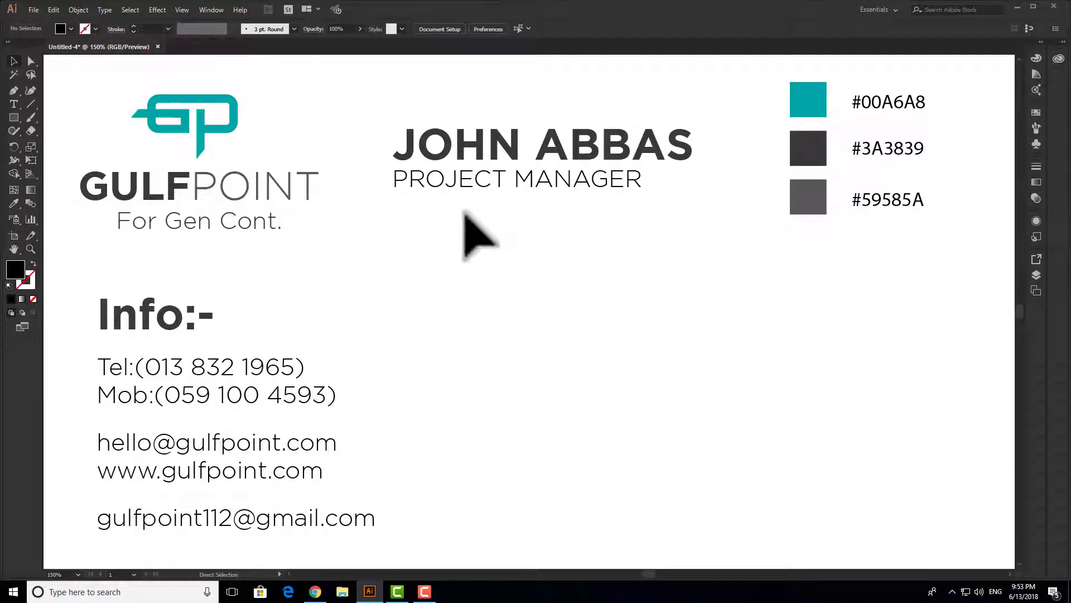
# - Create a new document with Ctrl+N, setting Number of Artboards to 2 in More Settings
pyautogui.hotkey('ctrl', 'n')
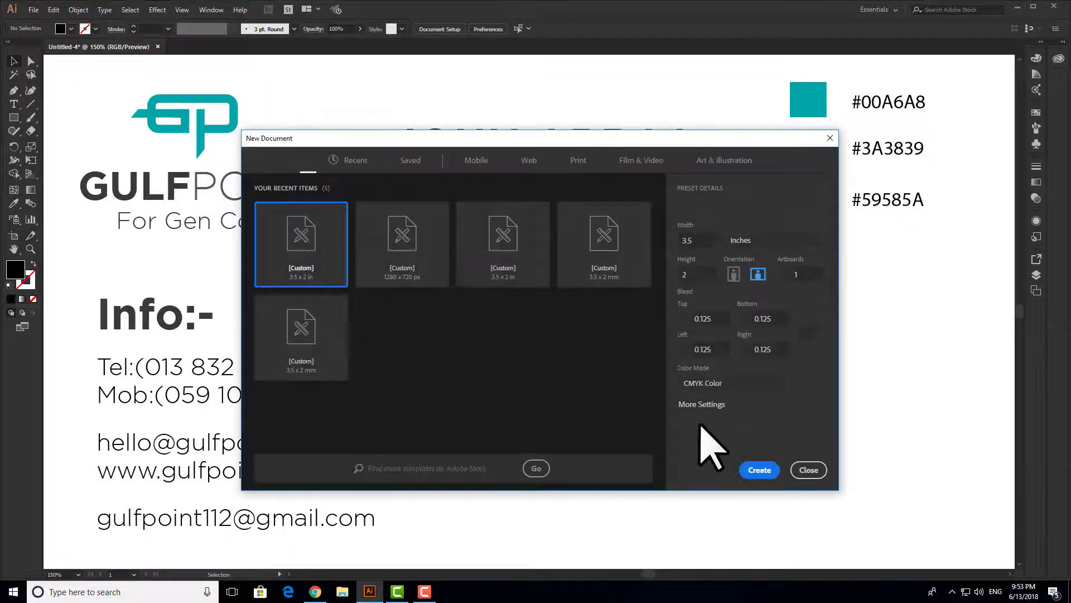
pyautogui.click(703, 405)
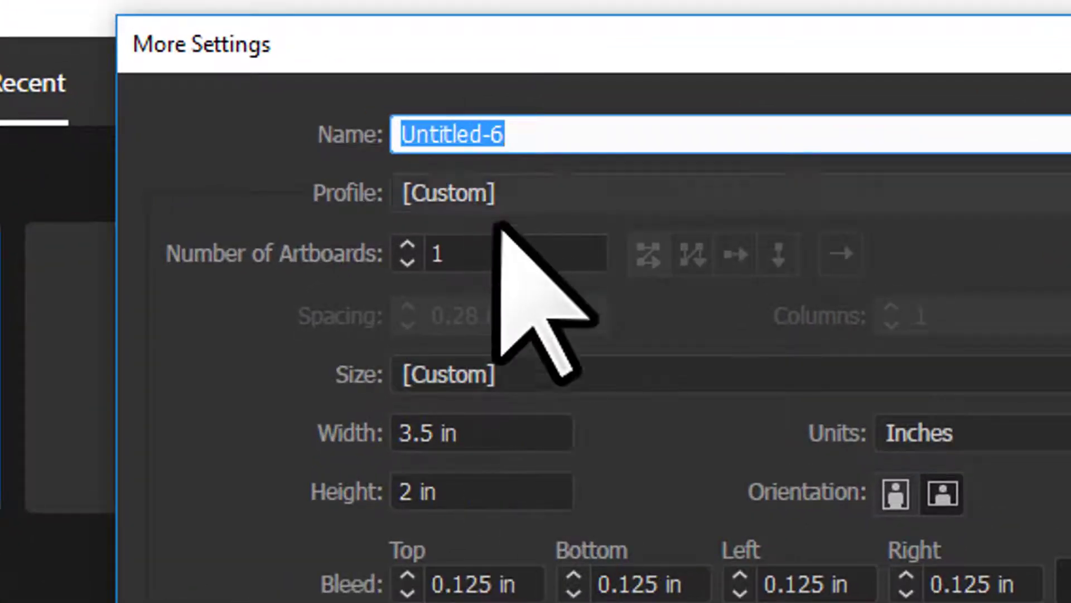
pyautogui.click(491, 253)
pyautogui.write('2')
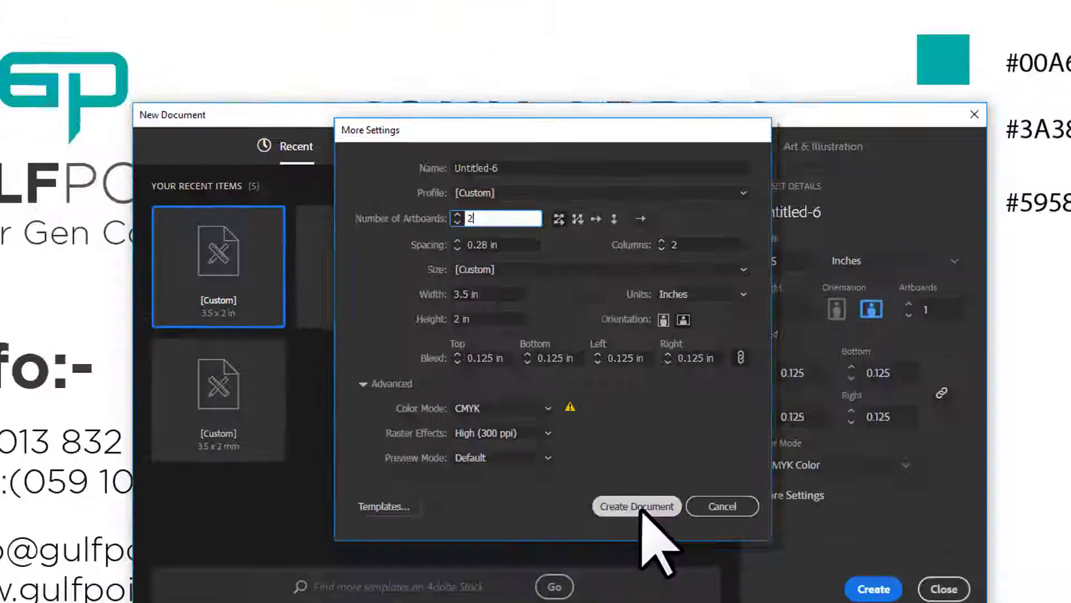
pyautogui.click(600, 460)
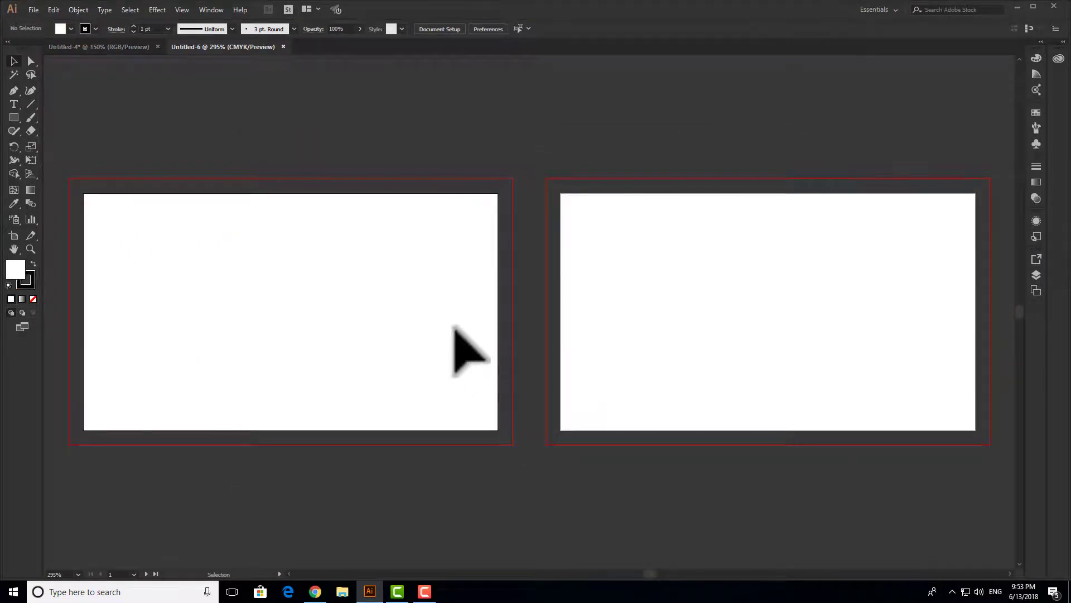
# - Pan and zoom in on the left artboard, then pick the Rectangle tool
pyautogui.moveTo(372, 327)
pyautogui.mouseDown()
pyautogui.moveTo(392, 383)
pyautogui.moveTo(466, 387)
pyautogui.moveTo(335, 370)
pyautogui.moveTo(442, 375)
pyautogui.moveTo(391, 263)
pyautogui.mouseUp()
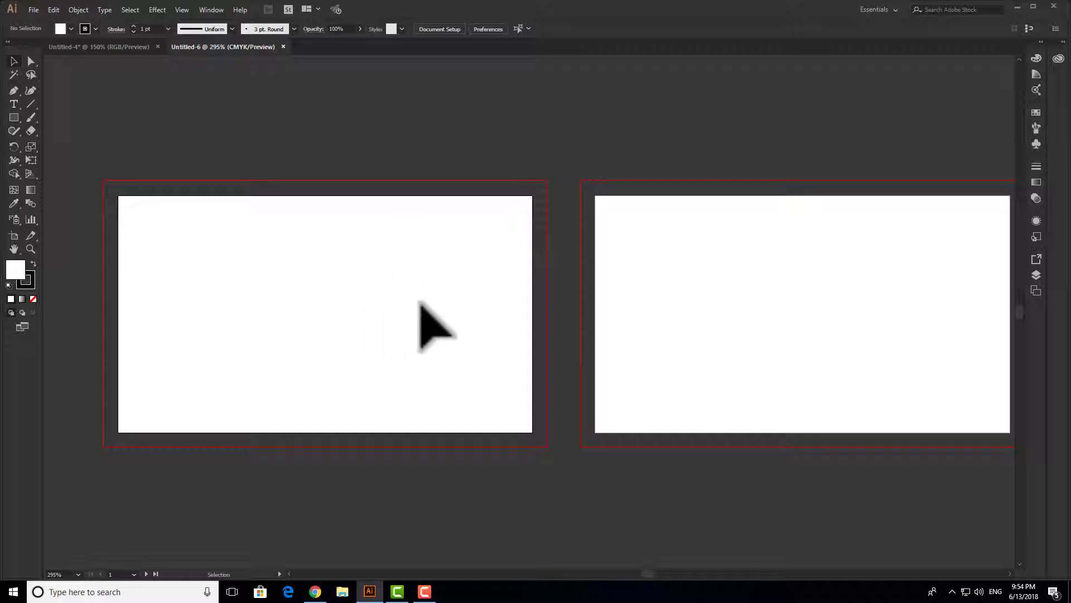
pyautogui.hotkey('ctrl', '+')
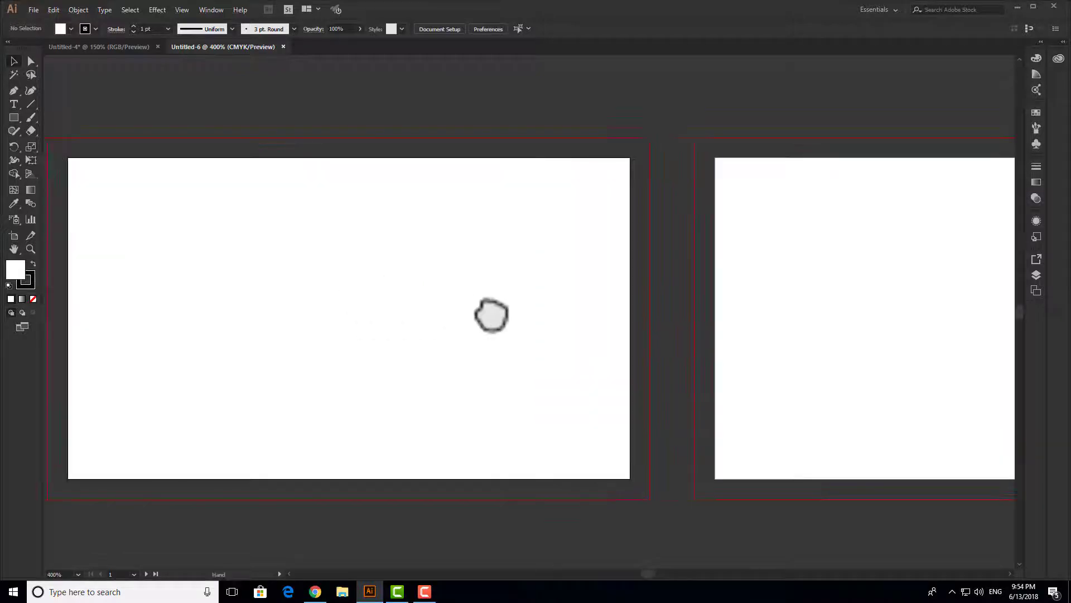
pyautogui.moveTo(558, 318)
pyautogui.mouseDown()
pyautogui.moveTo(685, 278)
pyautogui.moveTo(640, 256)
pyautogui.mouseUp()
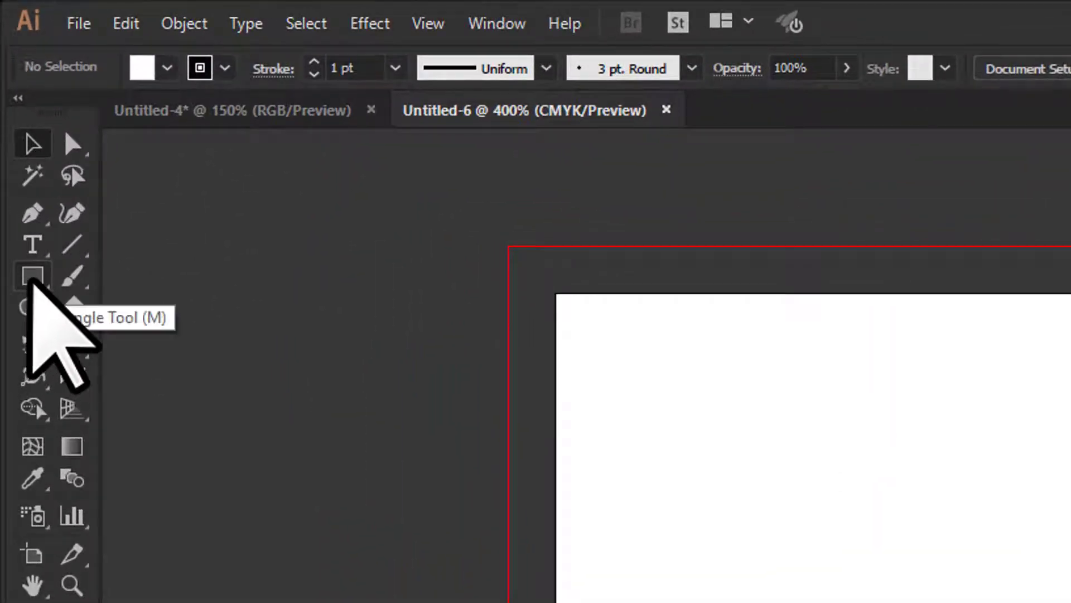
pyautogui.click(33, 275)
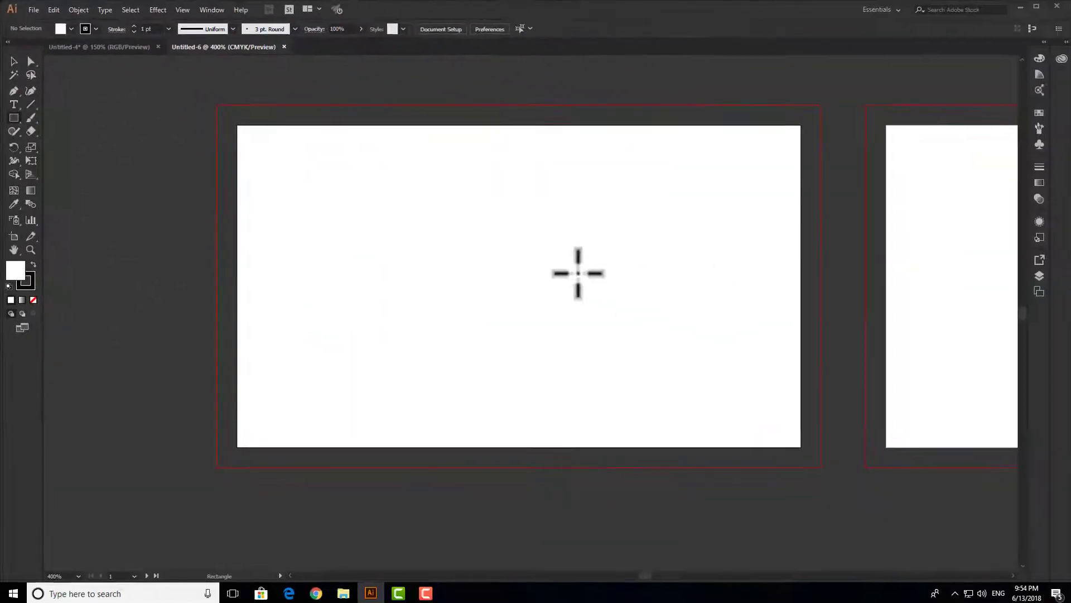
# - Place a 3.25 × 1.75 in rectangle, move it onto the left artboard, and set fill to None
pyautogui.click(507, 280)
pyautogui.write('3.25')
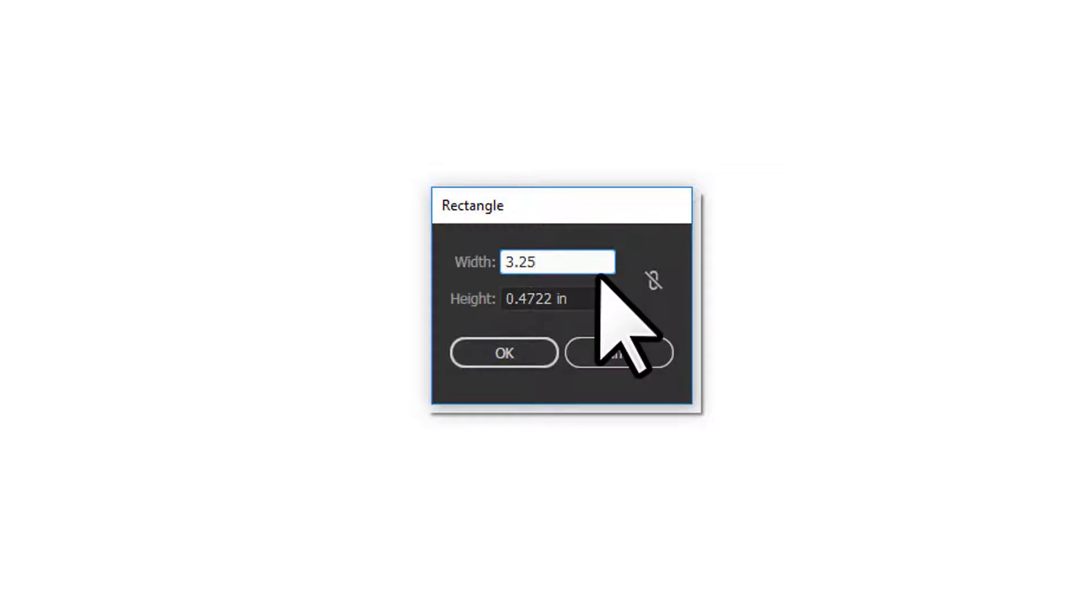
pyautogui.press('Tab')
pyautogui.write('1.75')
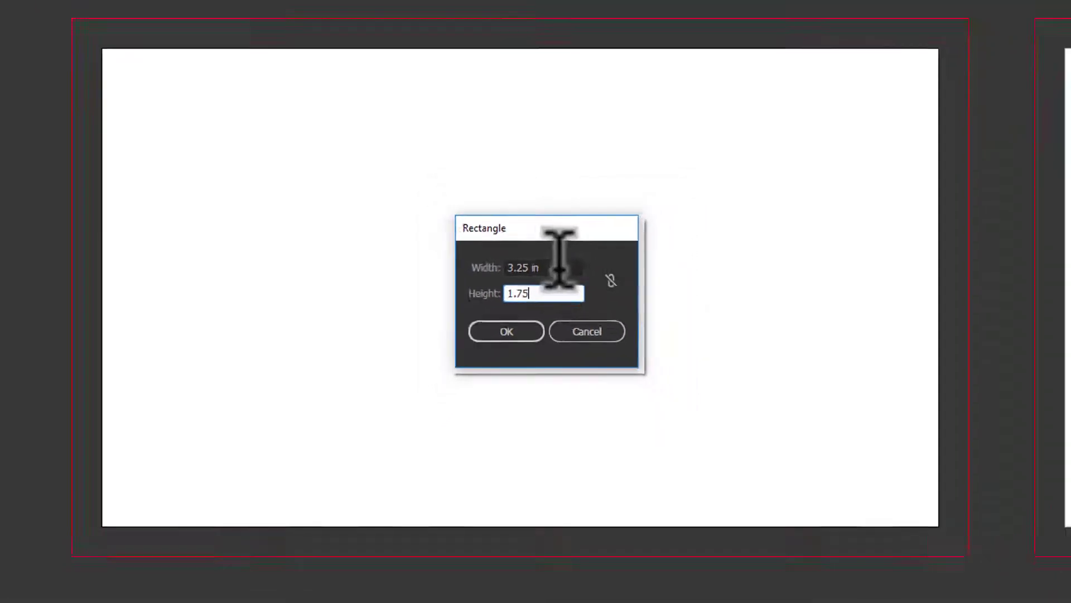
pyautogui.click(544, 271)
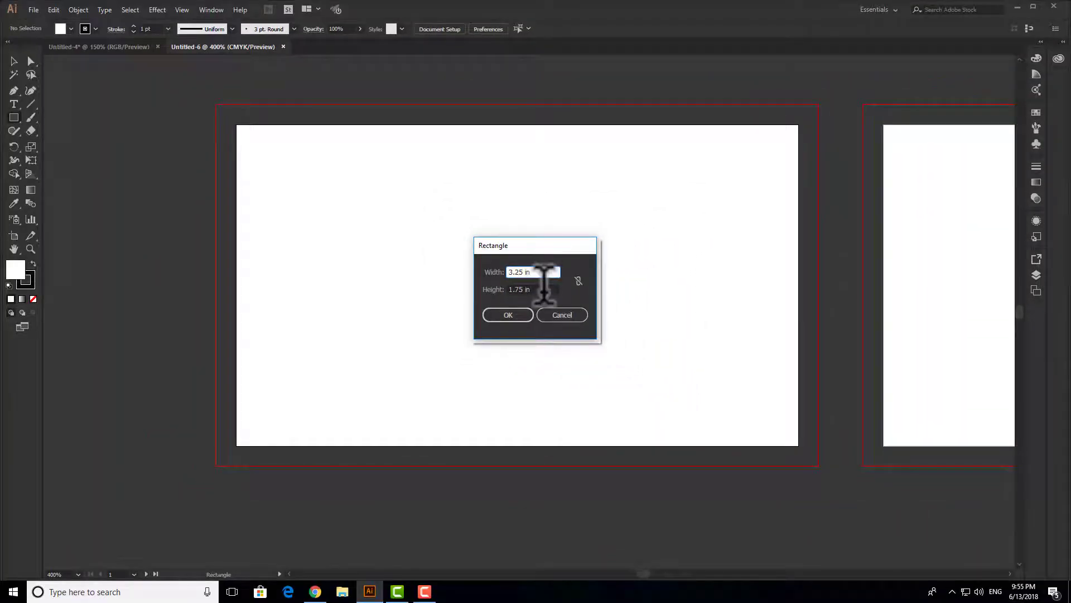
pyautogui.click(530, 312)
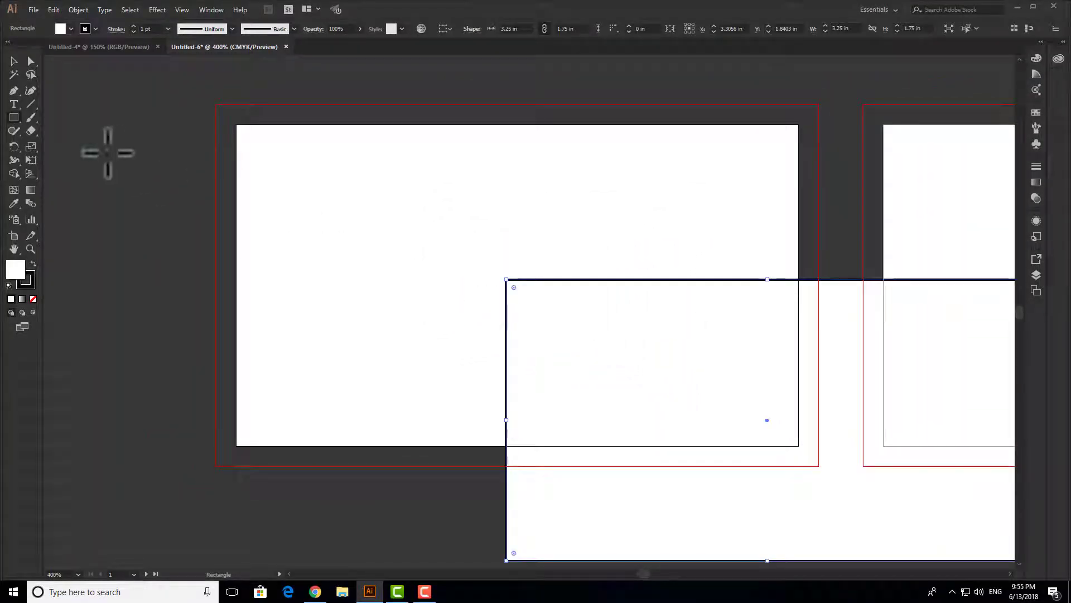
pyautogui.click(14, 61)
pyautogui.hotkey('ctrl', '-')
pyautogui.moveTo(543, 334)
pyautogui.mouseDown()
pyautogui.moveTo(420, 282)
pyautogui.moveTo(514, 311)
pyautogui.mouseUp()
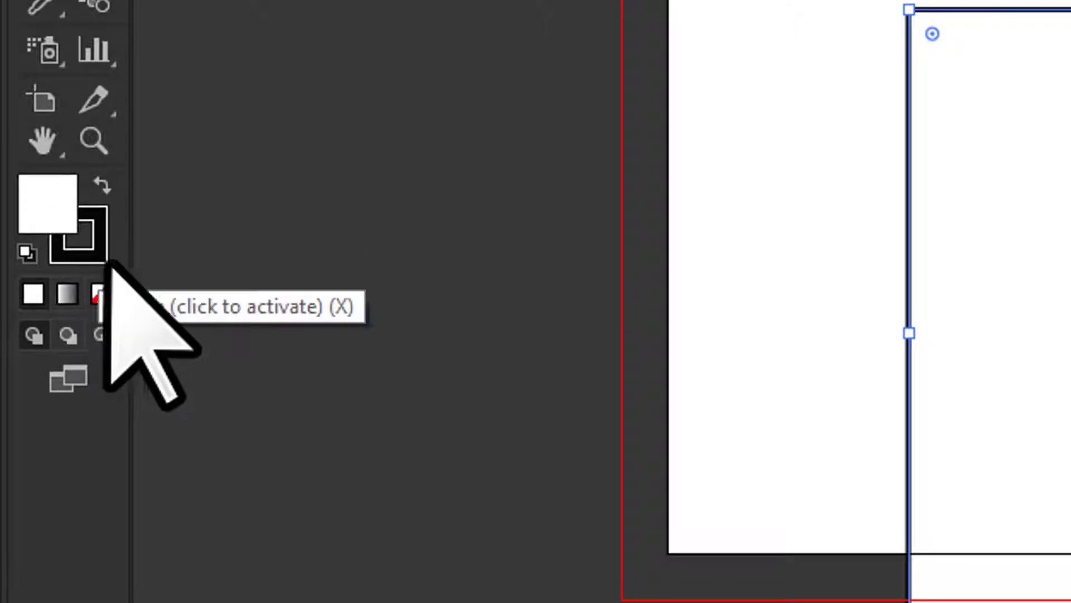
pyautogui.click(100, 293)
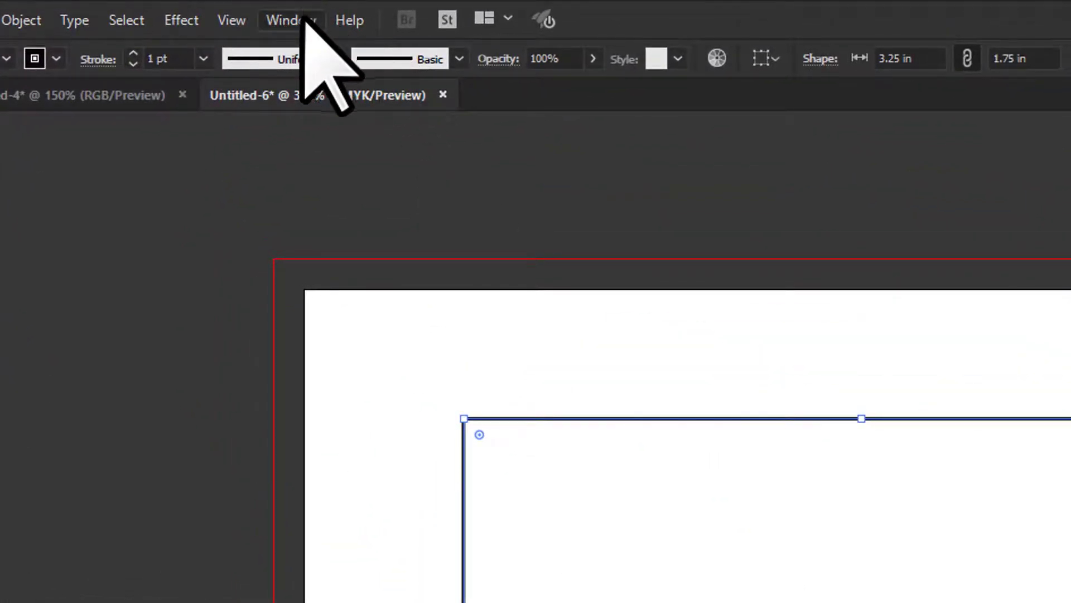
# - Open the Align panel from the Window menu and show its extra options
pyautogui.click(307, 17)
pyautogui.click(427, 265)
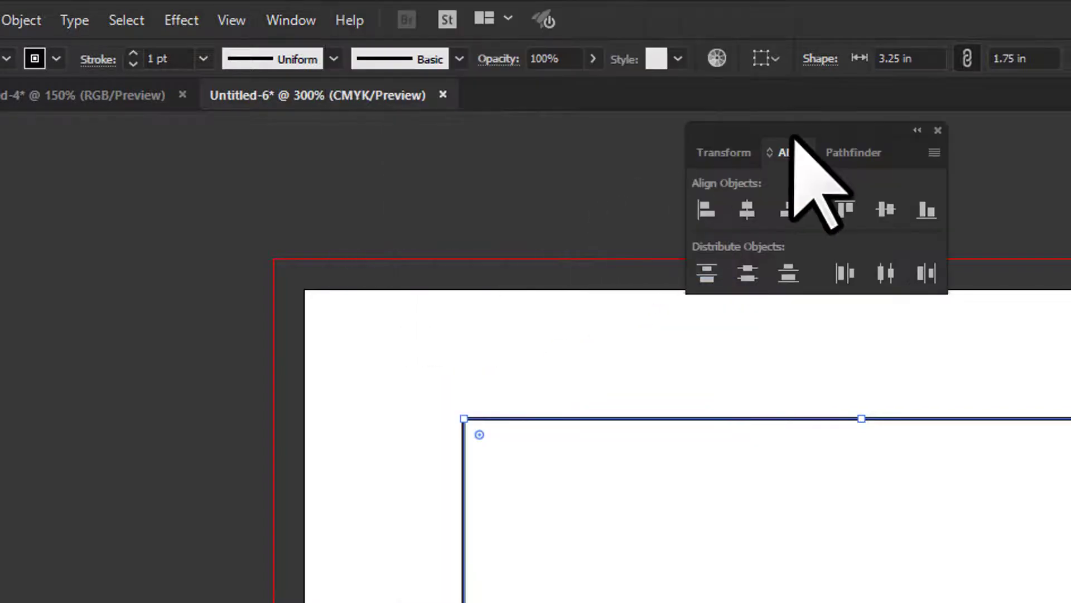
pyautogui.moveTo(792, 153); pyautogui.dragTo(178, 245)
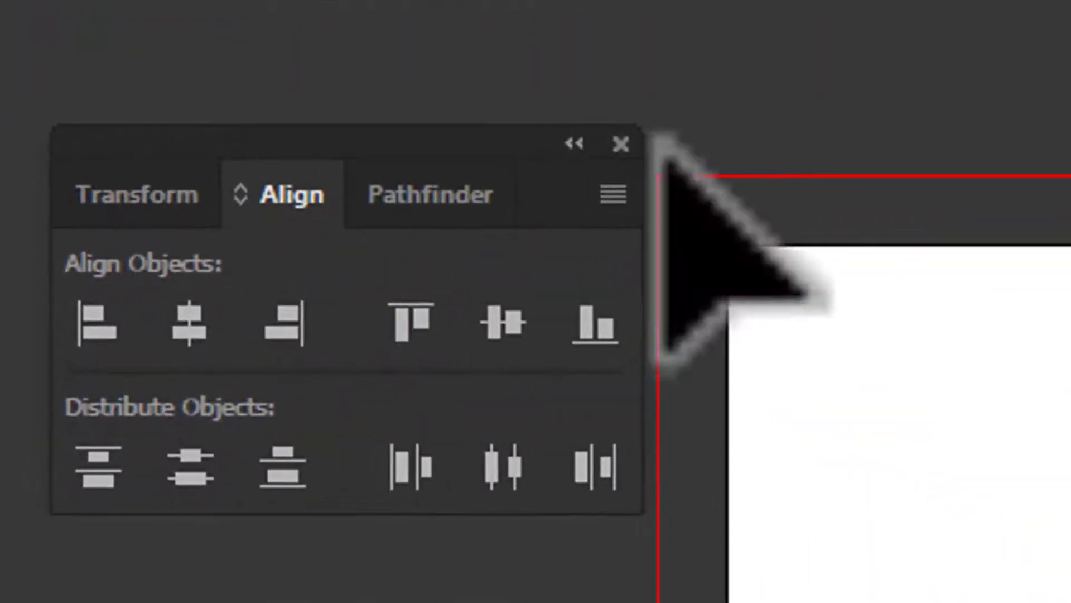
pyautogui.click(613, 195)
pyautogui.click(748, 195)
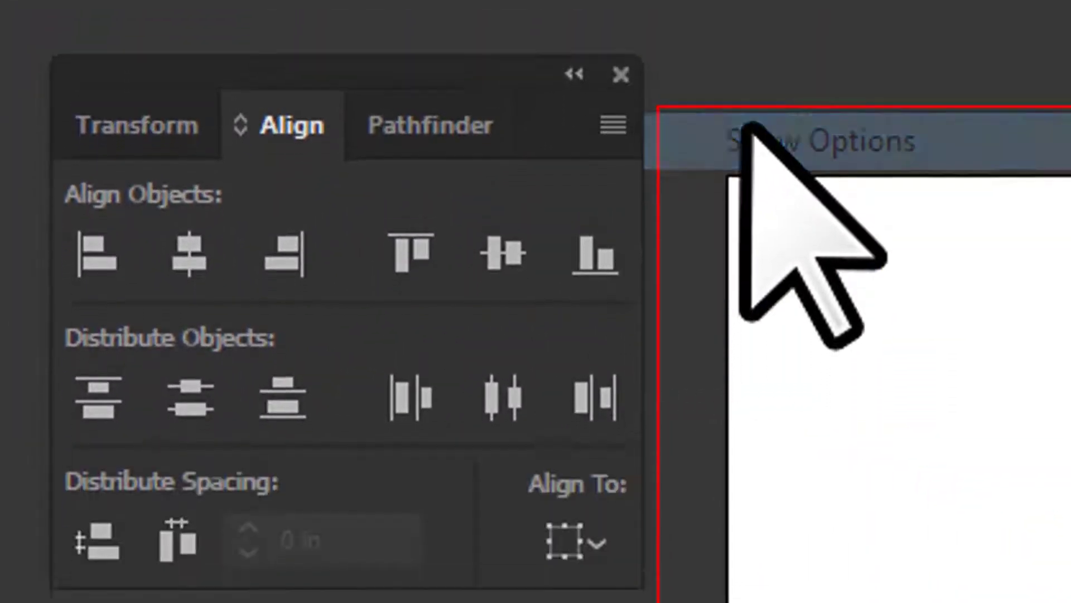
pyautogui.click(600, 301)
pyautogui.click(644, 368)
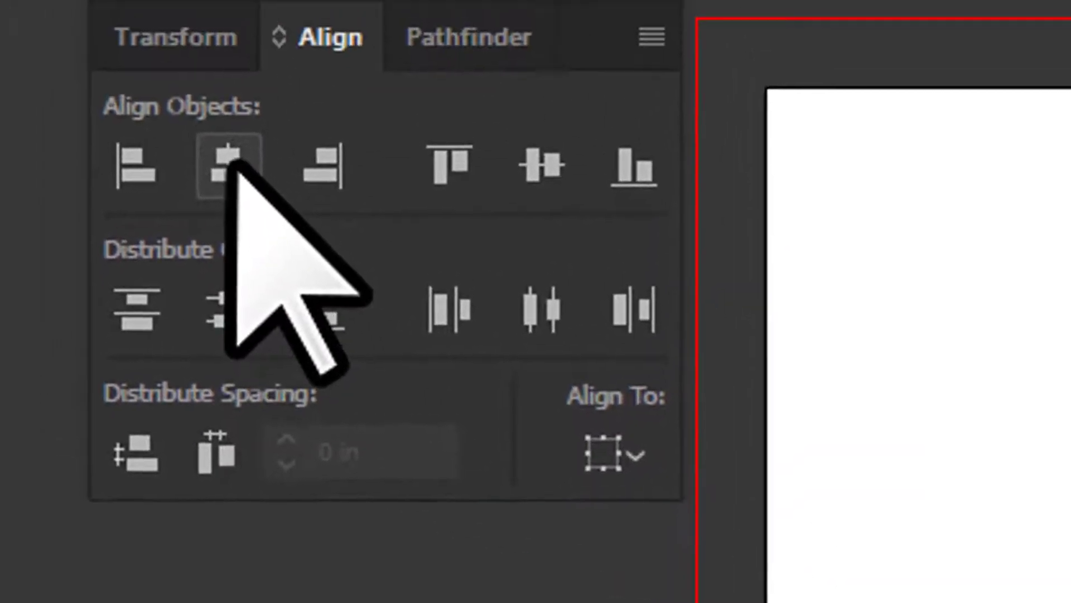
# - Set Align To to Artboard and centre the rectangle horizontally and vertically
pyautogui.click(207, 62)
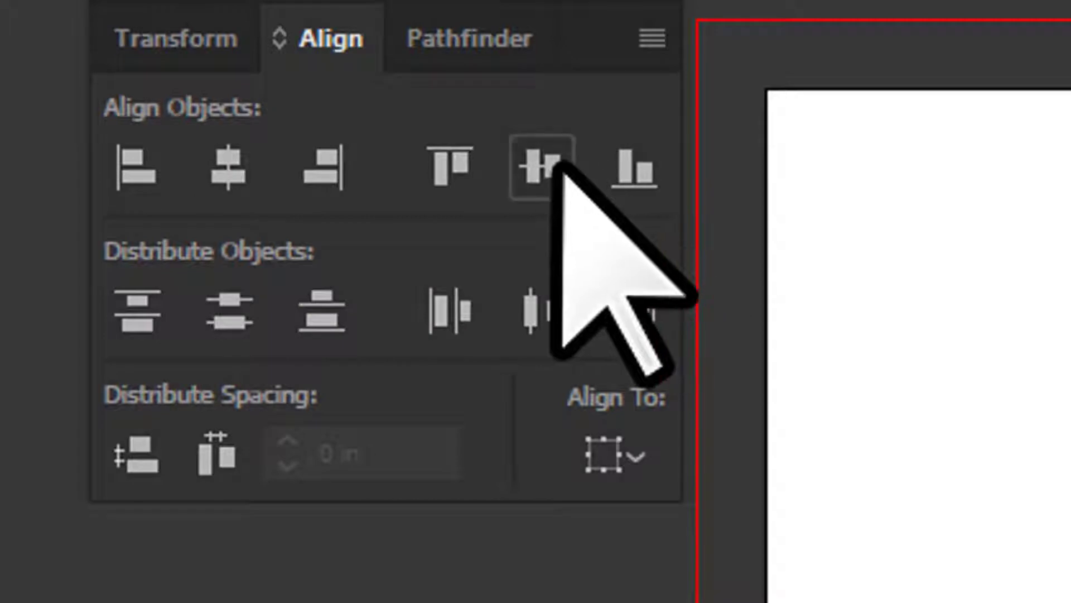
pyautogui.click(544, 167)
pyautogui.click(611, 455)
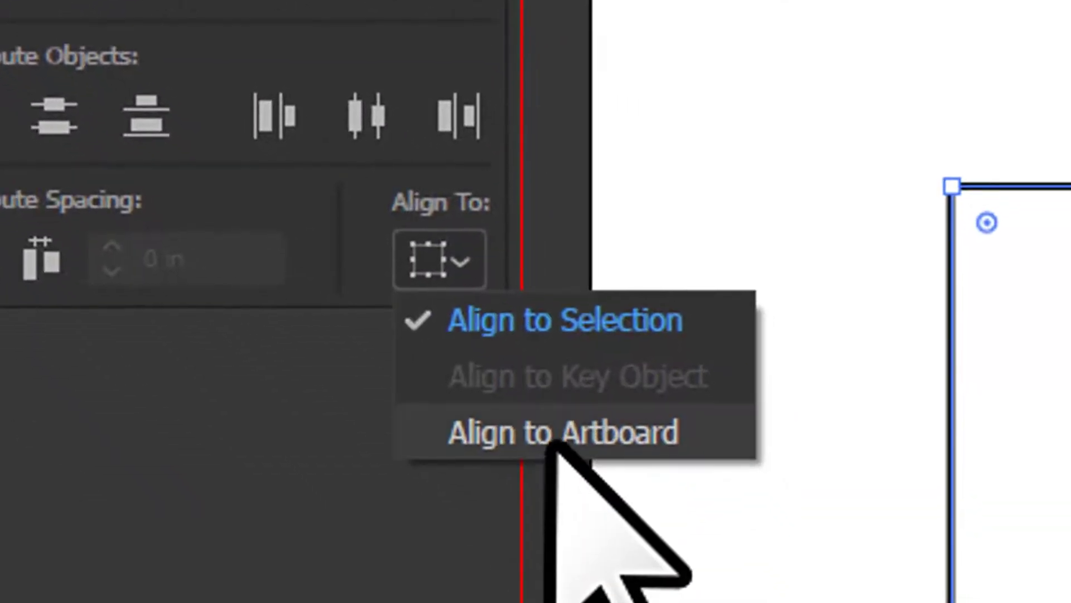
pyautogui.click(583, 433)
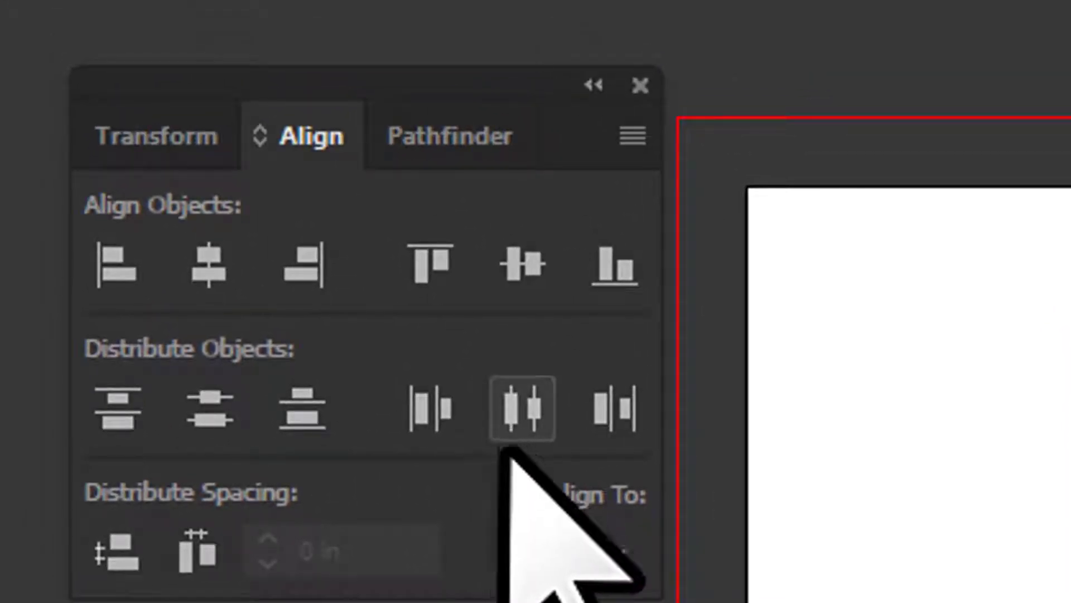
pyautogui.click(201, 252)
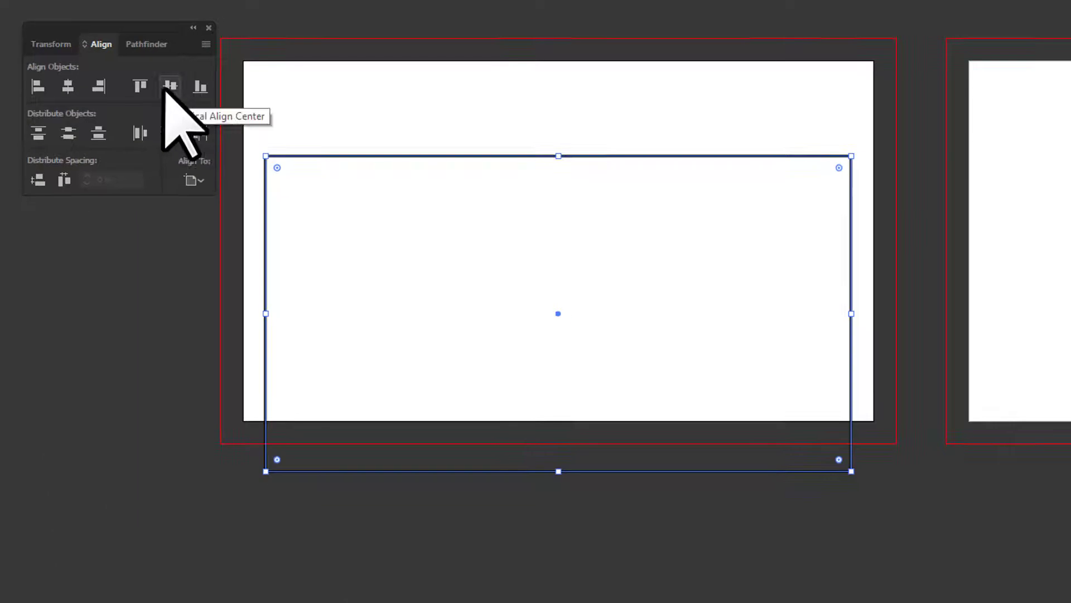
pyautogui.click(169, 88)
pyautogui.click(491, 11)
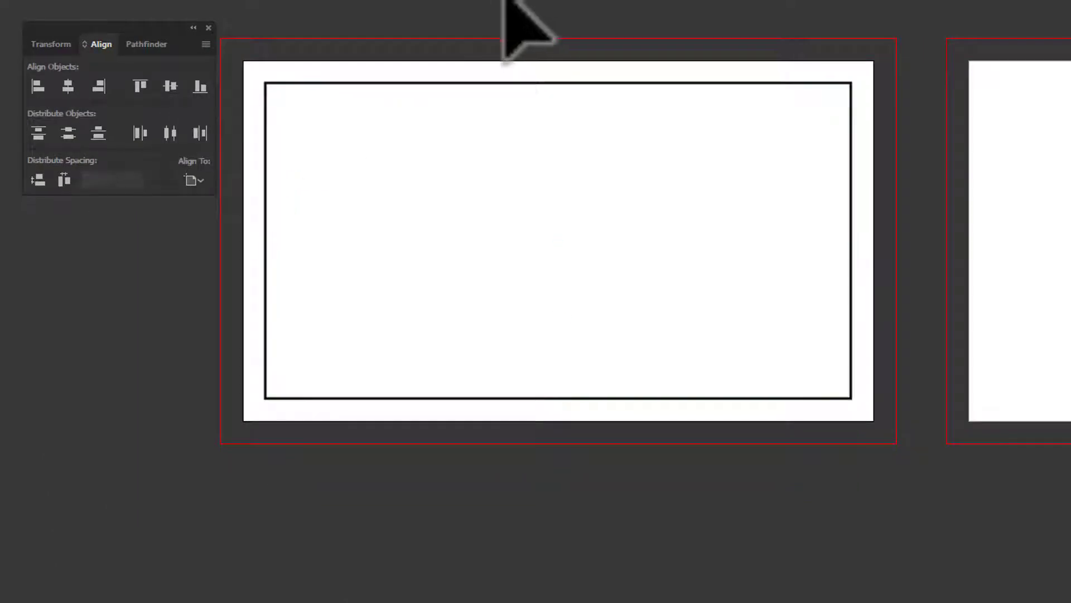
pyautogui.moveTo(445, 13); pyautogui.dragTo(580, 205)
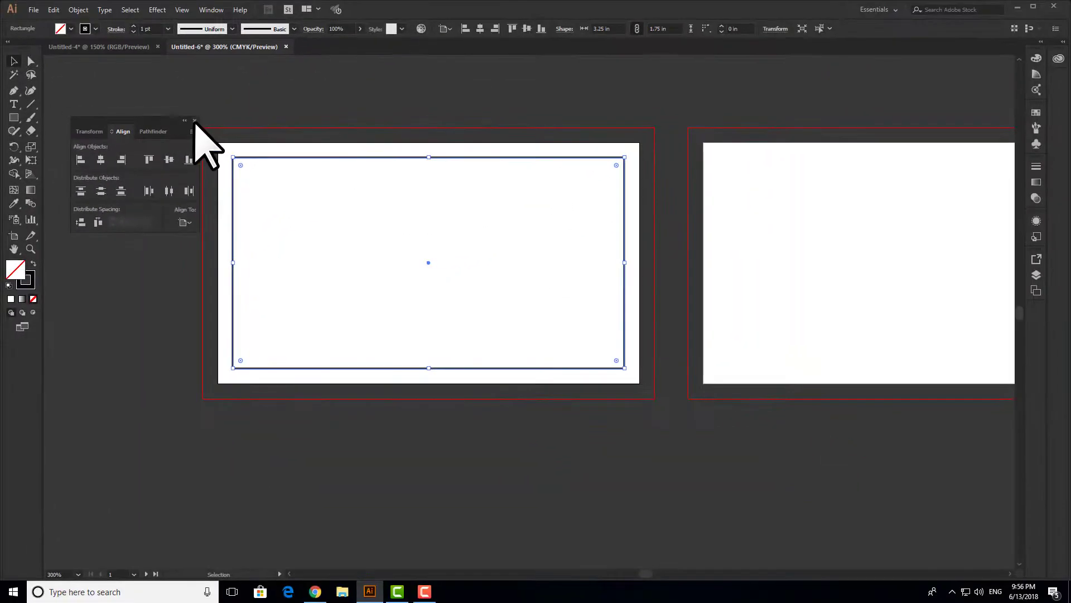
# - Turn the centred rectangle into a margin guide
pyautogui.moveTo(155, 115); pyautogui.dragTo(147, 108)
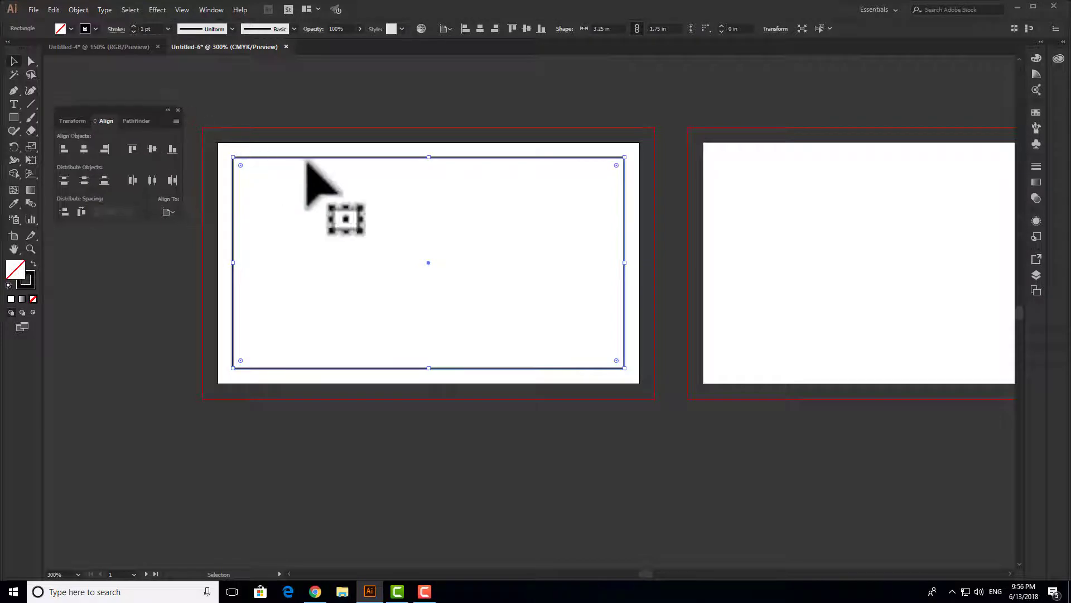
pyautogui.scroll(1, 394, 212)
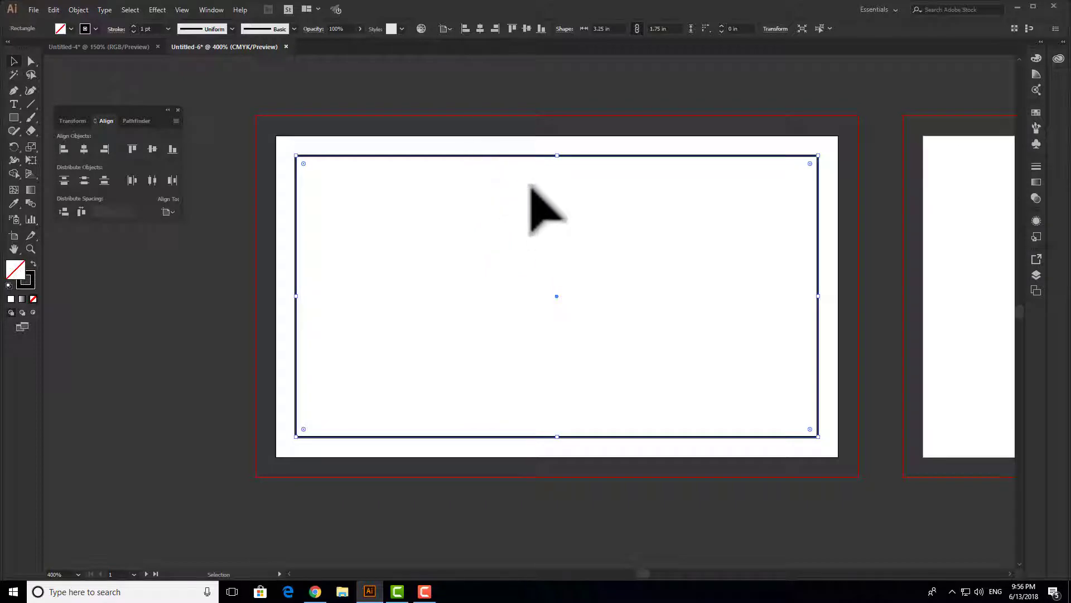
pyautogui.rightClick(530, 187)
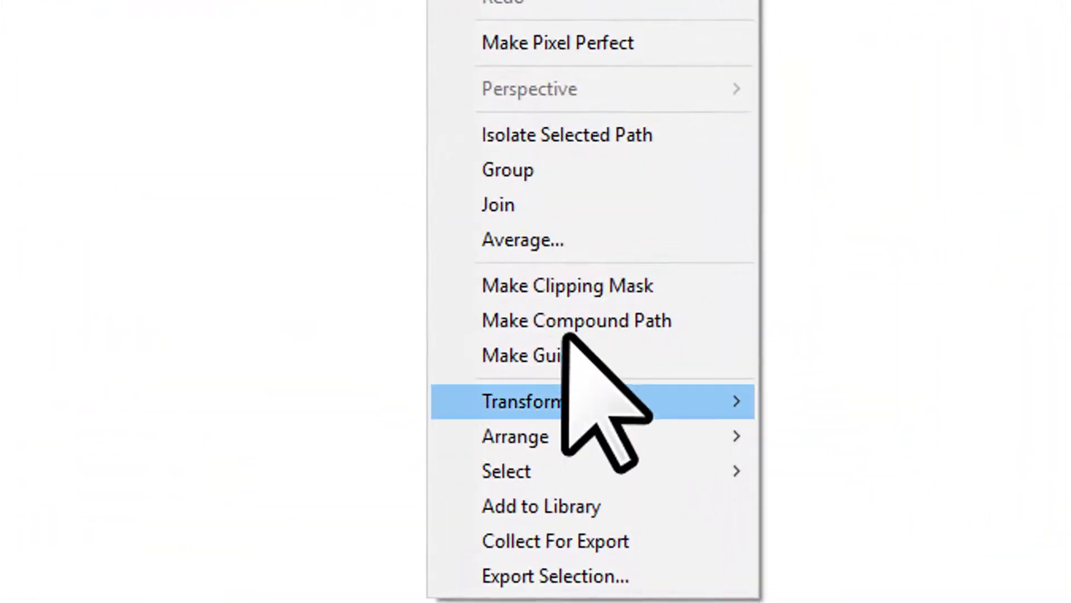
pyautogui.click(565, 355)
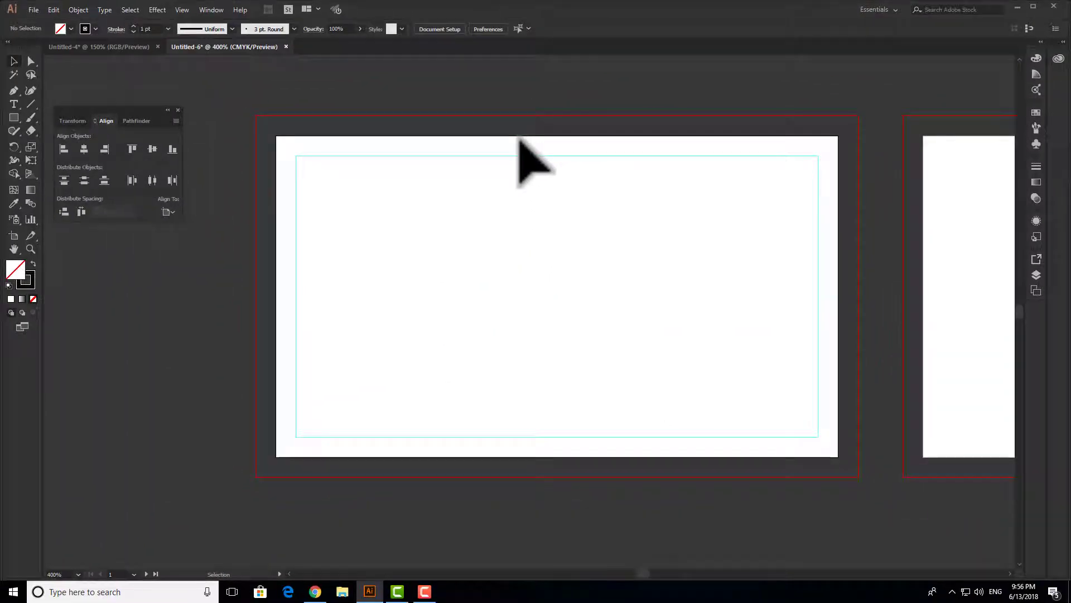
# - Lock the guides from the canvas context menu
pyautogui.scroll(1, 498, 162)
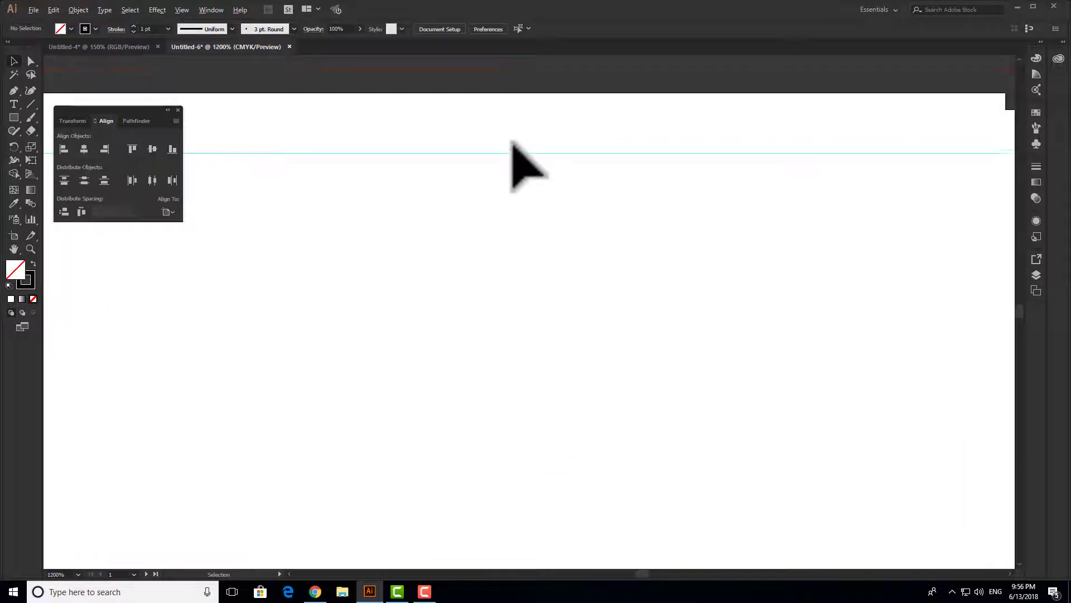
pyautogui.scroll(1, 512, 143)
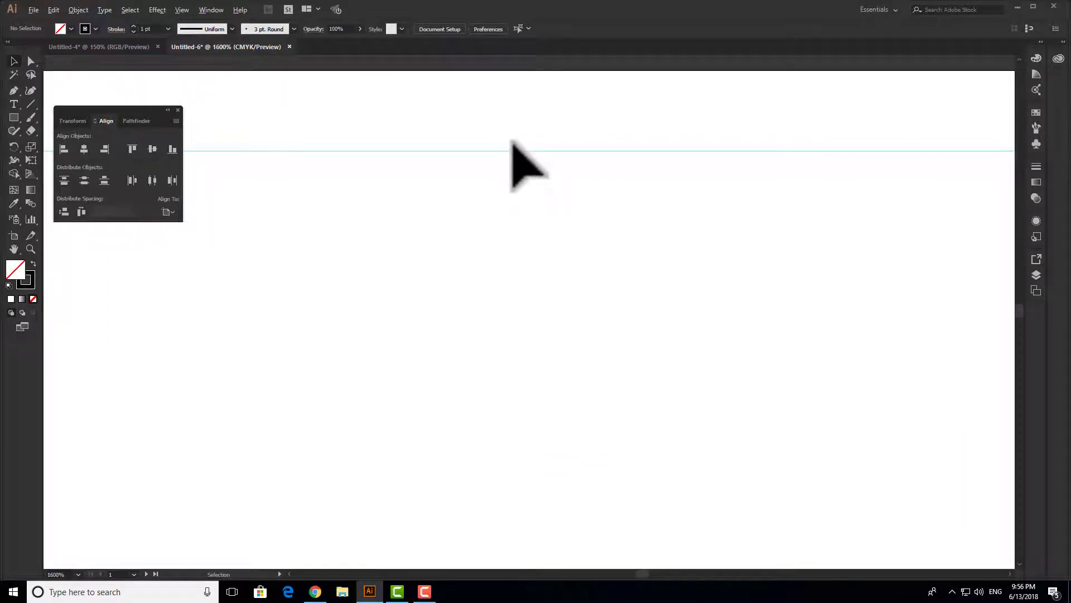
pyautogui.scroll(1, 512, 143)
pyautogui.scroll(-1, 512, 143)
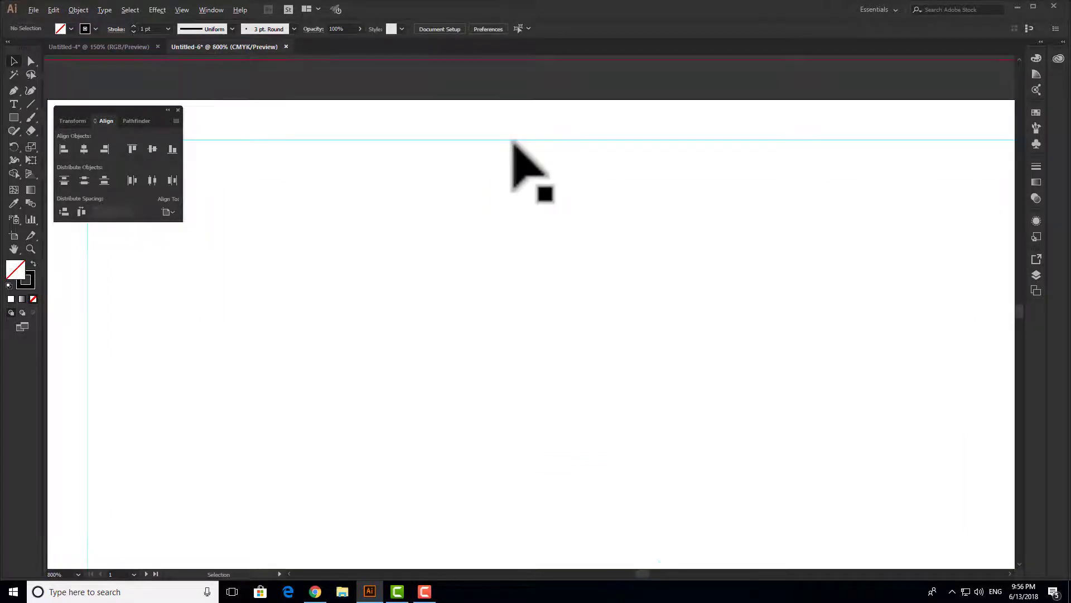
pyautogui.scroll(-2, 512, 144)
pyautogui.rightClick(505, 175)
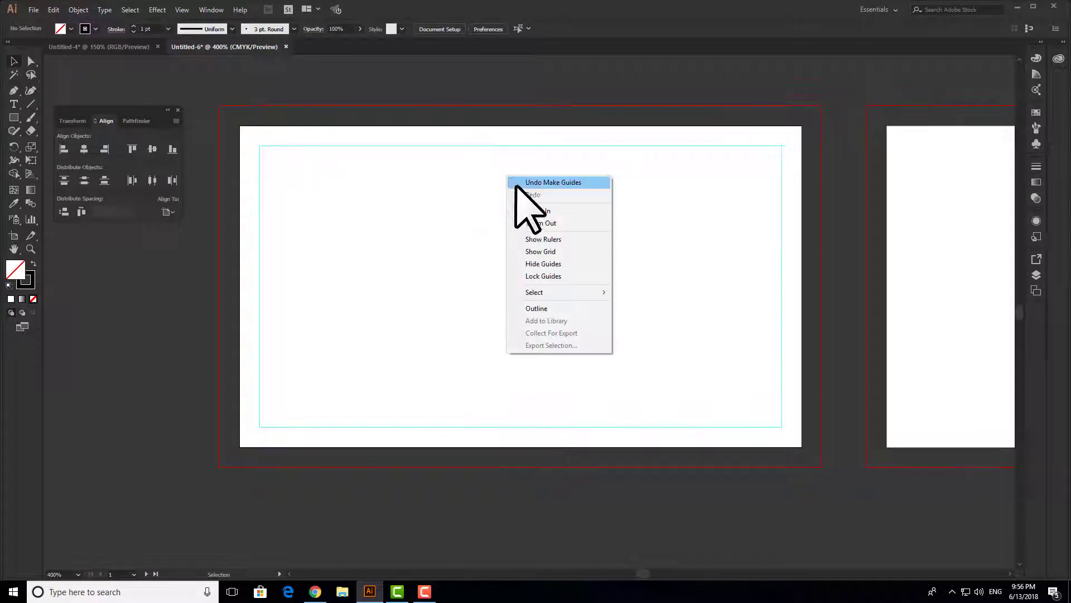
pyautogui.click(455, 201)
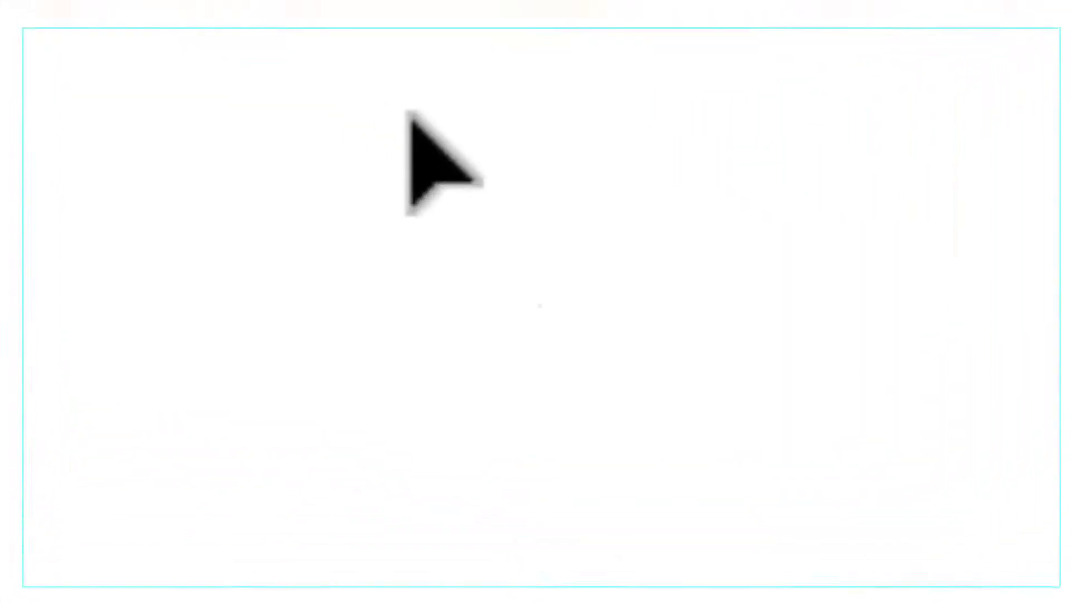
pyautogui.rightClick(455, 192)
pyautogui.click(530, 329)
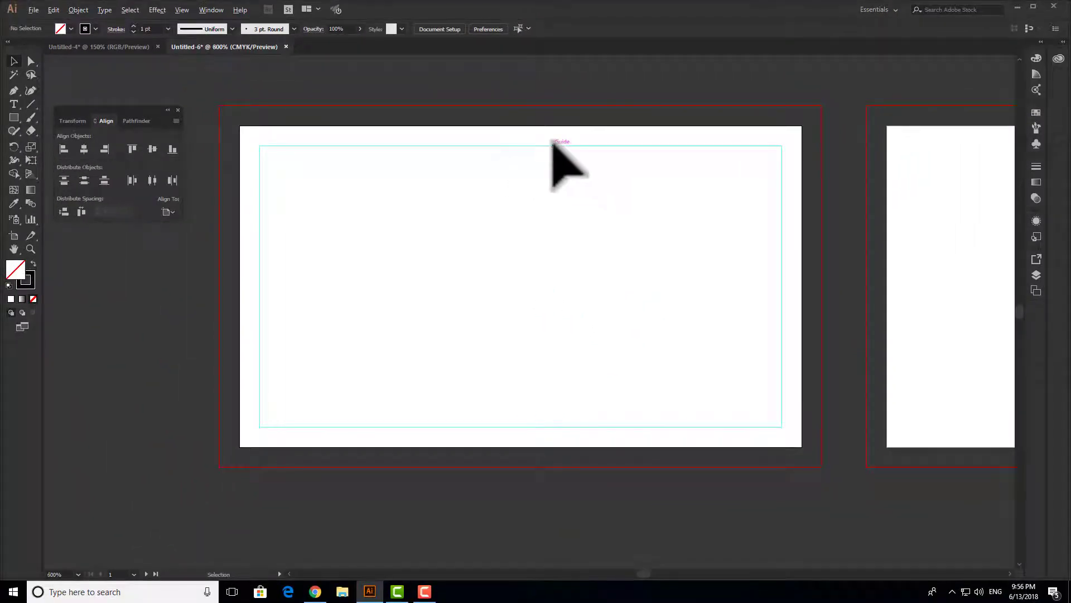
# - Pan toward the second card and unlock the guides
pyautogui.scroll(1, 552, 142)
pyautogui.scroll(1, 538, 126)
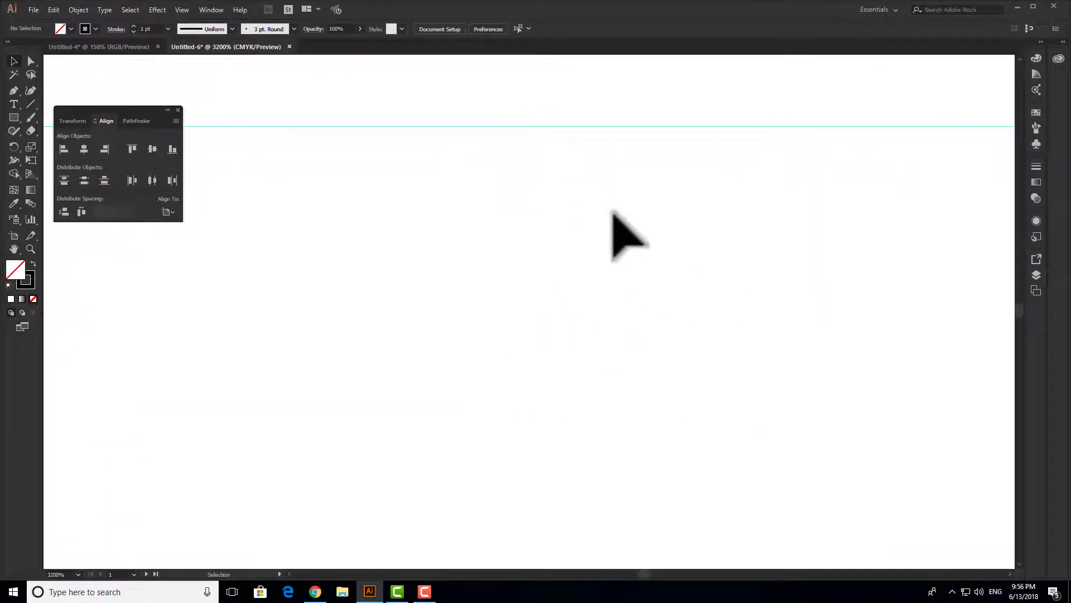
pyautogui.scroll(-1, 680, 196)
pyautogui.scroll(-1, 675, 201)
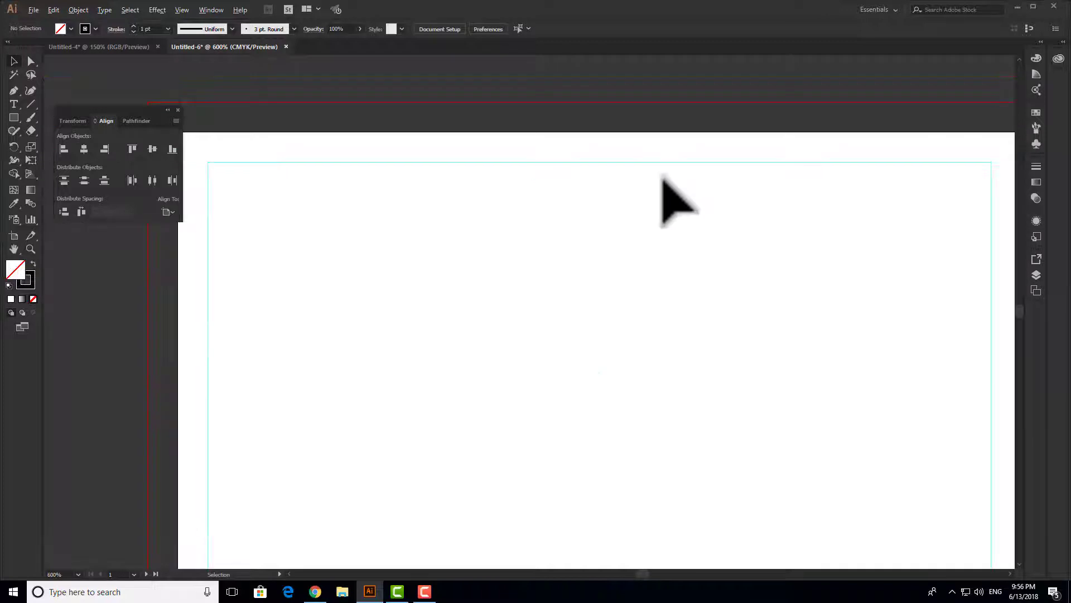
pyautogui.scroll(-1, 675, 206)
pyautogui.moveTo(675, 210); pyautogui.dragTo(644, 225)
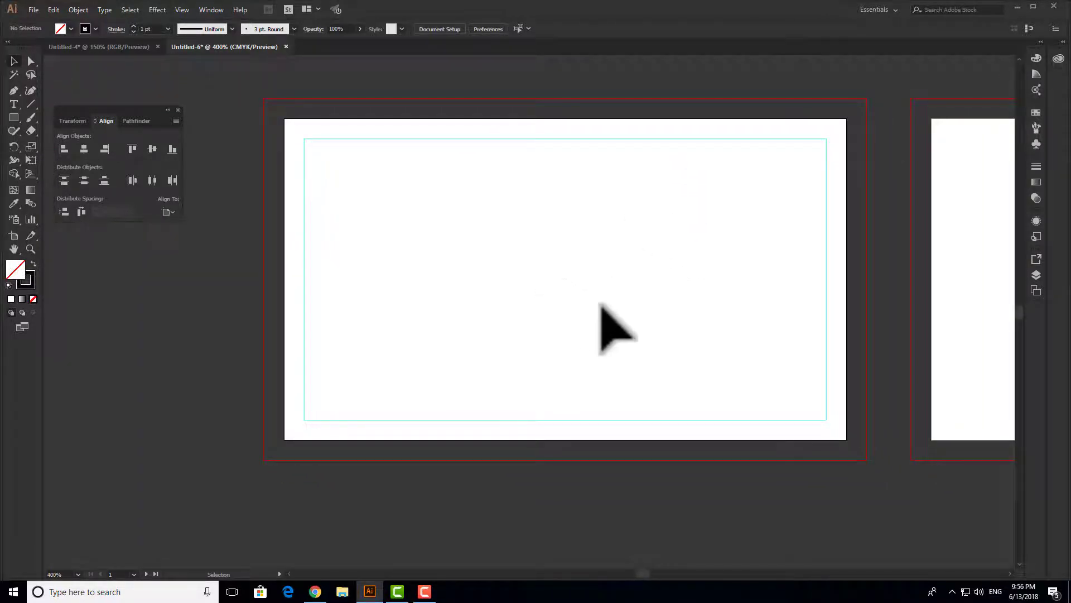
pyautogui.moveTo(622, 296); pyautogui.dragTo(592, 307)
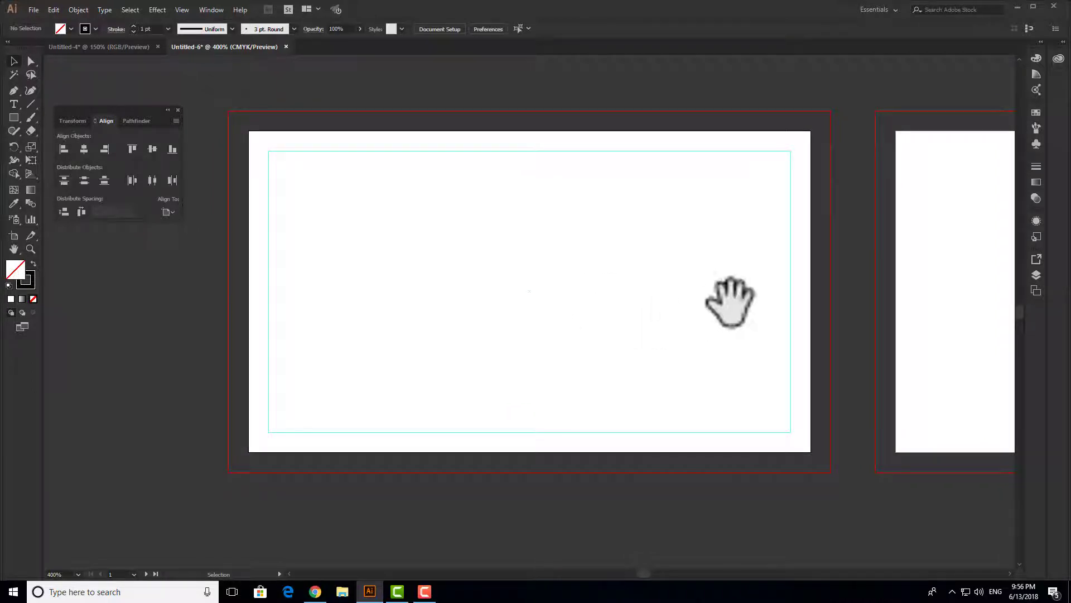
pyautogui.moveTo(729, 299); pyautogui.dragTo(447, 316)
pyautogui.rightClick(321, 245)
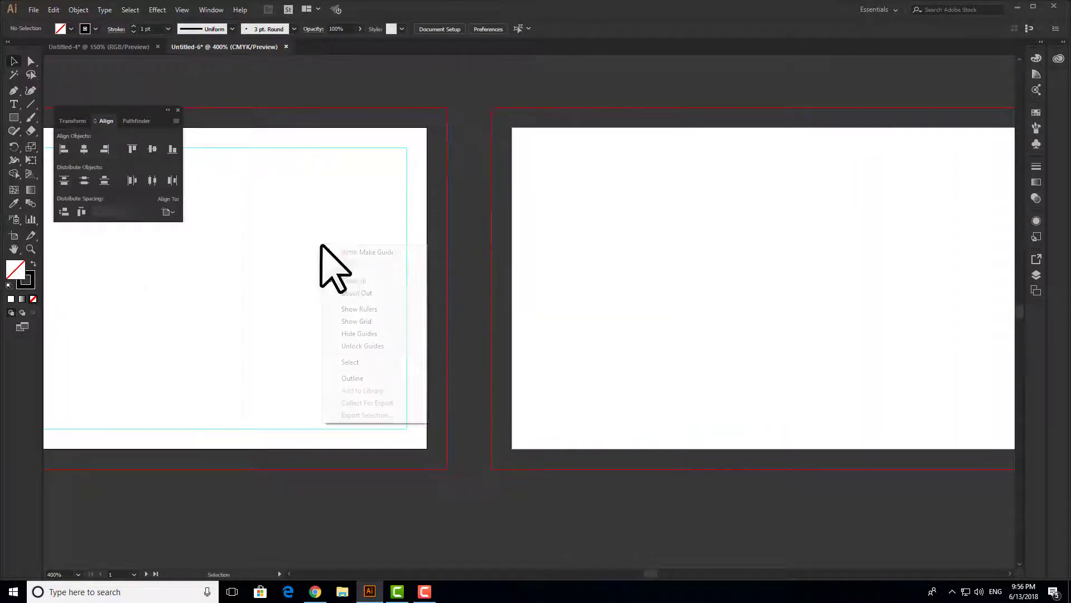
pyautogui.click(374, 346)
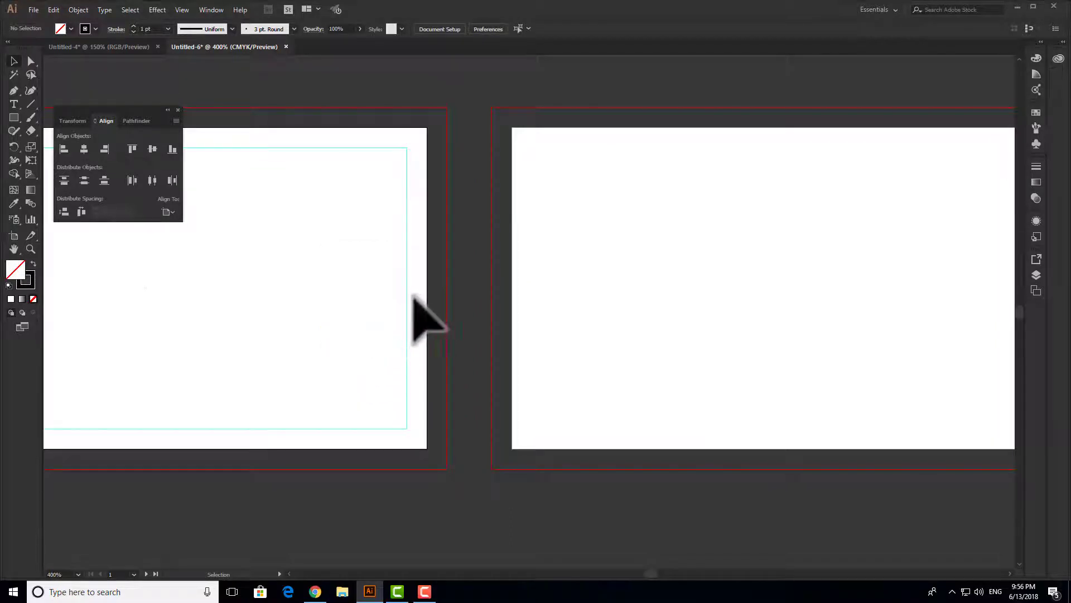
# - Alt-drag a copy of the margin guide onto the second card and release it as a rectangle
pyautogui.moveTo(407, 299)
pyautogui.mouseDown()
pyautogui.moveTo(845, 298)
pyautogui.moveTo(362, 379)
pyautogui.moveTo(593, 387)
pyautogui.mouseUp()
pyautogui.rightClick(497, 338)
pyautogui.click(424, 316)
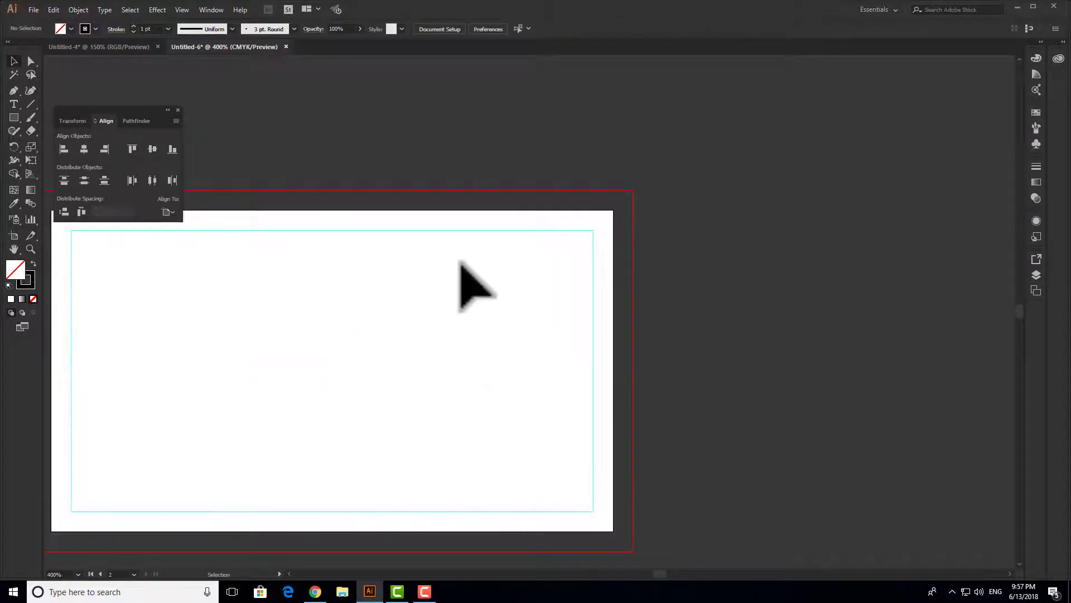
pyautogui.click(459, 230)
pyautogui.hotkey('ctrl', 'alt', '5')
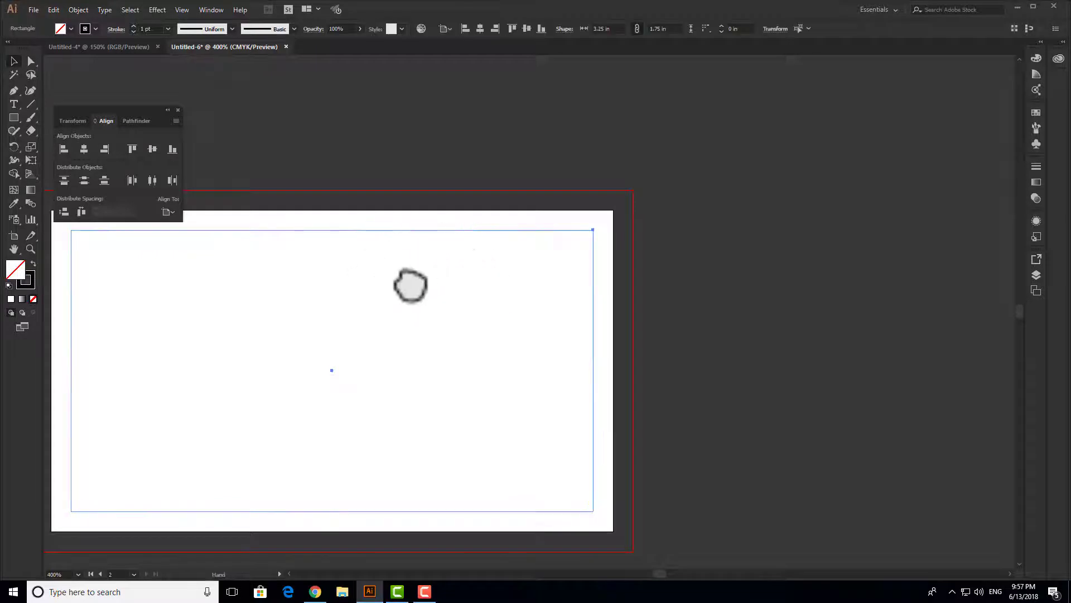
pyautogui.moveTo(399, 159); pyautogui.dragTo(613, 312)
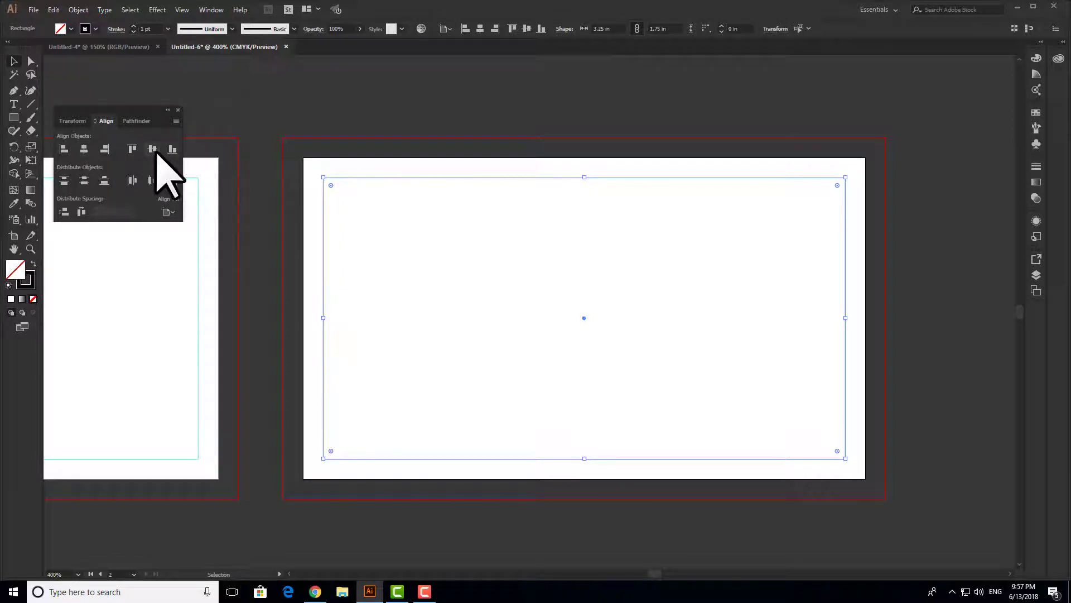
pyautogui.hotkey('shift', 'F7')
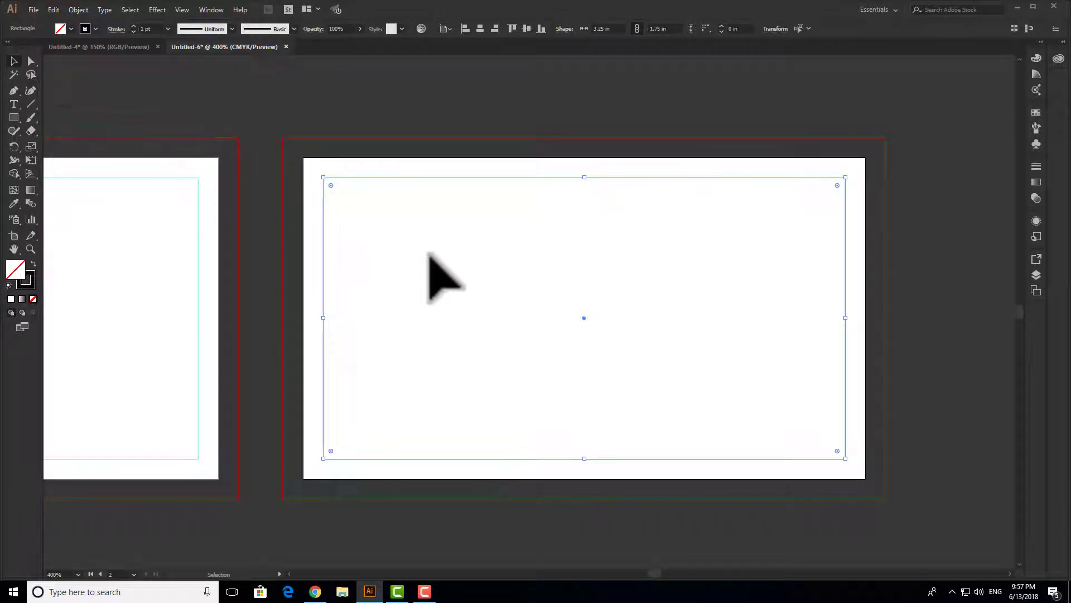
# - Lock the guides and reframe the view around both cards
pyautogui.rightClick(428, 244)
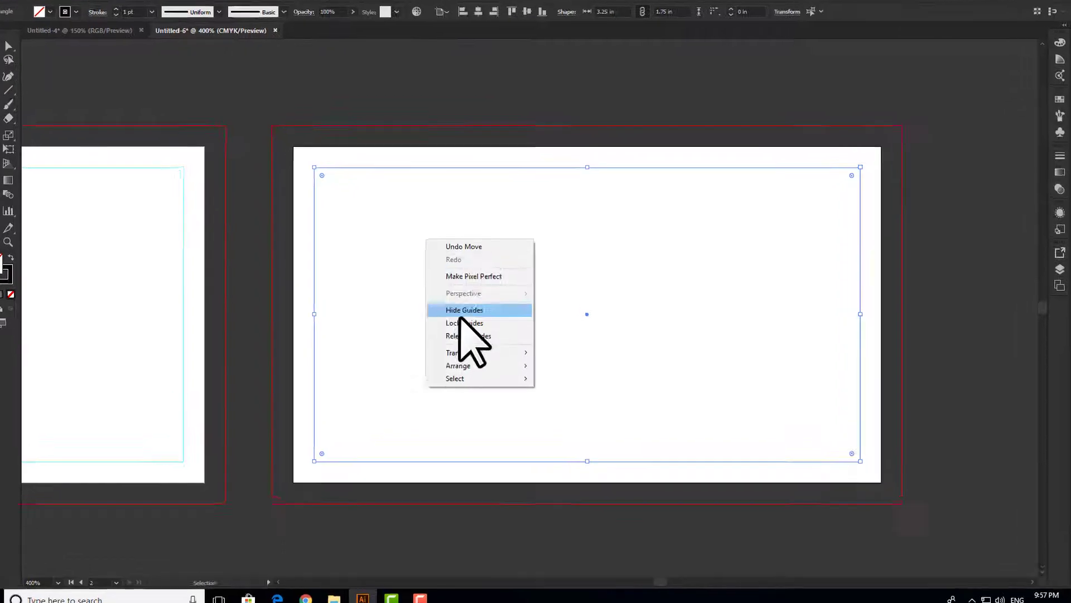
pyautogui.click(449, 330)
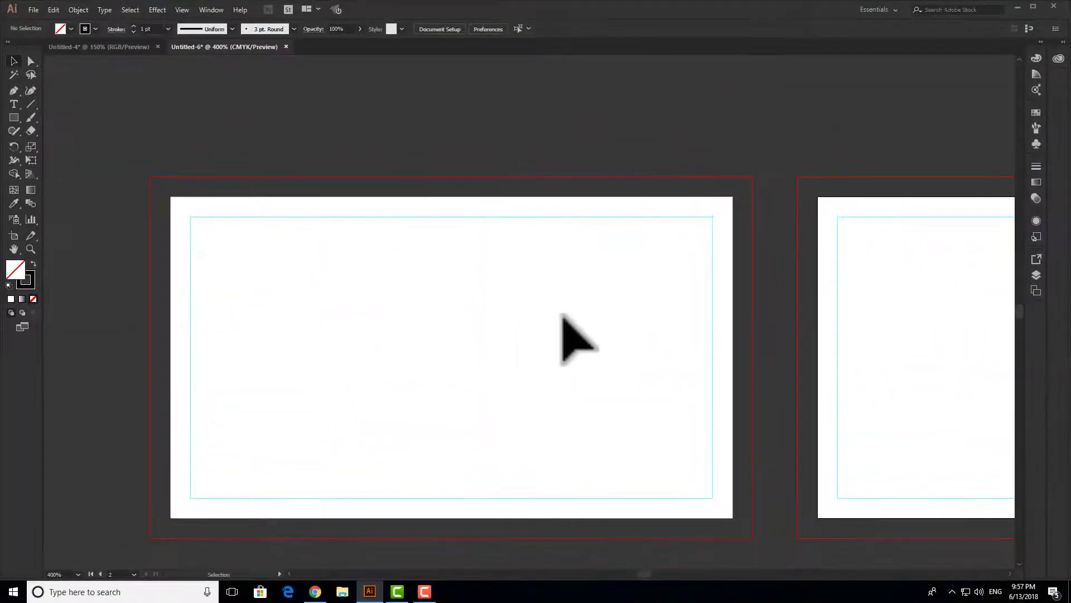
pyautogui.hotkey('ctrl', '-')
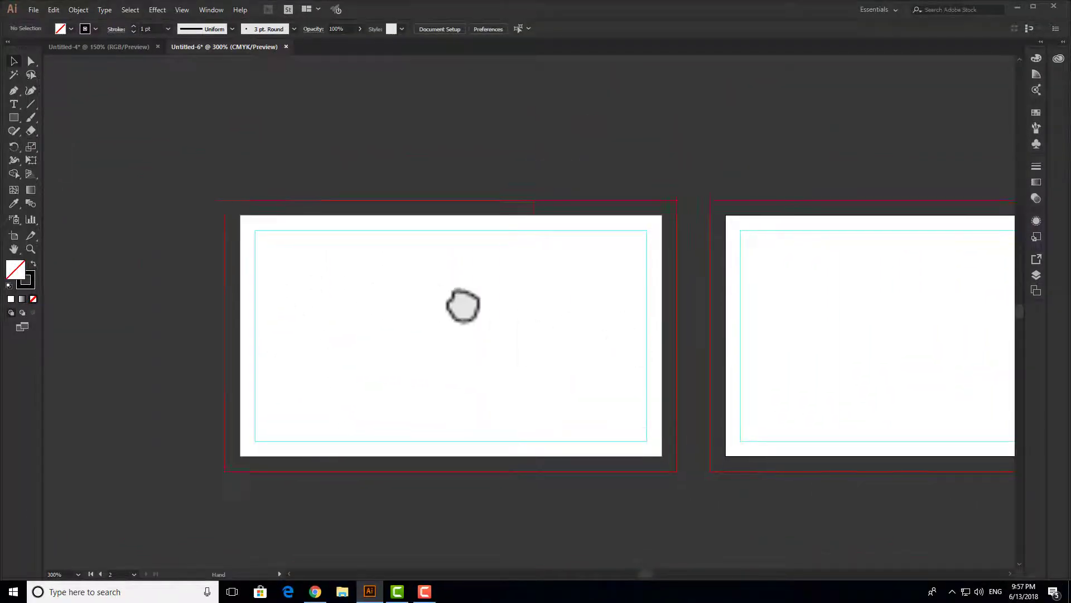
pyautogui.moveTo(594, 325); pyautogui.dragTo(406, 288)
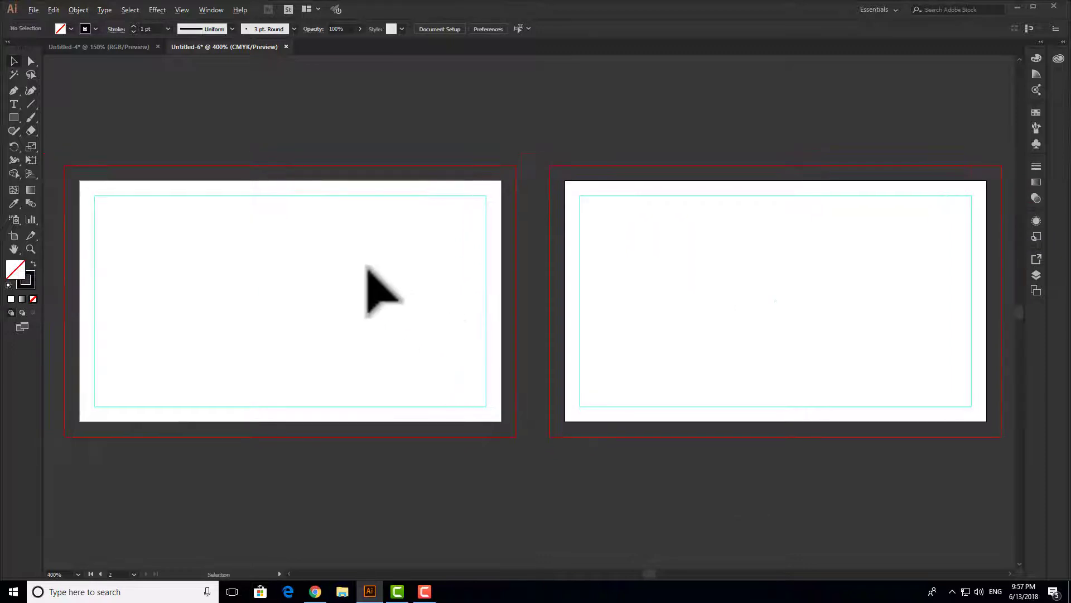
pyautogui.hotkey('ctrl', '+')
pyautogui.moveTo(481, 285)
pyautogui.mouseDown()
pyautogui.moveTo(618, 288)
pyautogui.moveTo(556, 303)
pyautogui.mouseUp()
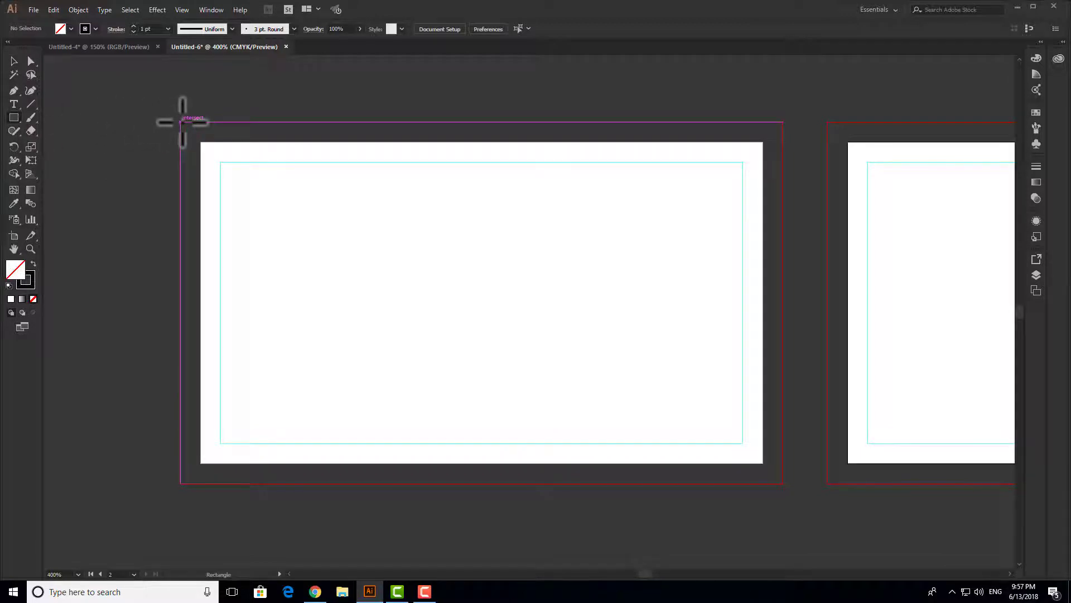
# - Draw a rectangle covering the first card's full bleed and fill it white
pyautogui.moveTo(182, 122); pyautogui.dragTo(794, 481)
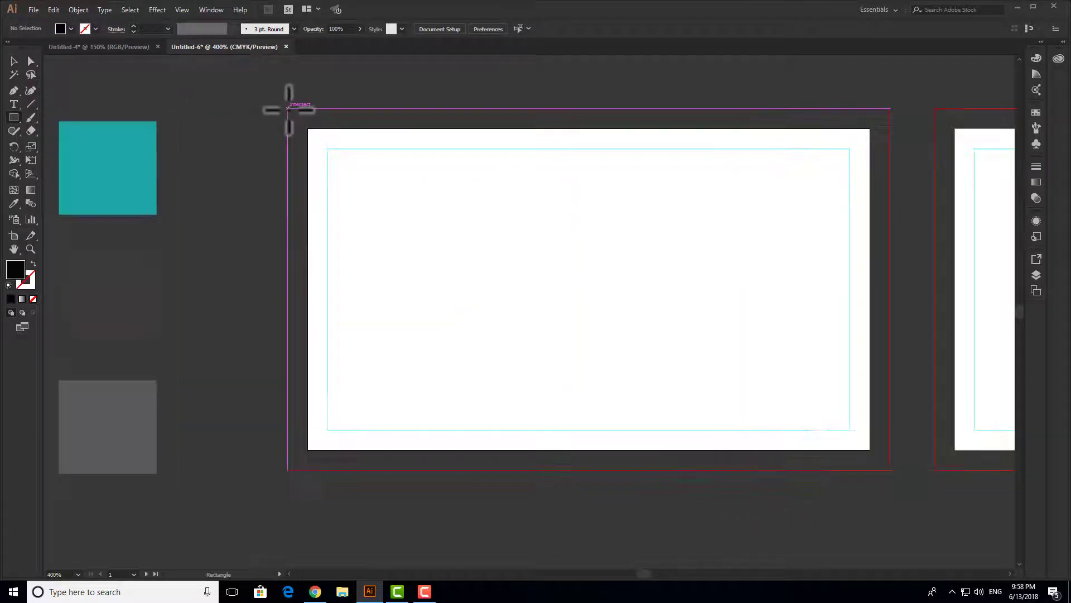
pyautogui.moveTo(289, 109); pyautogui.dragTo(890, 470)
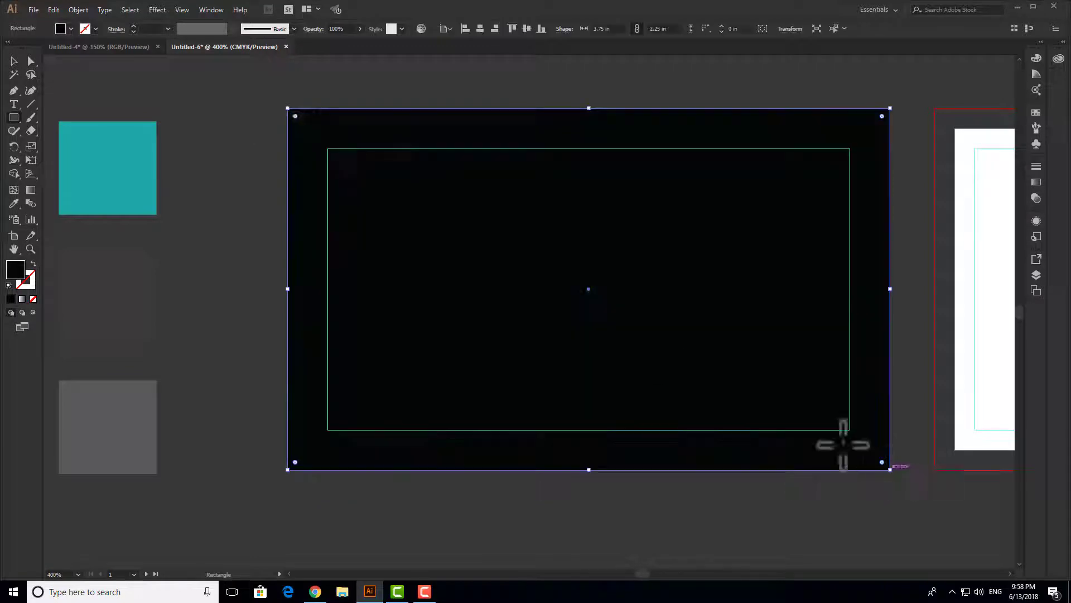
pyautogui.doubleClick(11, 271)
pyautogui.moveTo(514, 310)
pyautogui.mouseDown()
pyautogui.moveTo(390, 228)
pyautogui.moveTo(380, 207)
pyautogui.mouseUp()
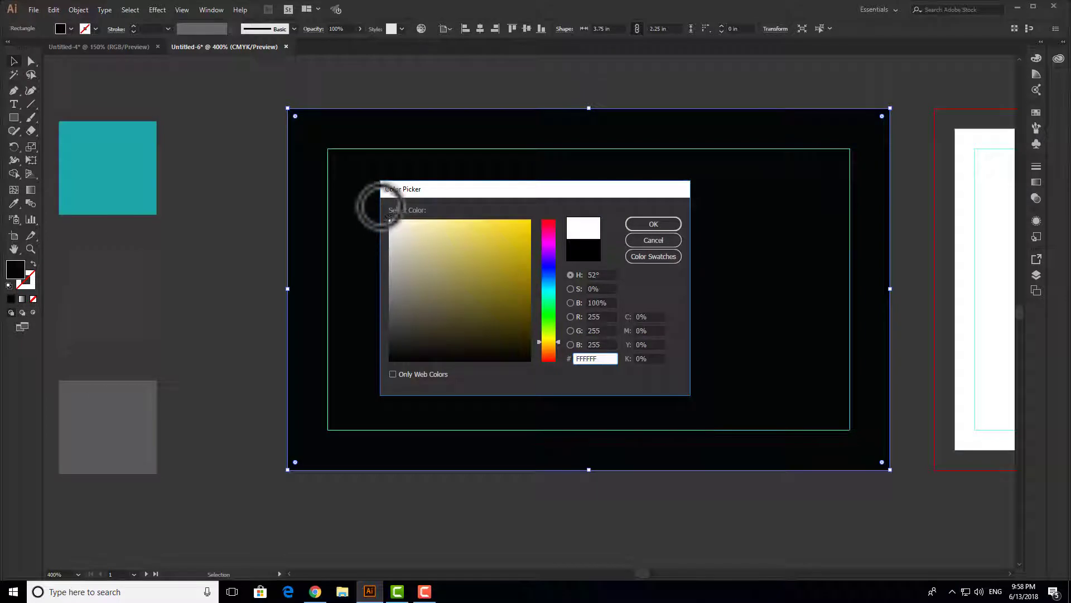
pyautogui.click(651, 224)
# - Copy the white rectangle over the second card's bleed and lock both with Ctrl+2
pyautogui.scroll(-1, 662, 263)
pyautogui.moveTo(596, 289)
pyautogui.mouseDown()
pyautogui.moveTo(170, 274)
pyautogui.moveTo(641, 271)
pyautogui.mouseUp()
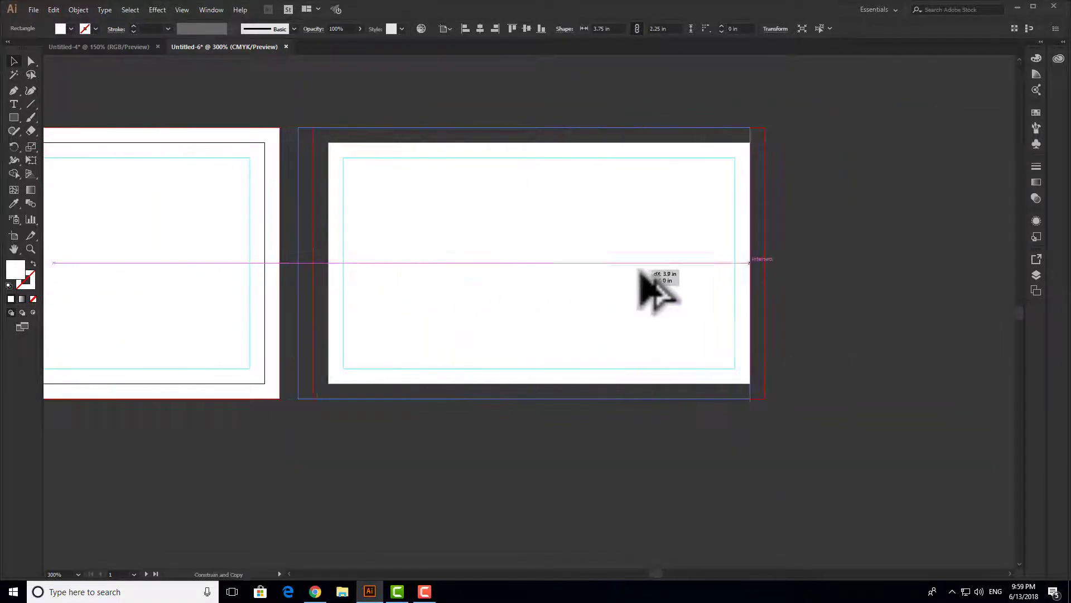
pyautogui.moveTo(676, 324); pyautogui.dragTo(840, 349)
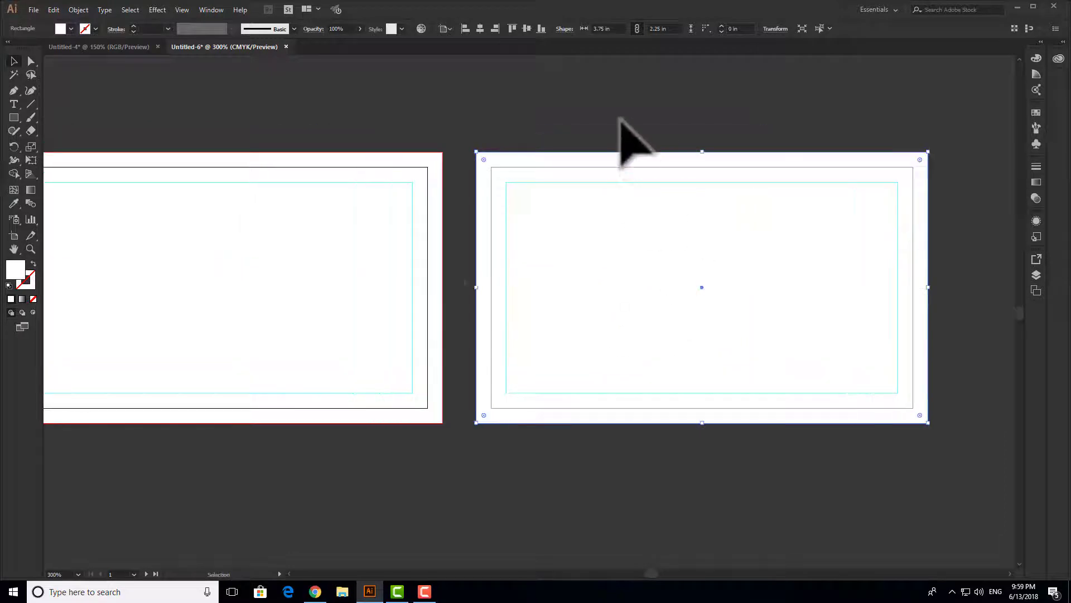
pyautogui.moveTo(621, 143); pyautogui.dragTo(338, 347)
pyautogui.hotkey('ctrl', '2')
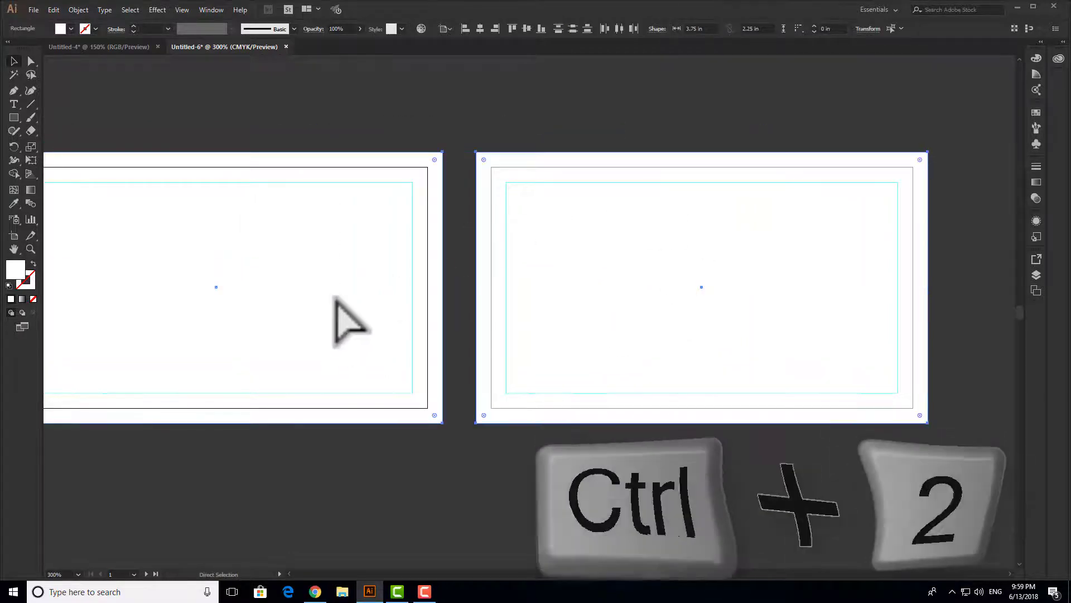
pyautogui.moveTo(340, 290); pyautogui.dragTo(535, 318)
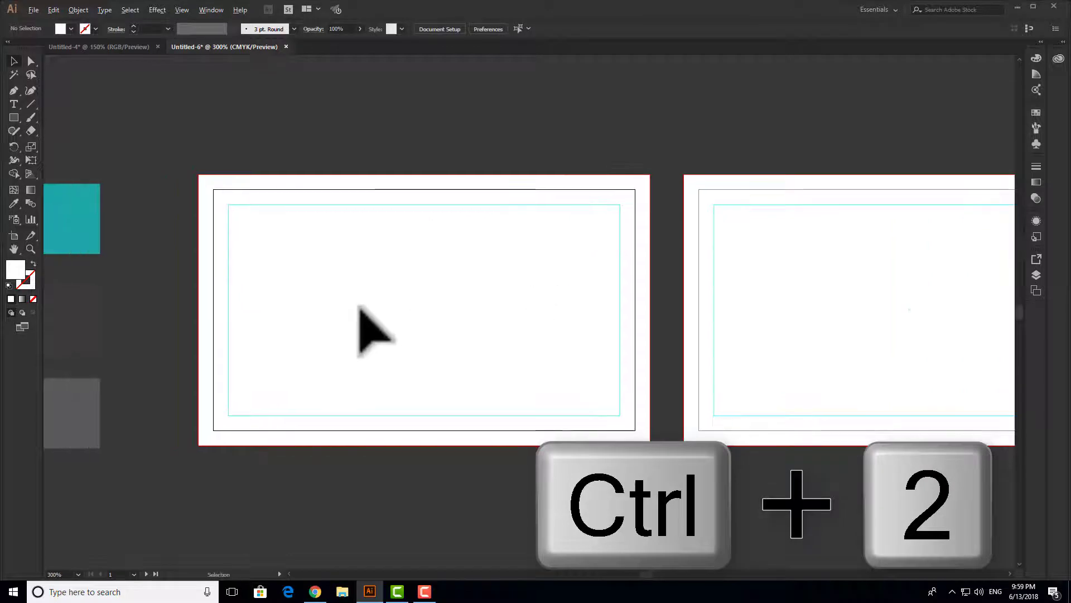
pyautogui.scroll(1, 354, 302)
pyautogui.moveTo(526, 383)
pyautogui.mouseDown()
pyautogui.moveTo(710, 402)
pyautogui.moveTo(624, 378)
pyautogui.moveTo(533, 327)
pyautogui.mouseUp()
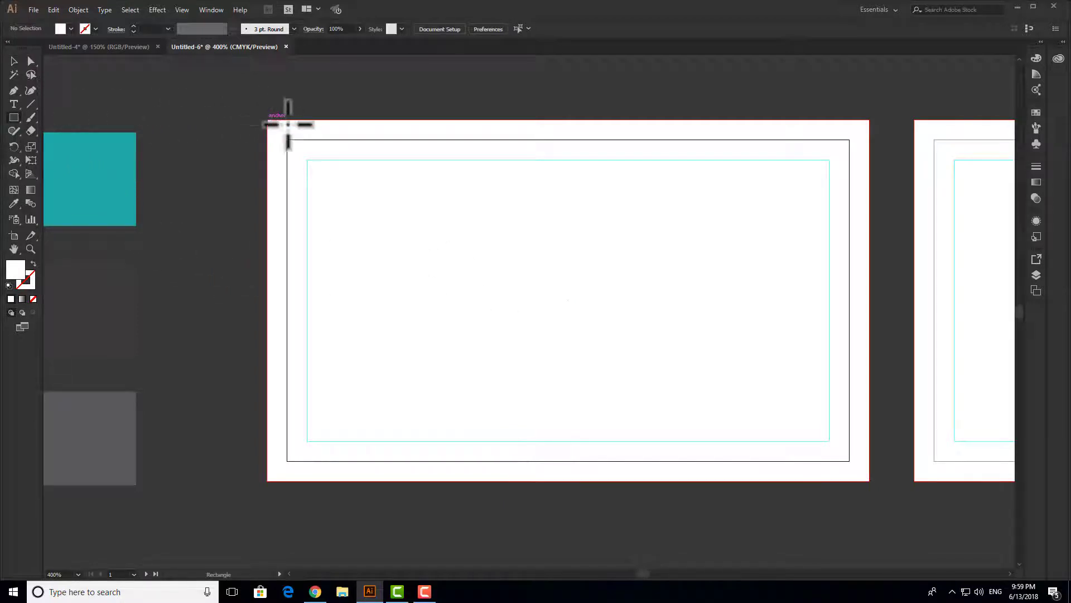
# - Draw a band across the card's top, bring it to front, and fill it dark grey
pyautogui.moveTo(288, 124); pyautogui.dragTo(870, 191)
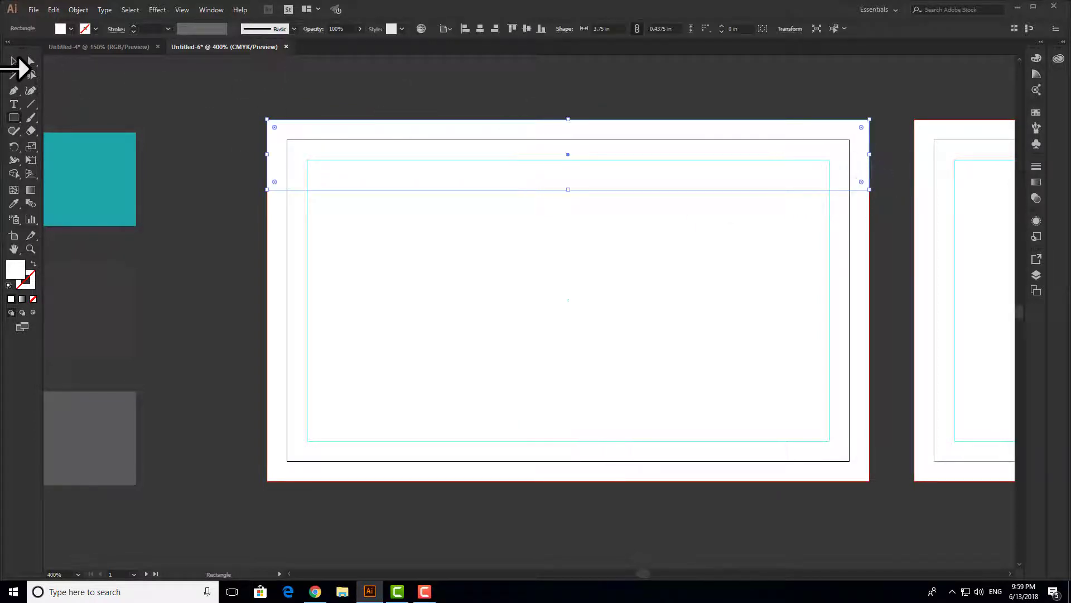
pyautogui.click(15, 61)
pyautogui.rightClick(501, 161)
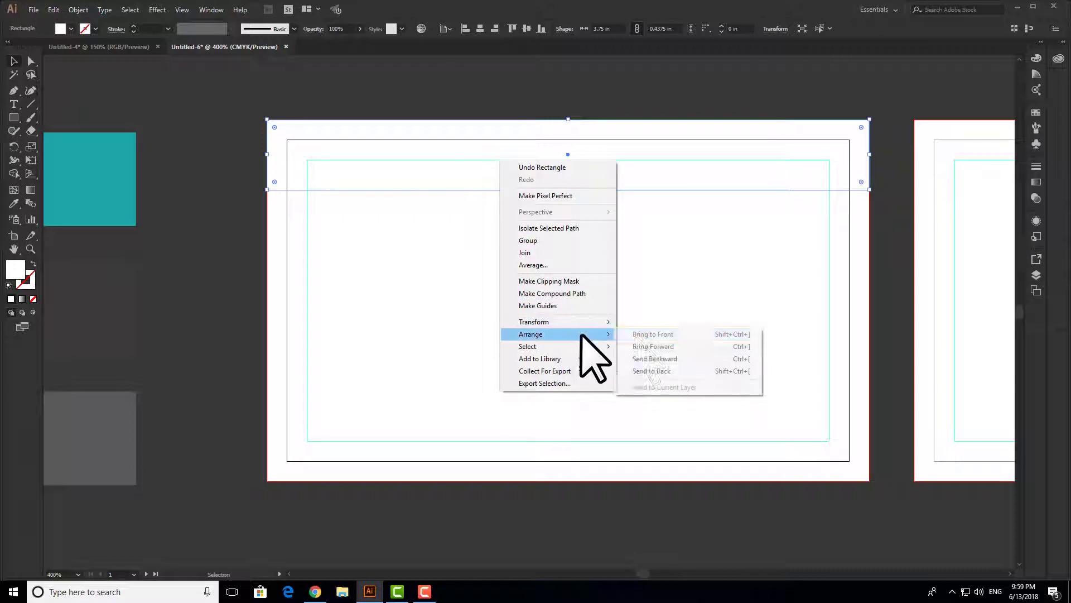
pyautogui.click(647, 337)
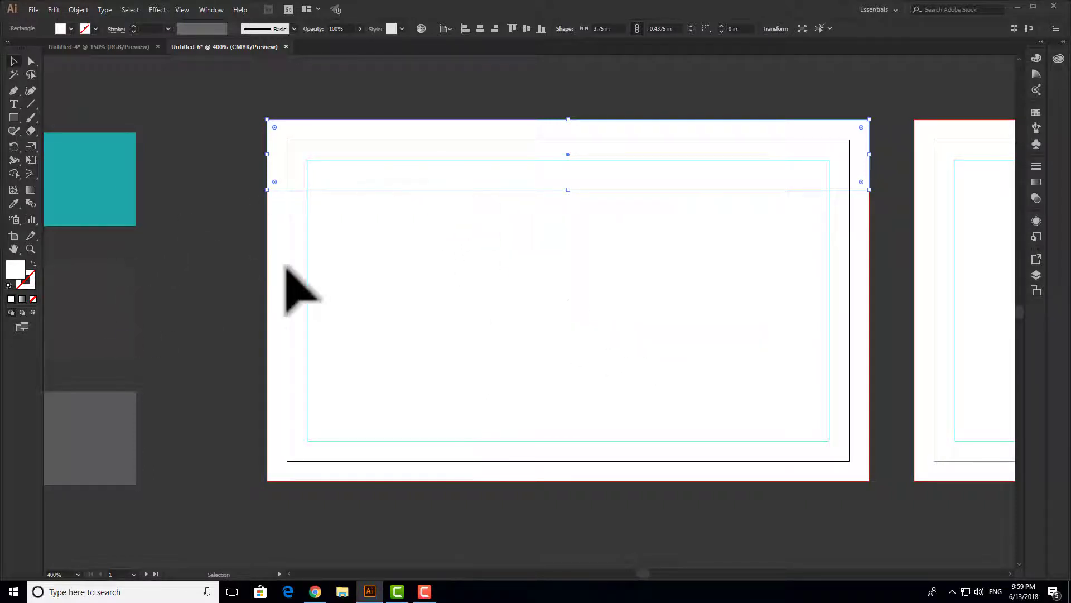
pyautogui.press('i')
pyautogui.click(104, 303)
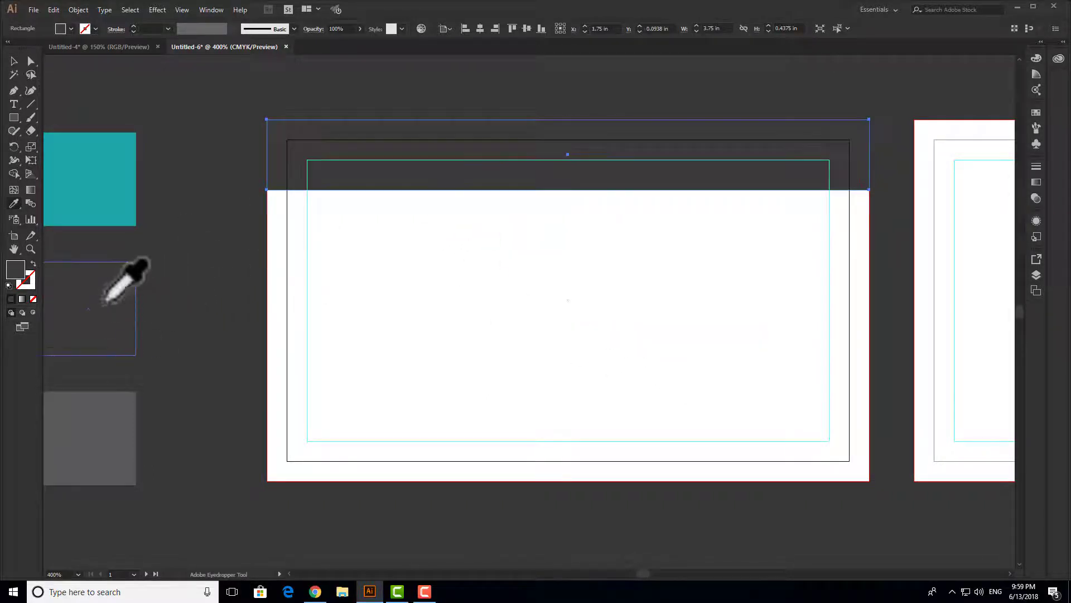
# - Shorten the top band and place a matching dark grey copy along the bottom
pyautogui.click(14, 62)
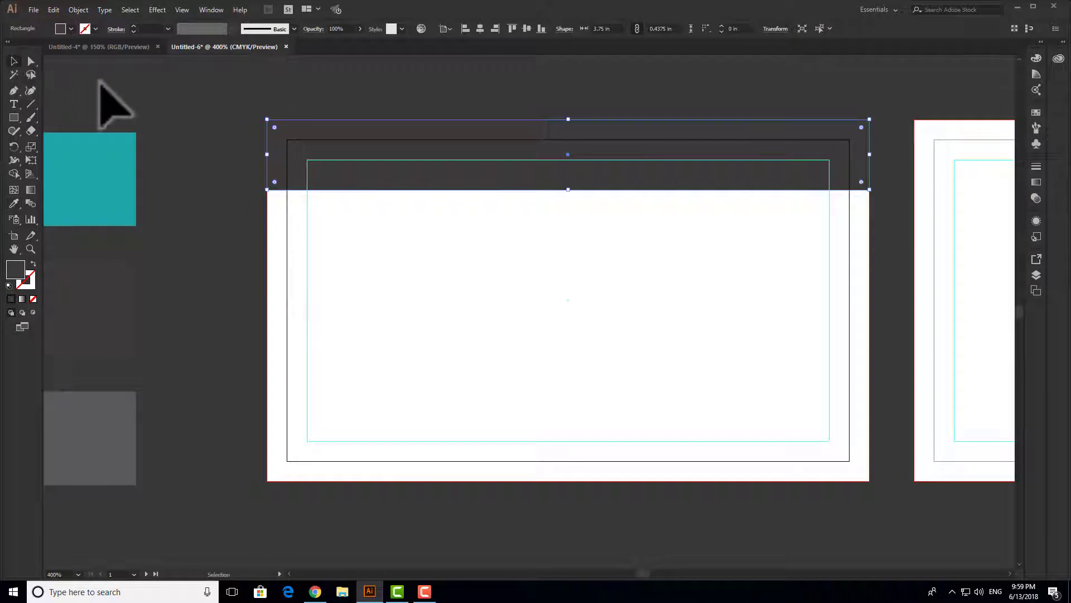
pyautogui.click(509, 239)
pyautogui.moveTo(598, 190); pyautogui.dragTo(615, 459)
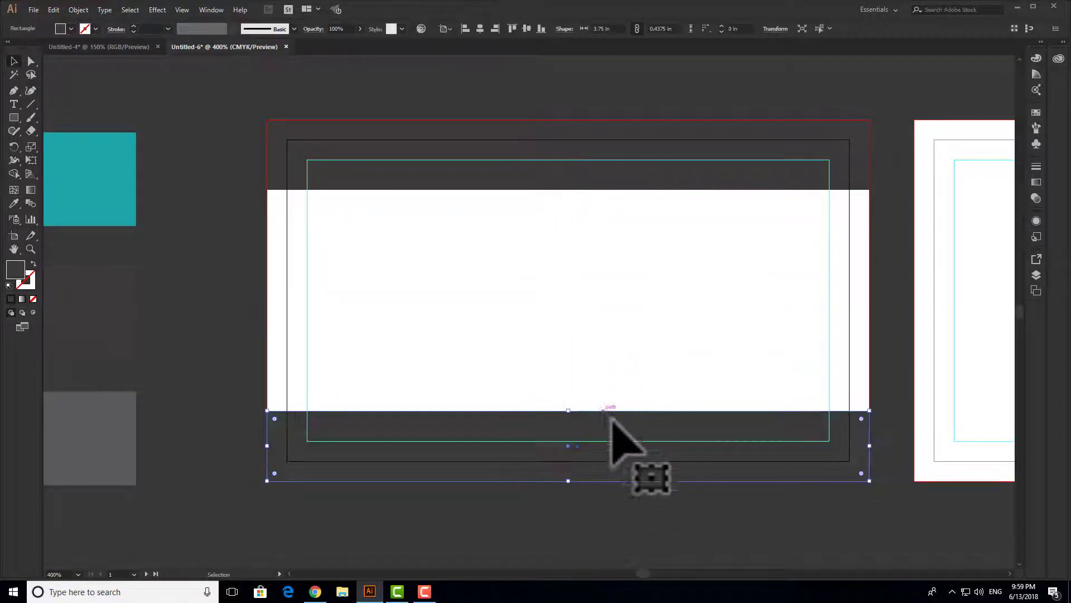
pyautogui.hotkey('ctrl', 'shift', 'a')
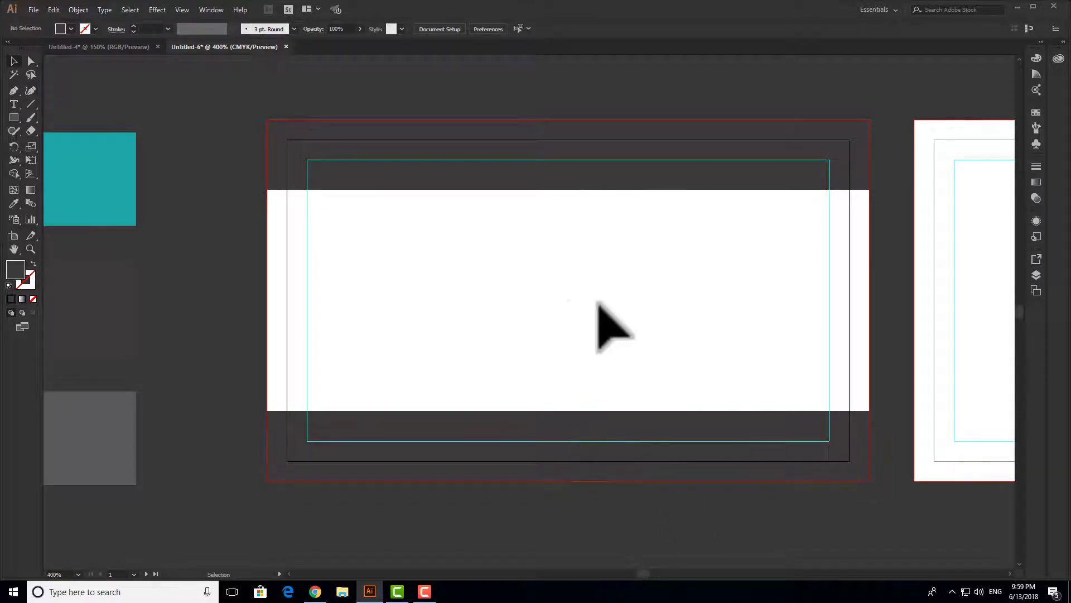
pyautogui.click(642, 463)
pyautogui.press('Delete')
pyautogui.click(574, 191)
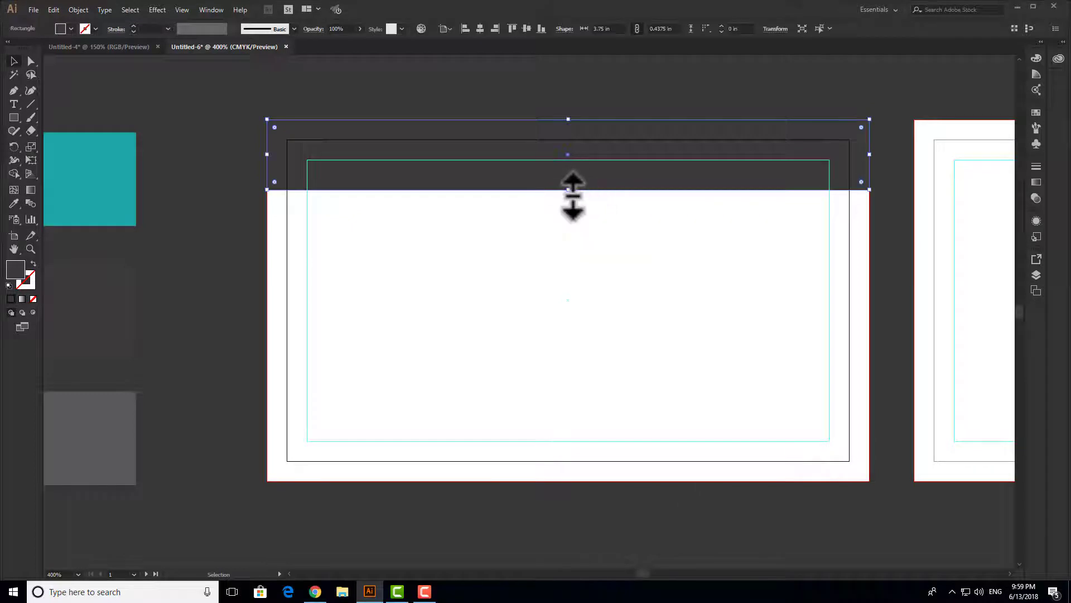
pyautogui.moveTo(574, 191)
pyautogui.mouseDown()
pyautogui.moveTo(575, 178)
pyautogui.moveTo(615, 464)
pyautogui.mouseUp()
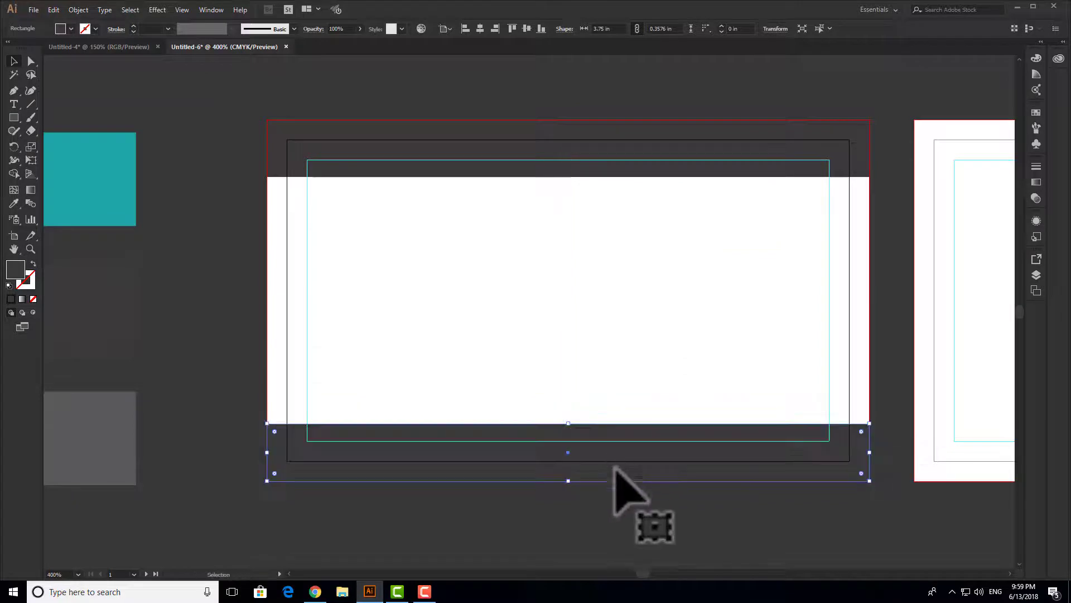
pyautogui.click(607, 489)
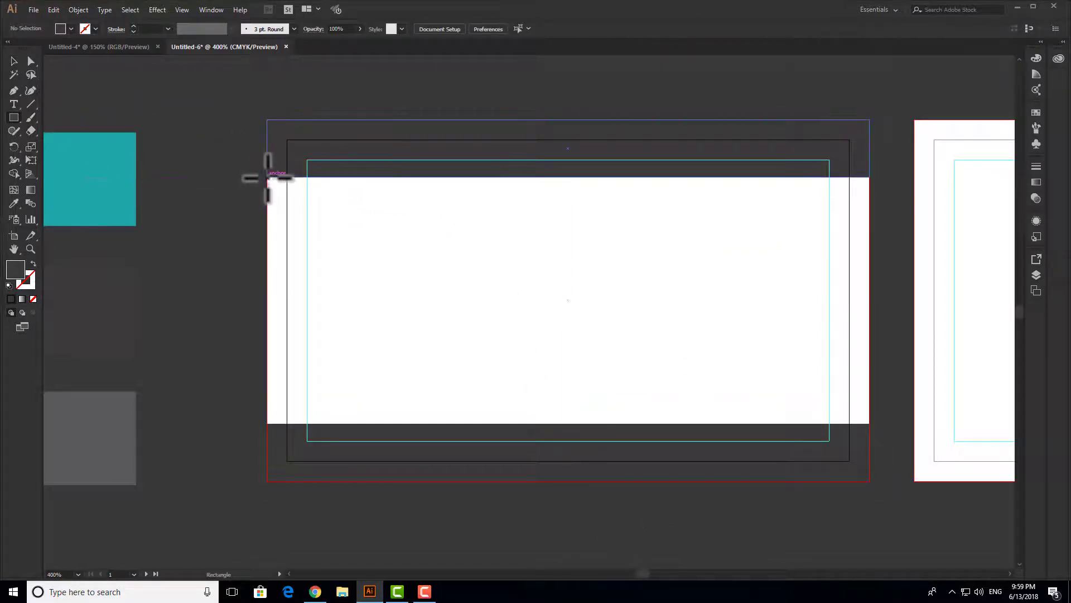
# - Draw a thin strip just below the top dark band and fill it teal with the Eyedropper
pyautogui.moveTo(267, 177); pyautogui.dragTo(869, 193)
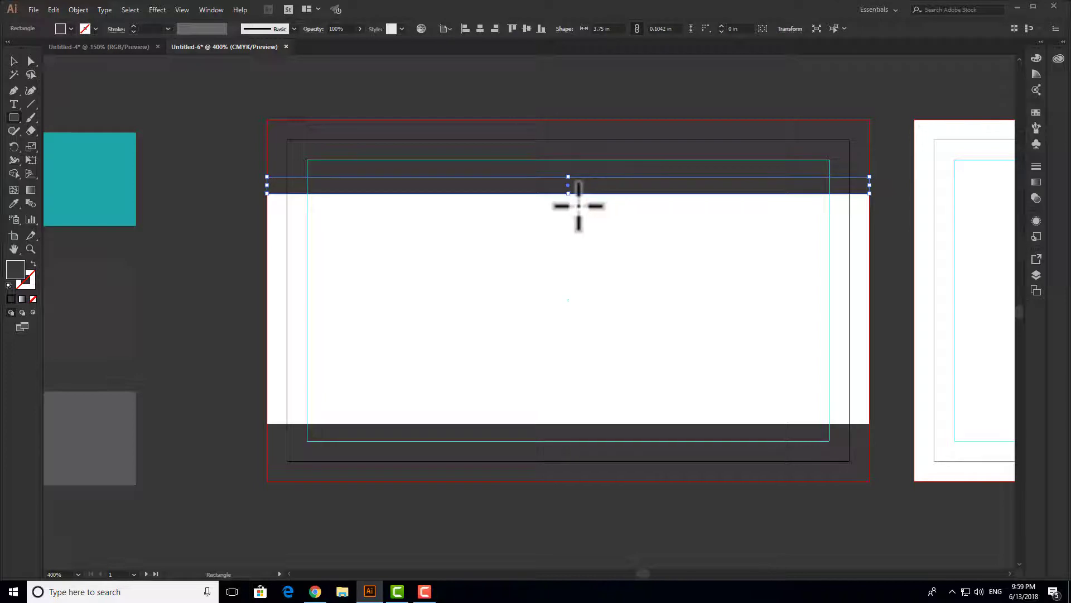
pyautogui.press('i')
pyautogui.click(103, 169)
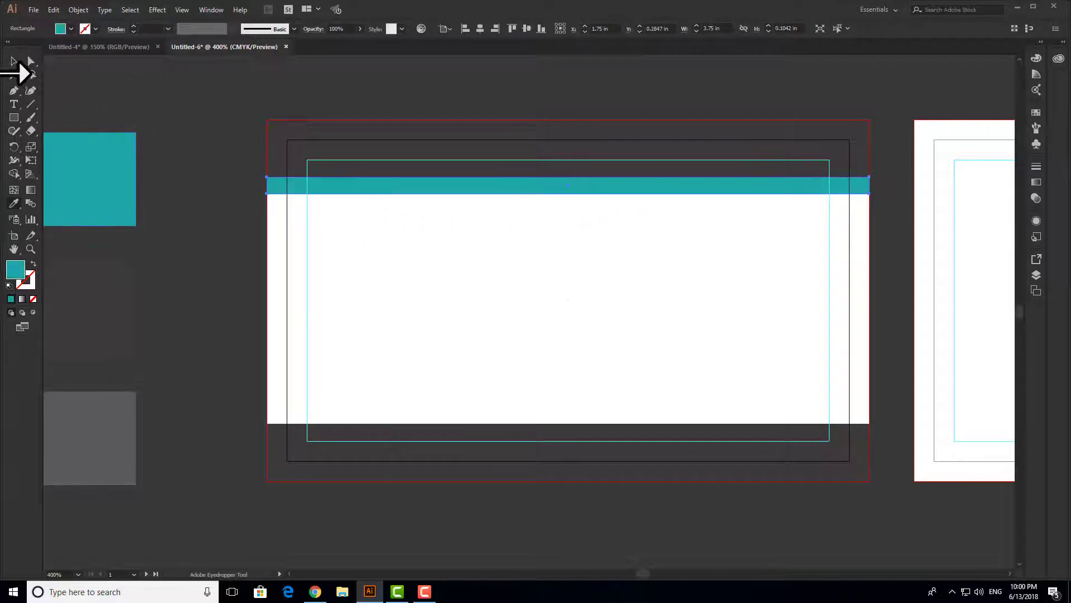
pyautogui.click(9, 63)
# - Alt-drag a copy of the teal strip down to sit above the bottom band
pyautogui.click(178, 111)
pyautogui.moveTo(581, 191); pyautogui.dragTo(625, 424)
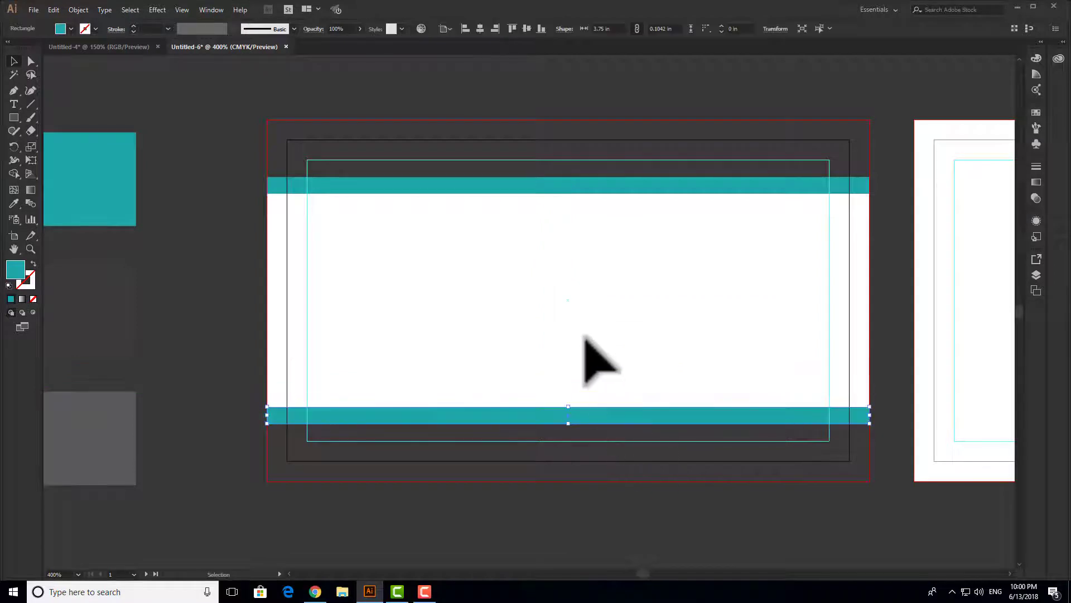
pyautogui.hotkey('ctrl', 'shift', 'a')
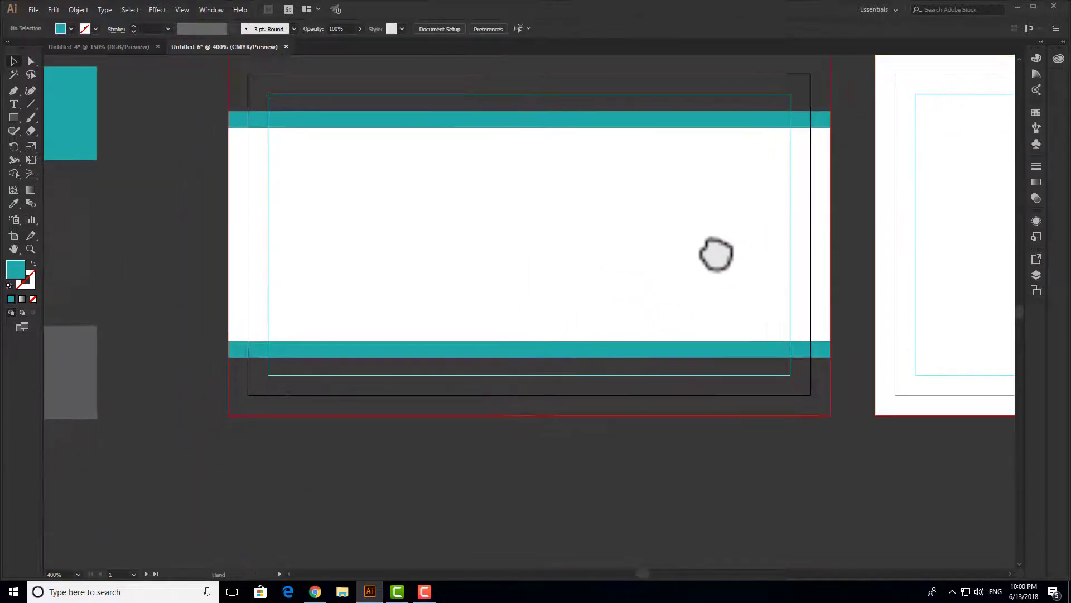
pyautogui.moveTo(736, 309); pyautogui.dragTo(687, 278)
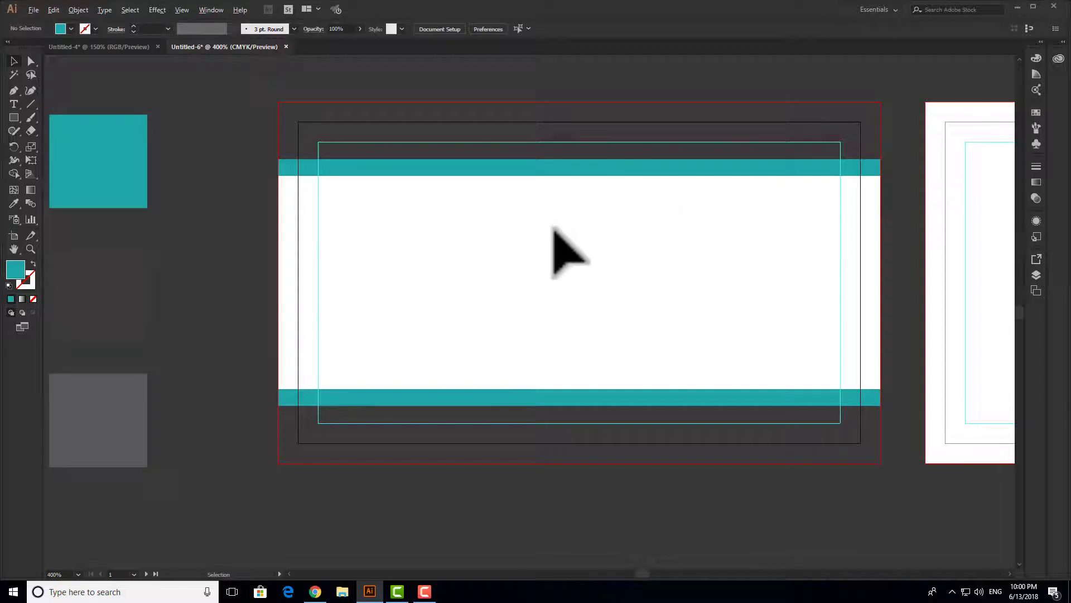
pyautogui.press('space')
pyautogui.moveTo(555, 230)
pyautogui.mouseDown()
pyautogui.moveTo(611, 242)
pyautogui.moveTo(610, 220)
pyautogui.mouseUp()
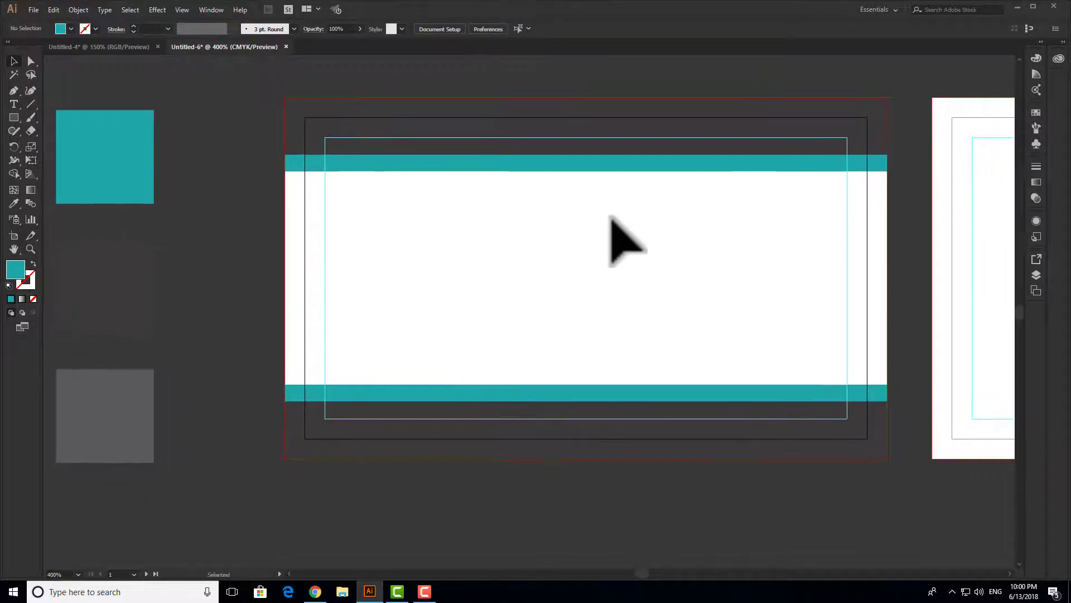
# - Bring the GULFPOINT logo group from Untitled-4 into the new card and scale it down
pyautogui.click(122, 48)
pyautogui.click(226, 139)
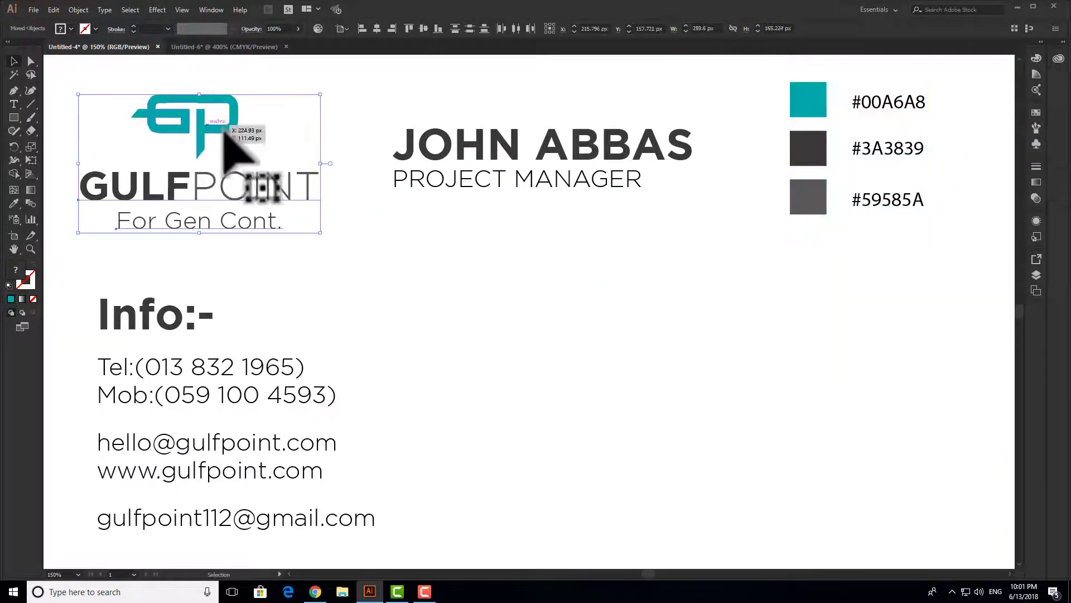
pyautogui.moveTo(225, 134)
pyautogui.mouseDown()
pyautogui.moveTo(449, 265)
pyautogui.moveTo(456, 282)
pyautogui.mouseUp()
pyautogui.moveTo(704, 552); pyautogui.dragTo(470, 418)
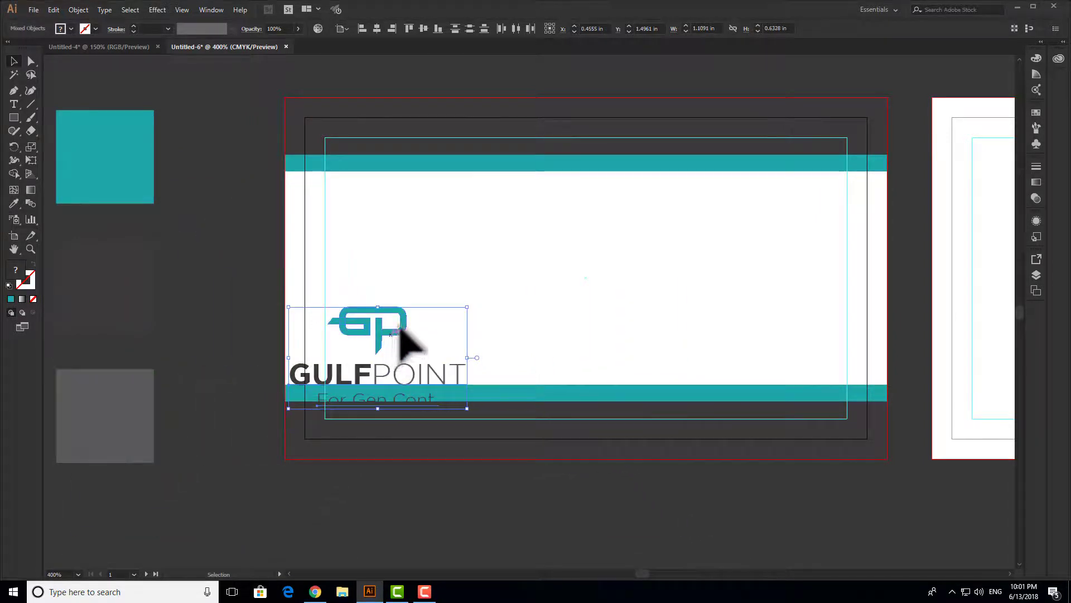
pyautogui.moveTo(391, 349)
pyautogui.mouseDown()
pyautogui.moveTo(440, 239)
pyautogui.moveTo(430, 253)
pyautogui.mouseUp()
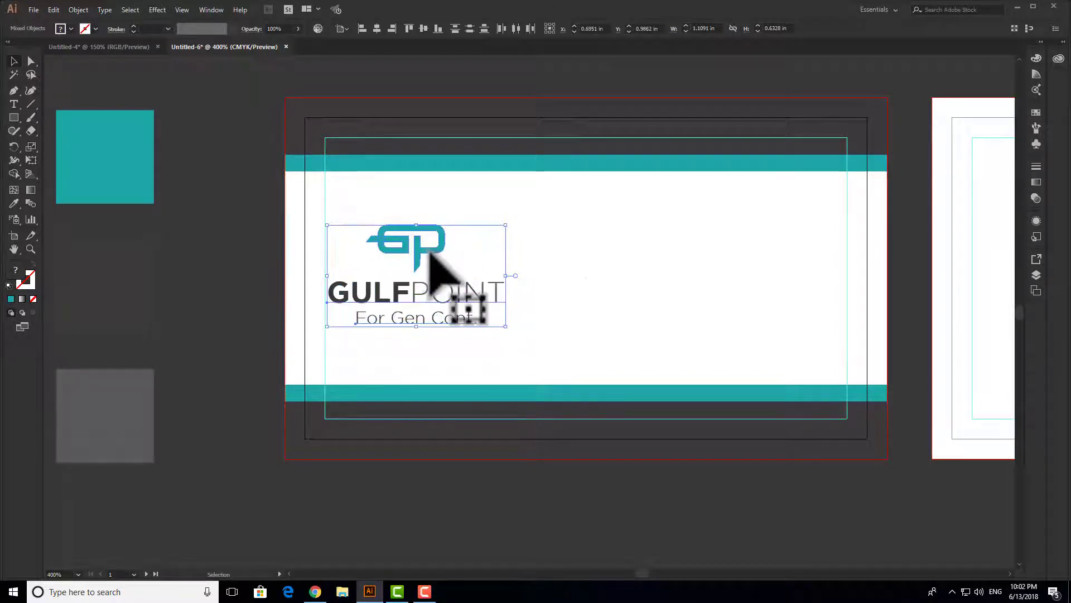
# - Fine-tune the logo's size and position on the card's left side, then deselect it
pyautogui.scroll(3, 324, 288)
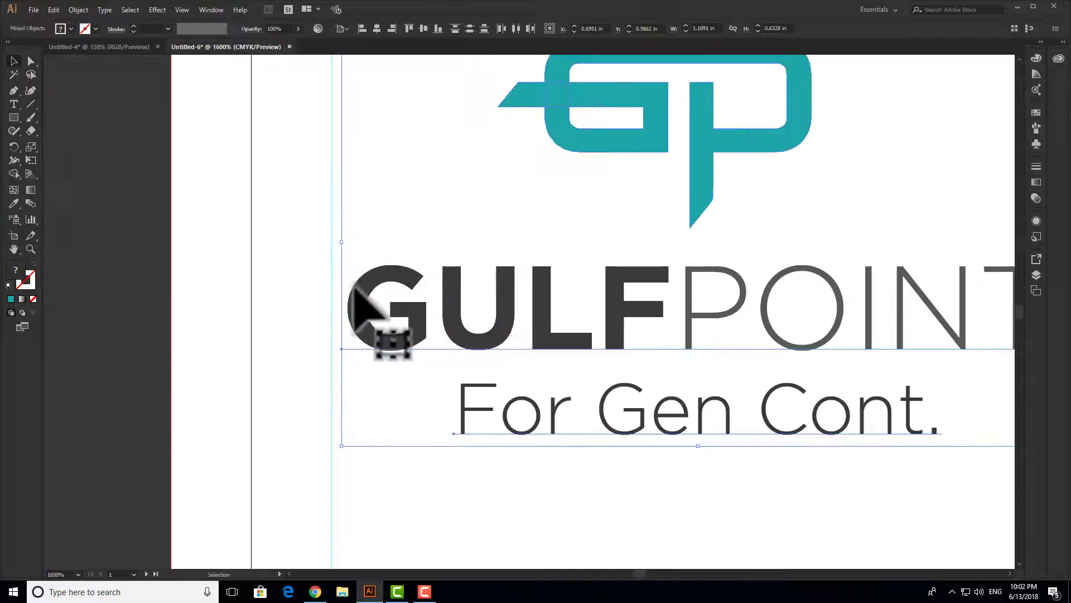
pyautogui.moveTo(363, 291); pyautogui.dragTo(354, 294)
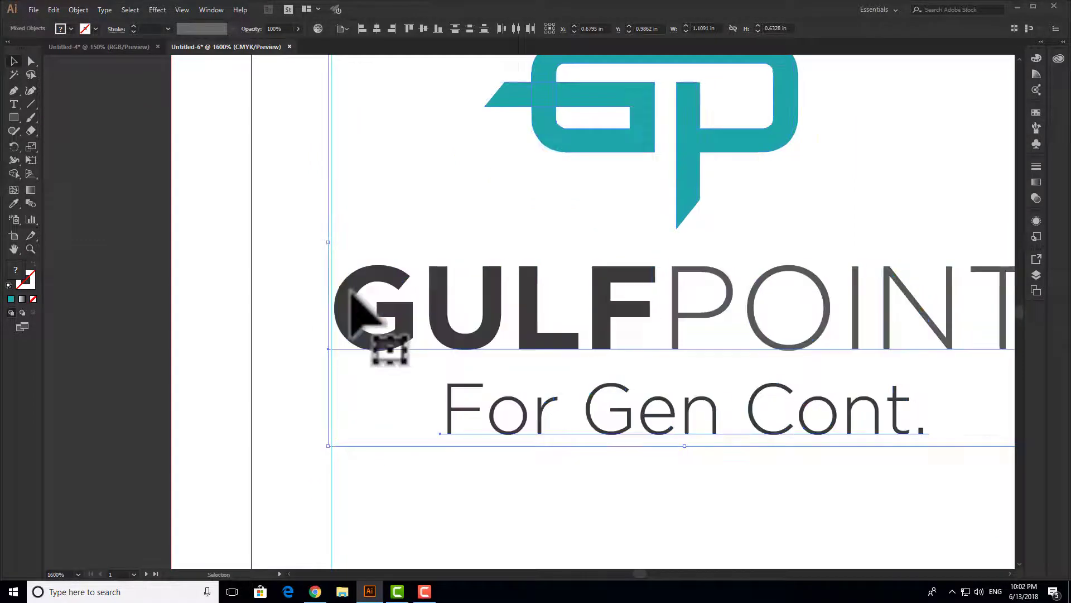
pyautogui.scroll(-1, 376, 298)
pyautogui.scroll(-1, 378, 301)
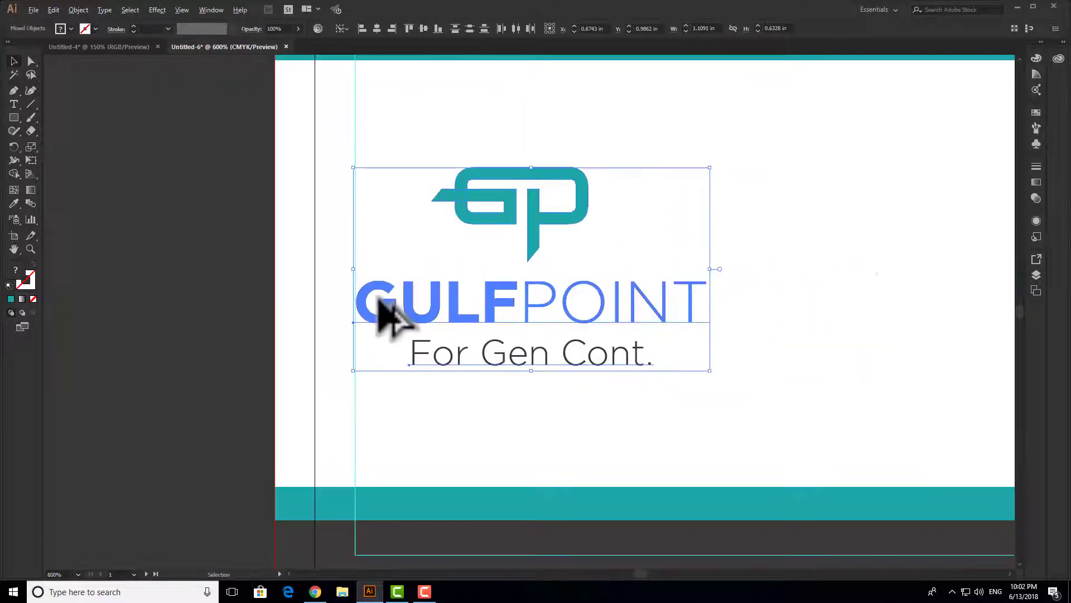
pyautogui.scroll(-2, 382, 301)
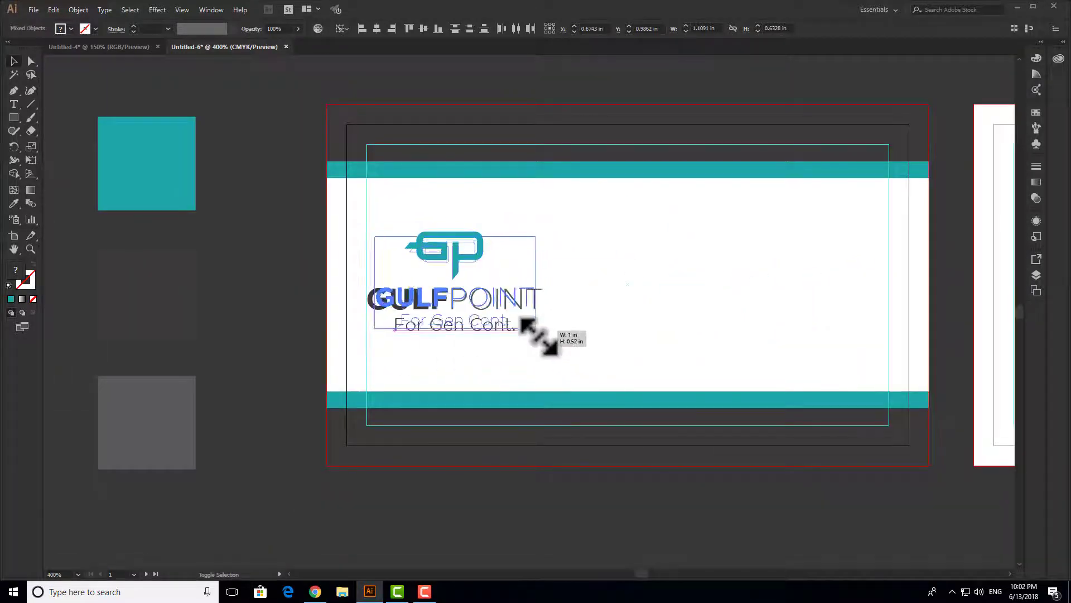
pyautogui.moveTo(551, 338); pyautogui.dragTo(533, 328)
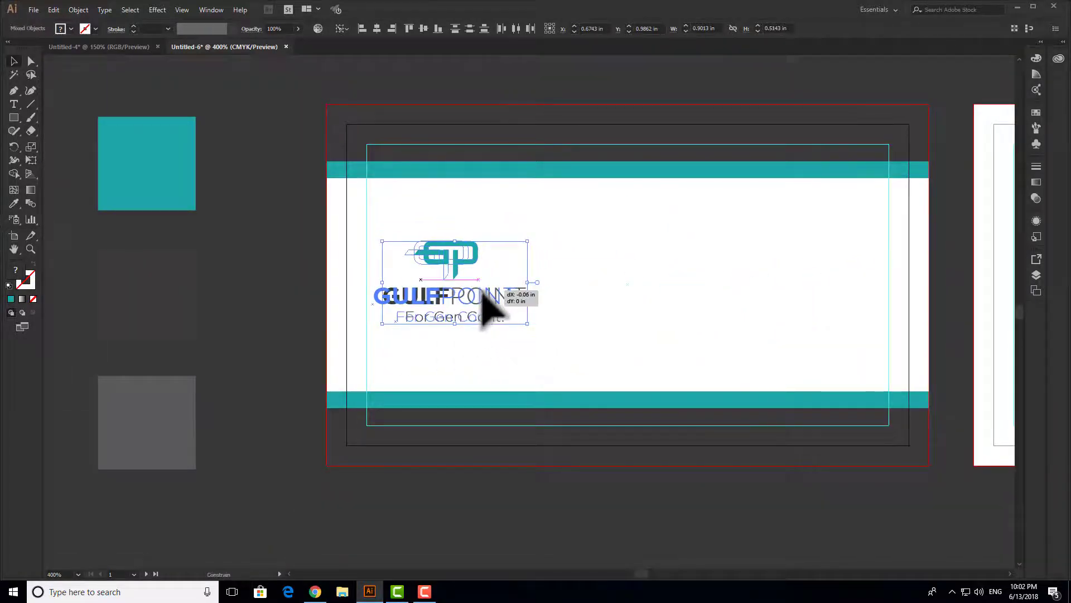
pyautogui.moveTo(484, 294); pyautogui.dragTo(475, 294)
pyautogui.click(567, 304)
pyautogui.press('space')
pyautogui.moveTo(607, 298); pyautogui.dragTo(573, 318)
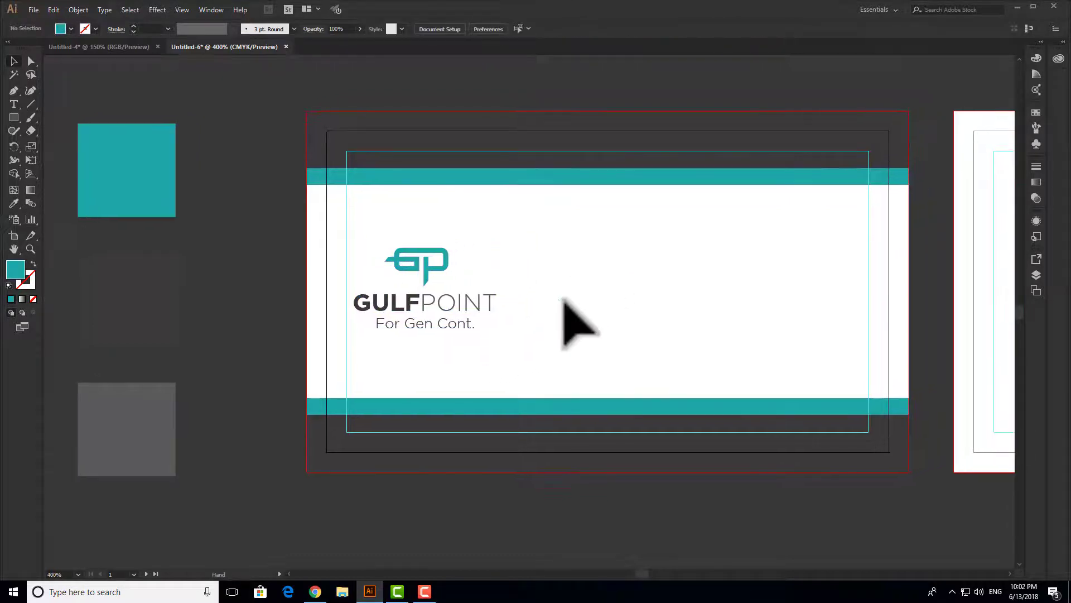
pyautogui.scroll(1, 658, 291)
pyautogui.moveTo(653, 299); pyautogui.dragTo(531, 289)
pyautogui.scroll(-1, 531, 289)
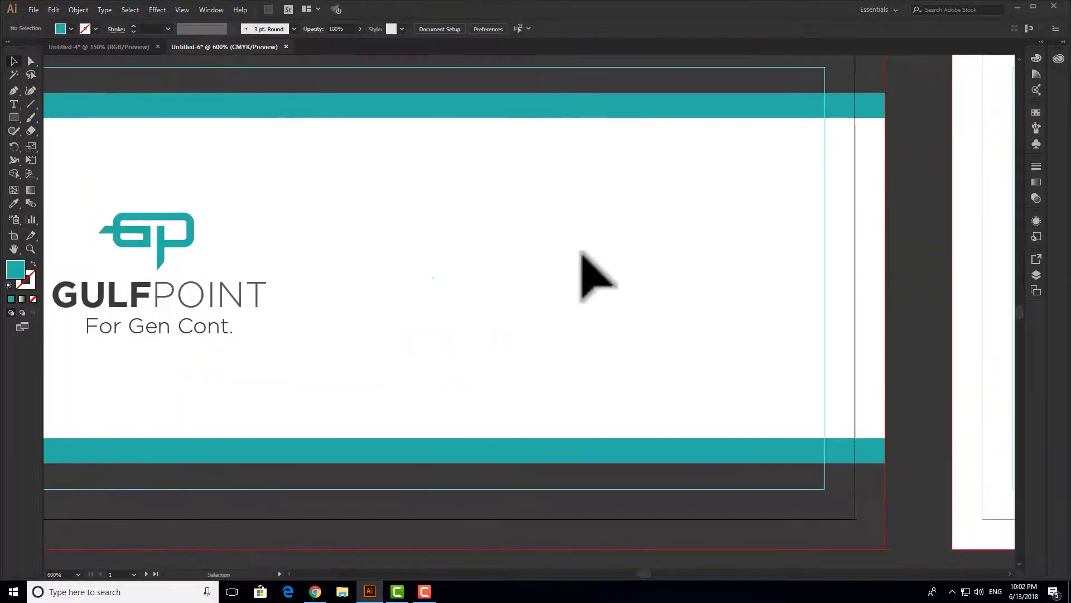
pyautogui.scroll(-1, 282, 227)
pyautogui.moveTo(315, 212); pyautogui.dragTo(322, 215)
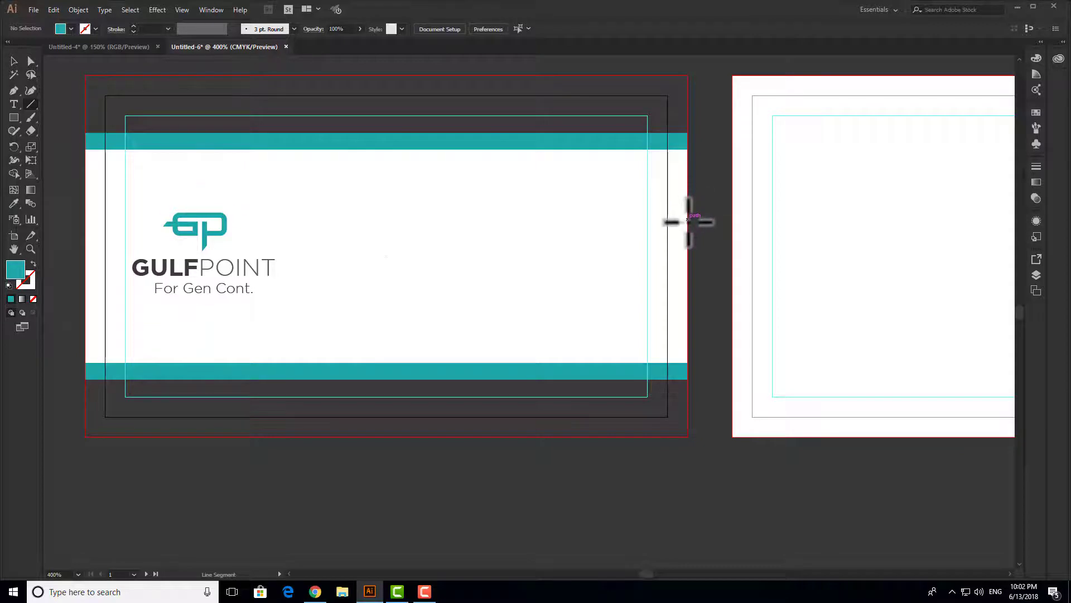
# - Draw a horizontal line from the right edge to mid-card and give it a teal stroke
pyautogui.moveTo(688, 223); pyautogui.dragTo(445, 225)
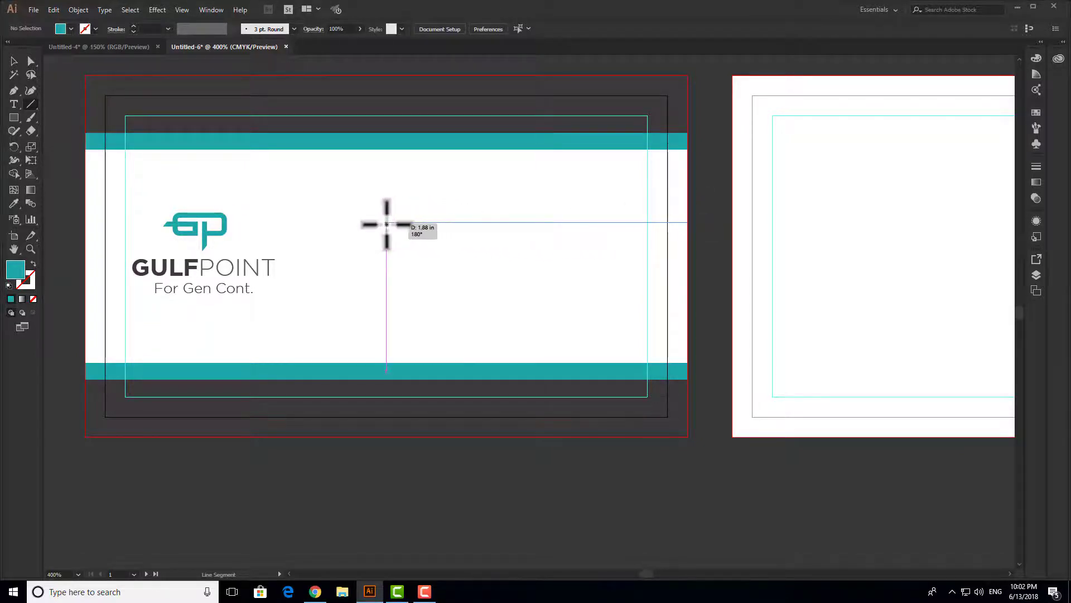
pyautogui.moveTo(387, 224); pyautogui.dragTo(386, 222)
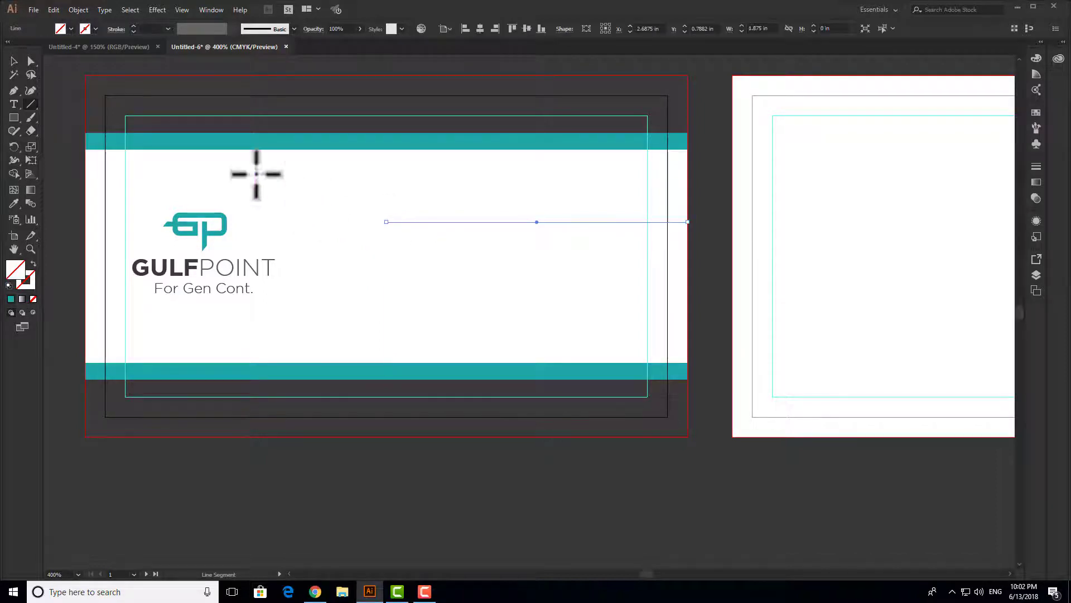
pyautogui.click(15, 61)
pyautogui.click(28, 276)
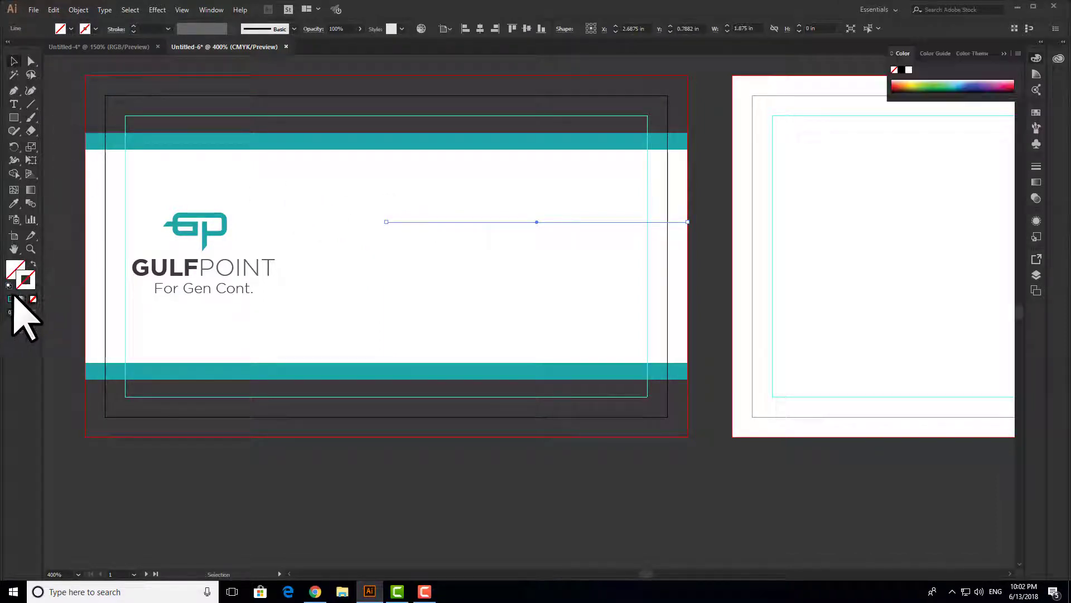
pyautogui.click(11, 299)
pyautogui.click(479, 275)
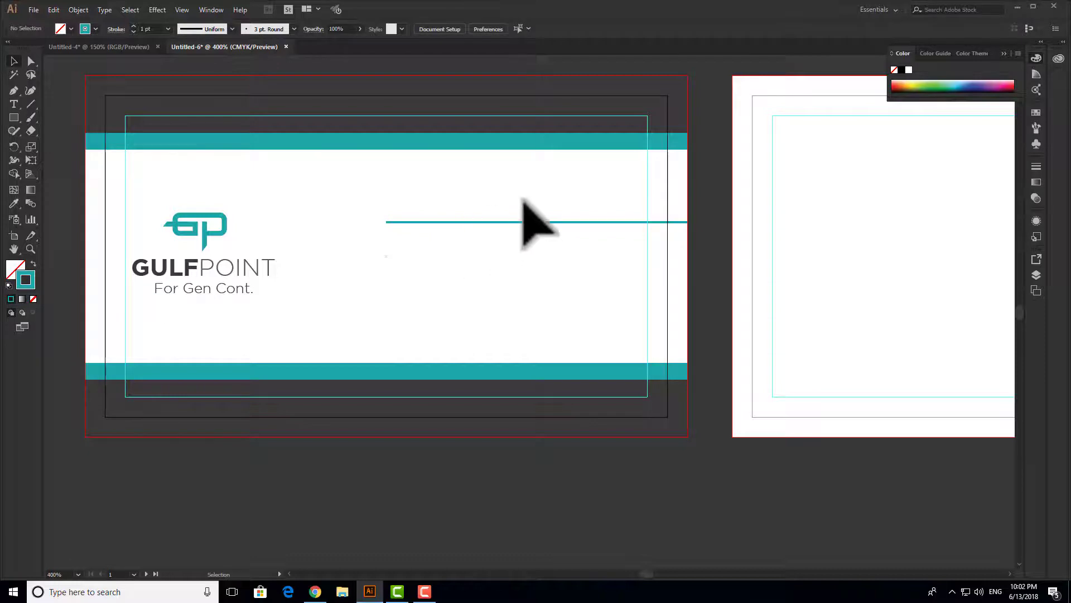
pyautogui.scroll(1, 547, 179)
pyautogui.scroll(-2, 562, 232)
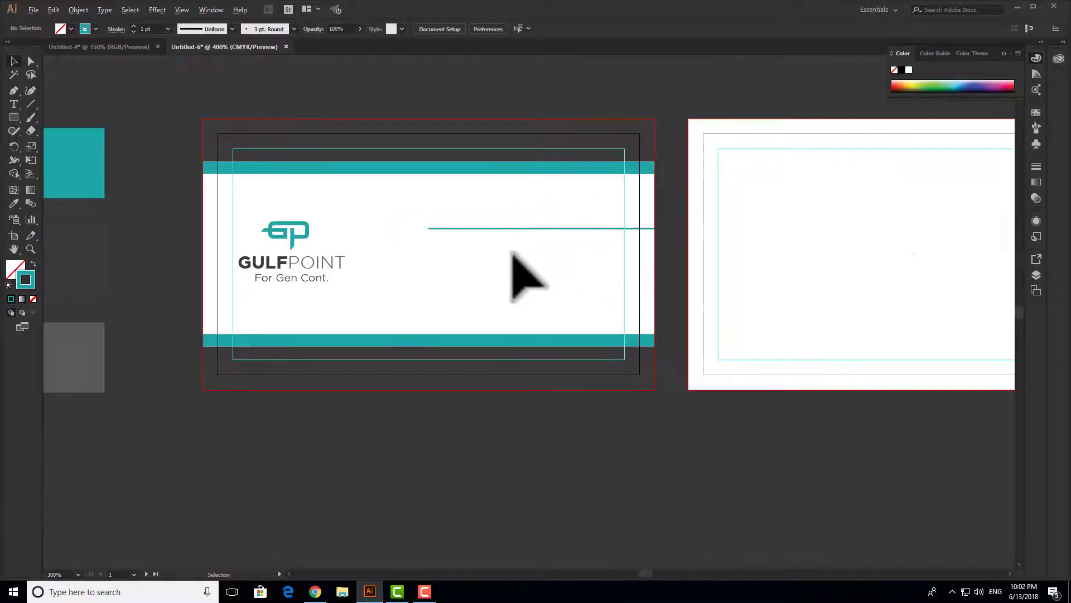
pyautogui.scroll(1, 517, 268)
pyautogui.moveTo(497, 253); pyautogui.dragTo(523, 257)
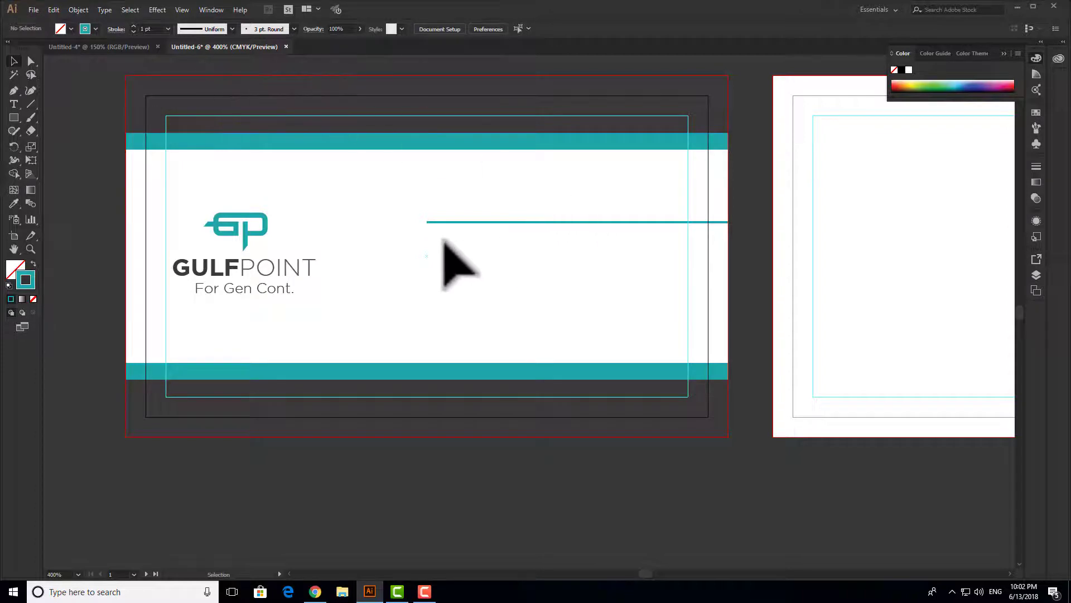
# - Type the cardholder's name below the line and Alt-drag a copy downward
pyautogui.press('t')
pyautogui.click(442, 259)
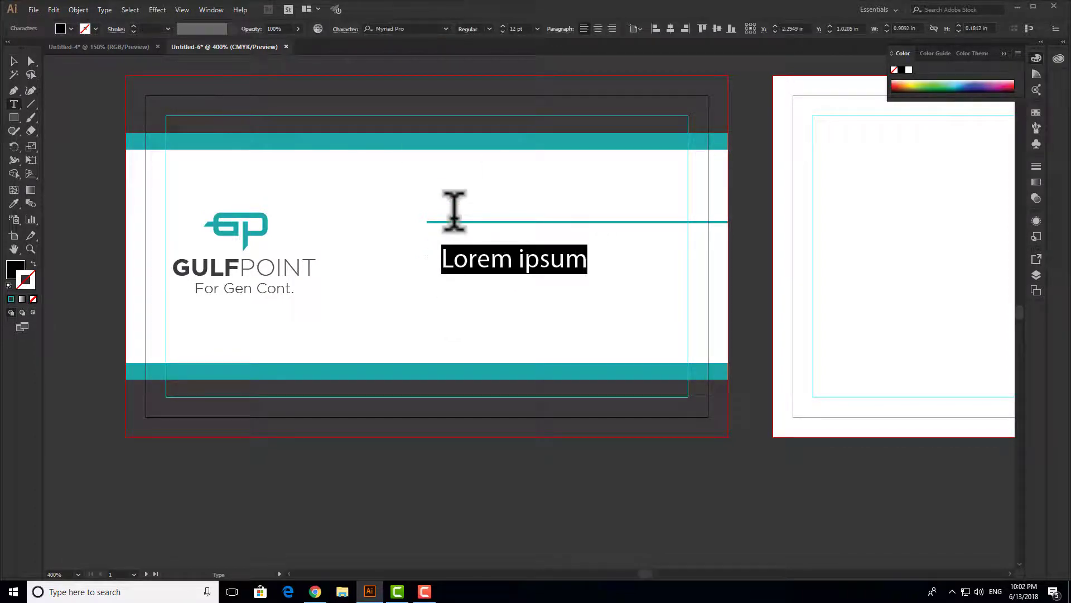
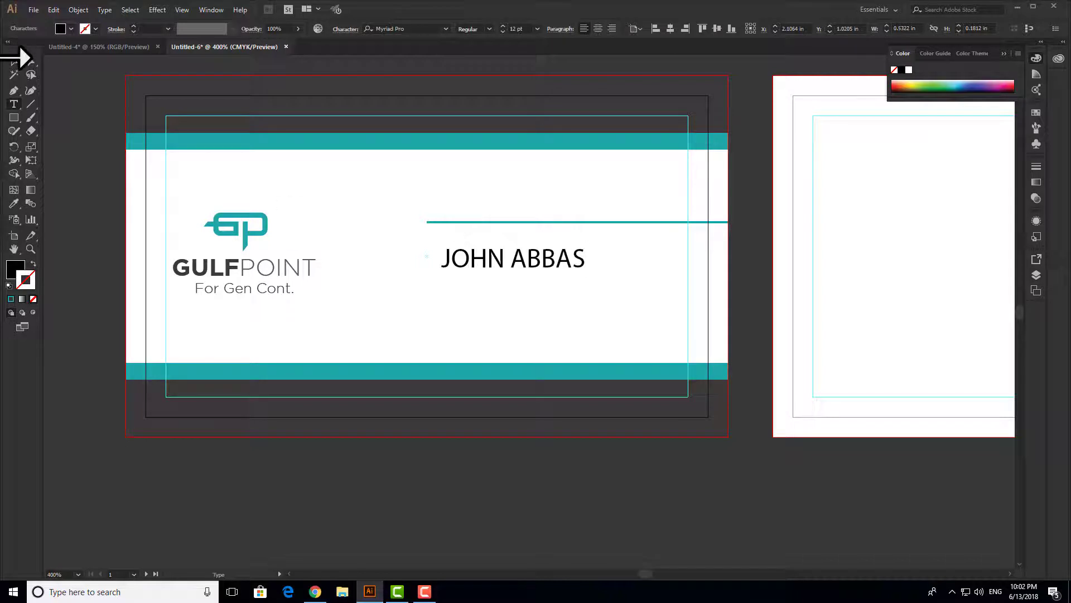
pyautogui.click(14, 61)
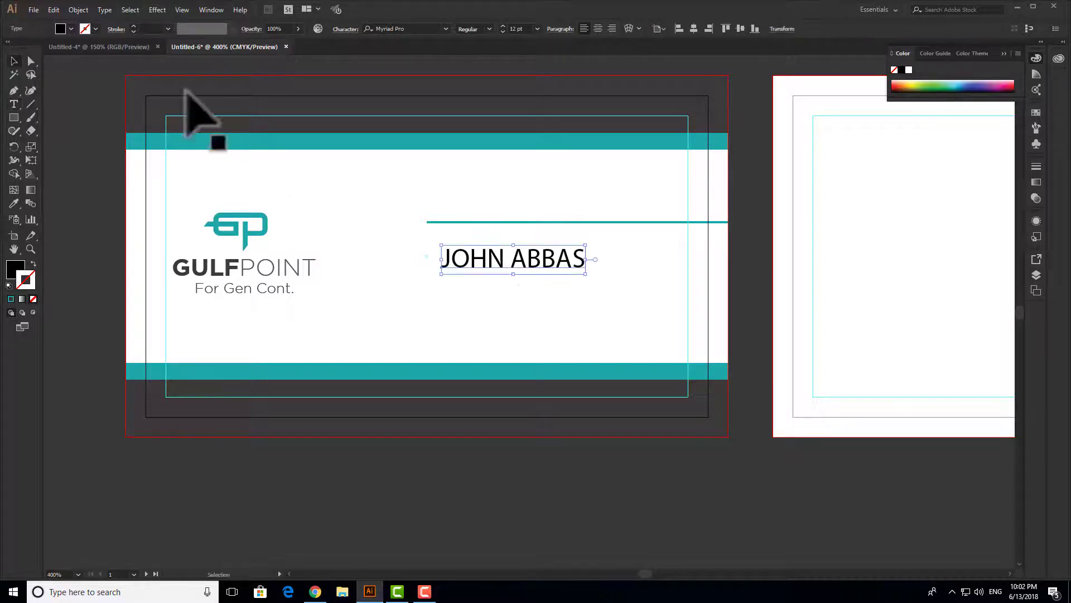
pyautogui.moveTo(541, 268); pyautogui.dragTo(534, 301)
# - Retype the copy as PROJECT MANAGER and set the name in Gotham Bold
pyautogui.scroll(2, 535, 301)
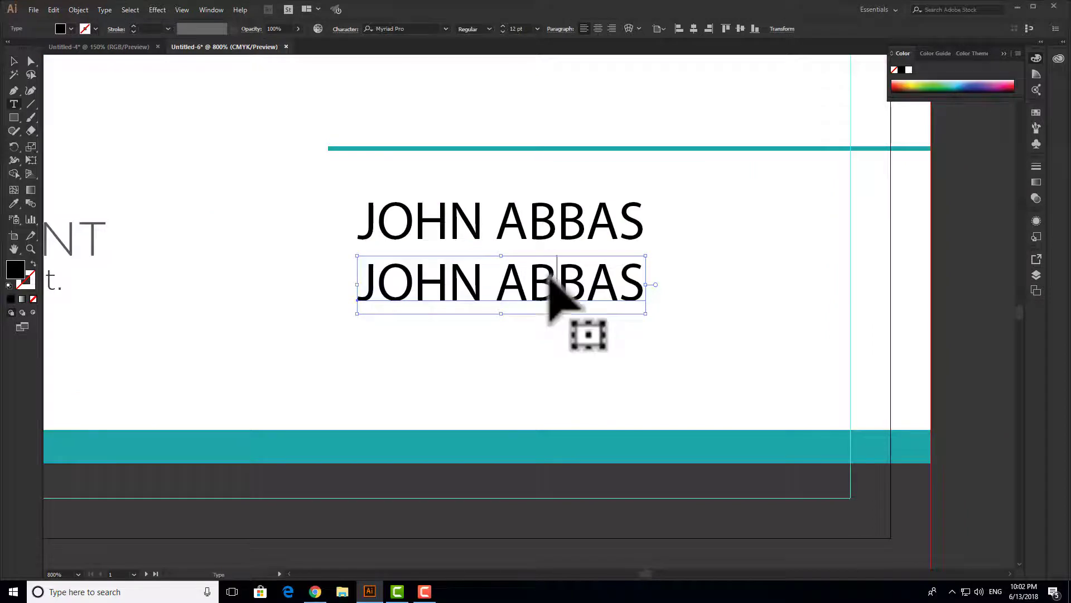
pyautogui.tripleClick(545, 259)
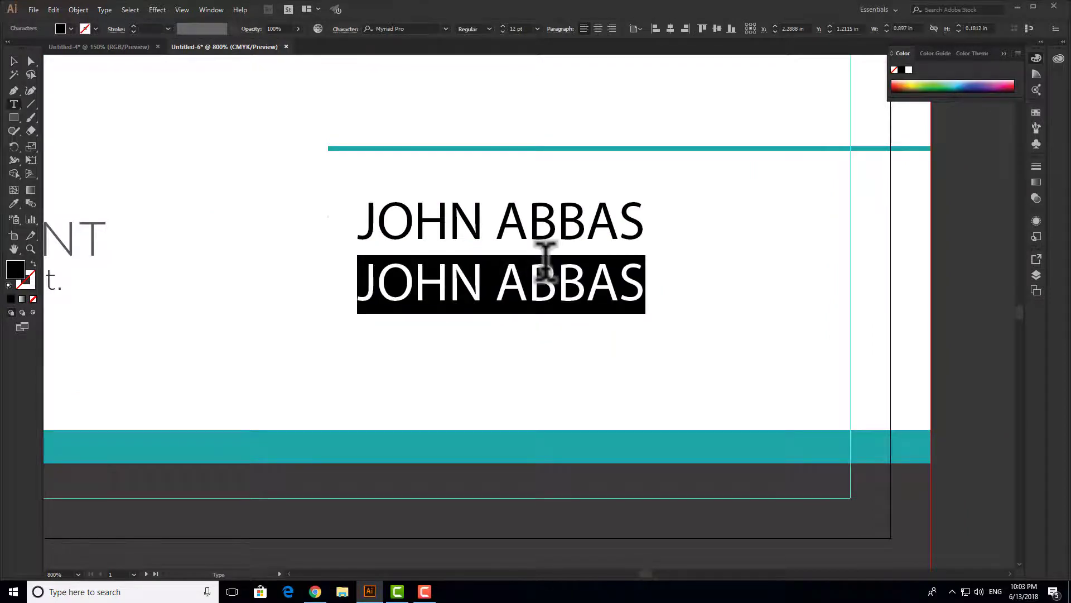
pyautogui.write('PROJECT MANAGER')
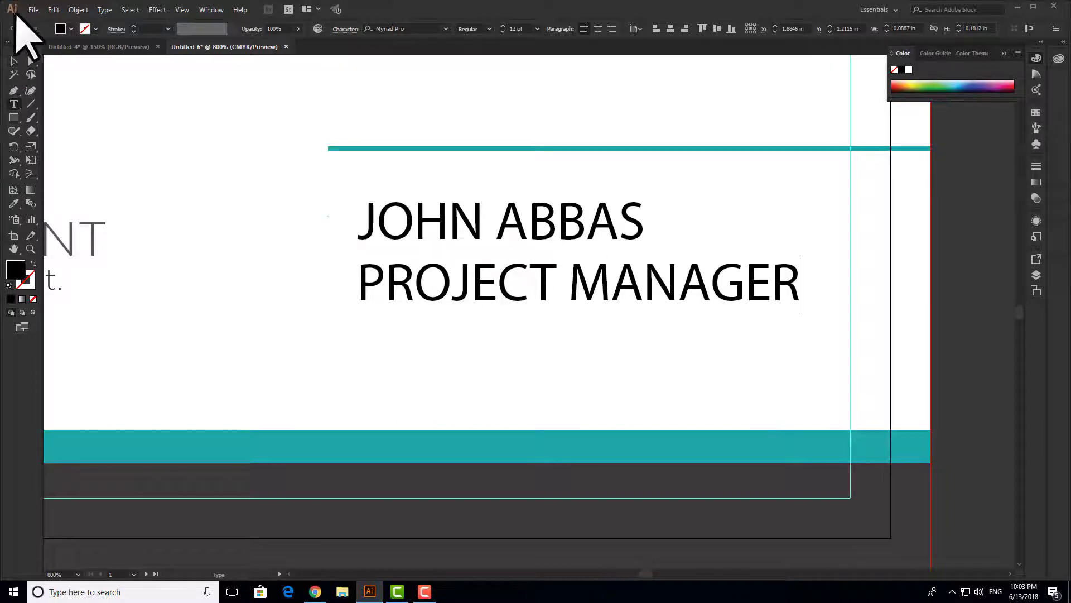
pyautogui.click(13, 61)
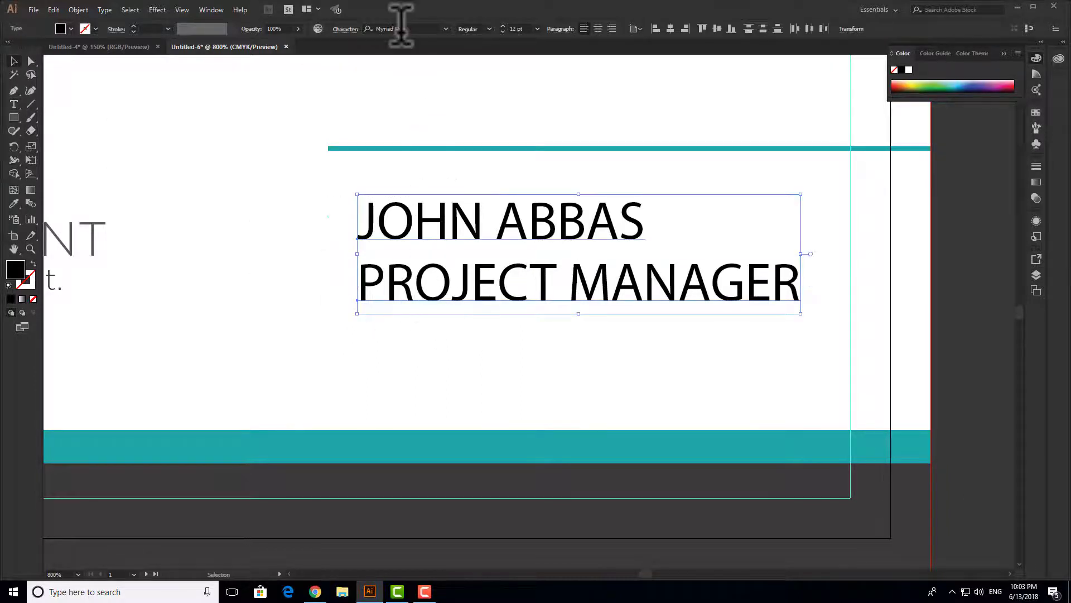
pyautogui.write('GOTH')
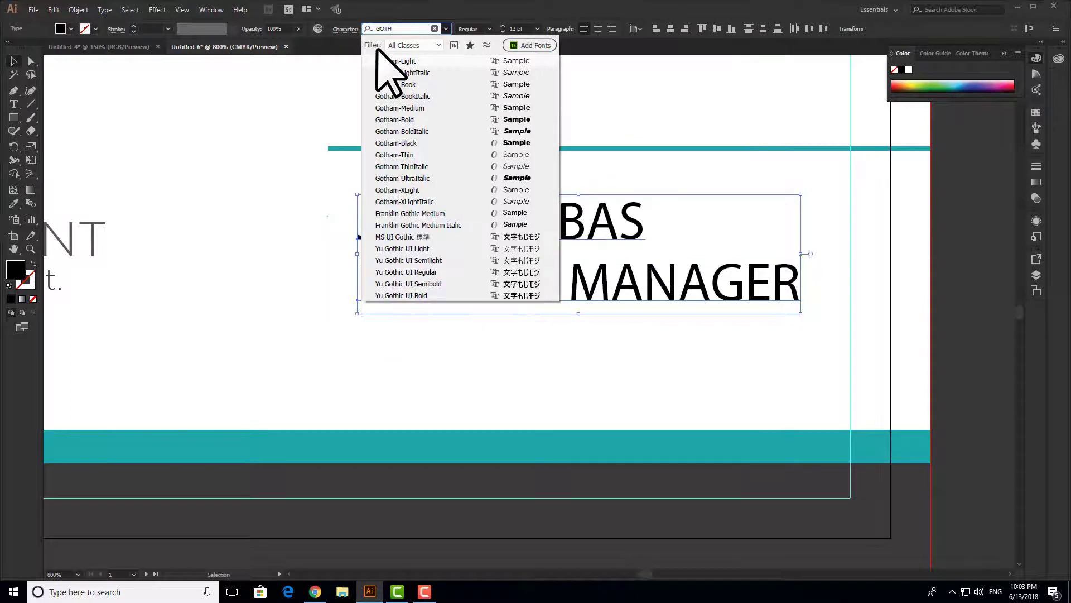
pyautogui.click(430, 119)
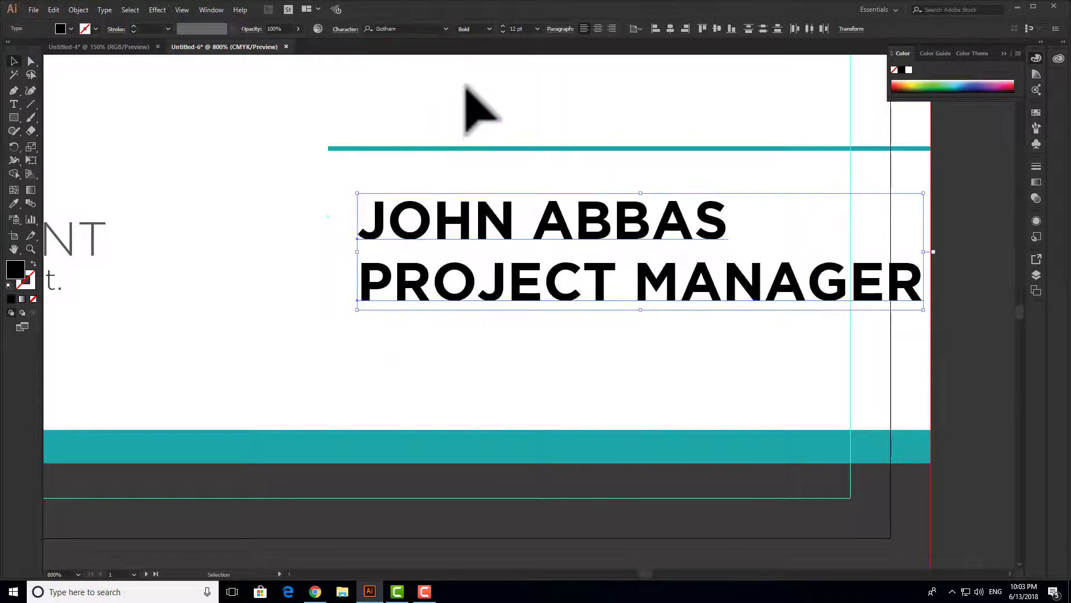
# - Set PROJECT MANAGER in Gotham Light and scale it down under the name
pyautogui.click(583, 282)
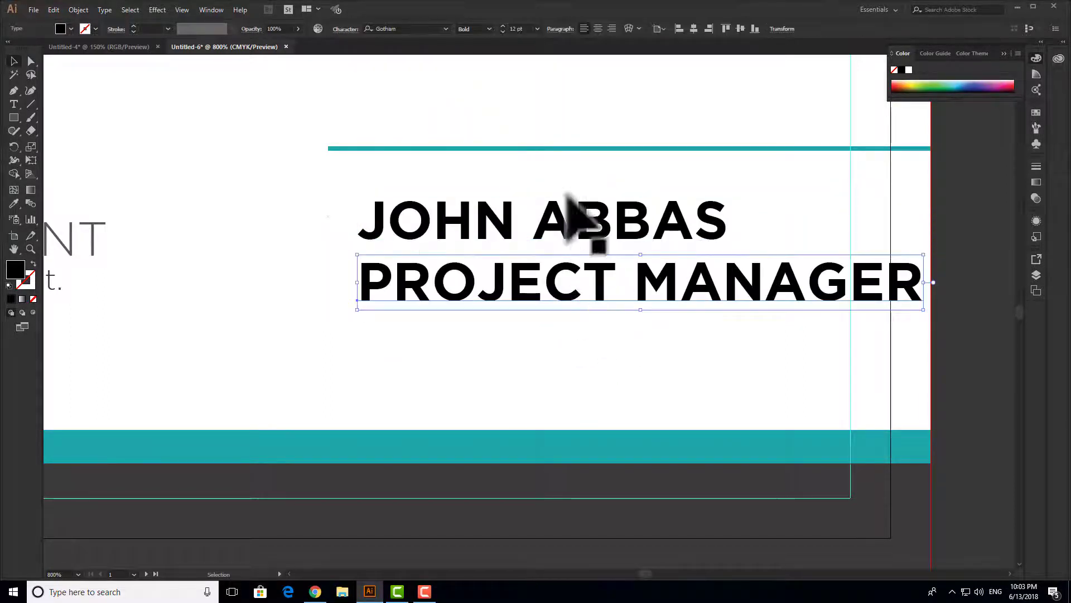
pyautogui.click(488, 29)
pyautogui.click(478, 41)
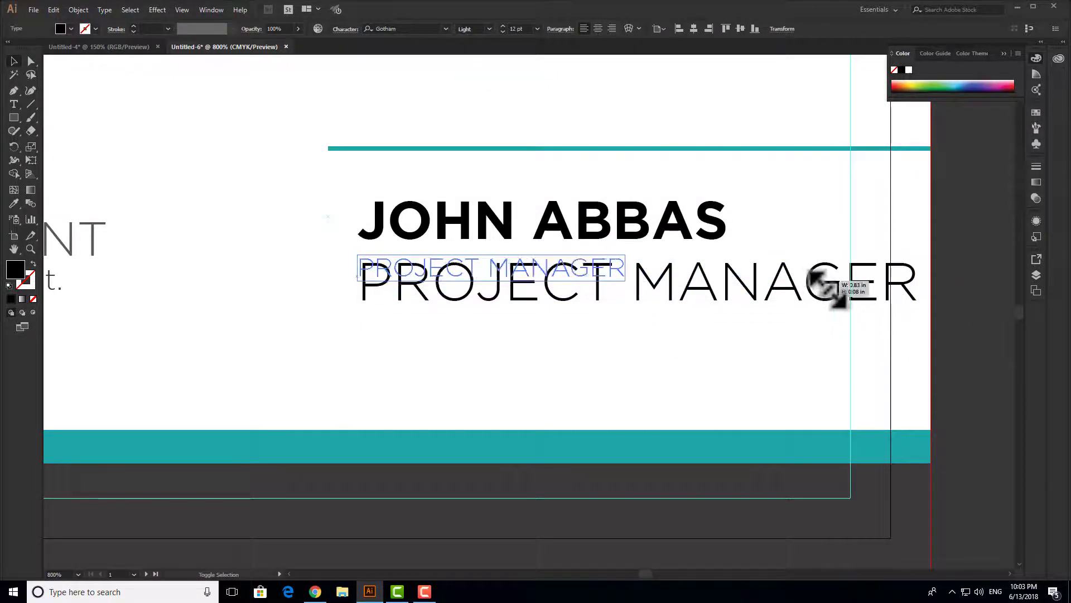
pyautogui.moveTo(924, 315); pyautogui.dragTo(848, 287)
pyautogui.scroll(-1, 753, 357)
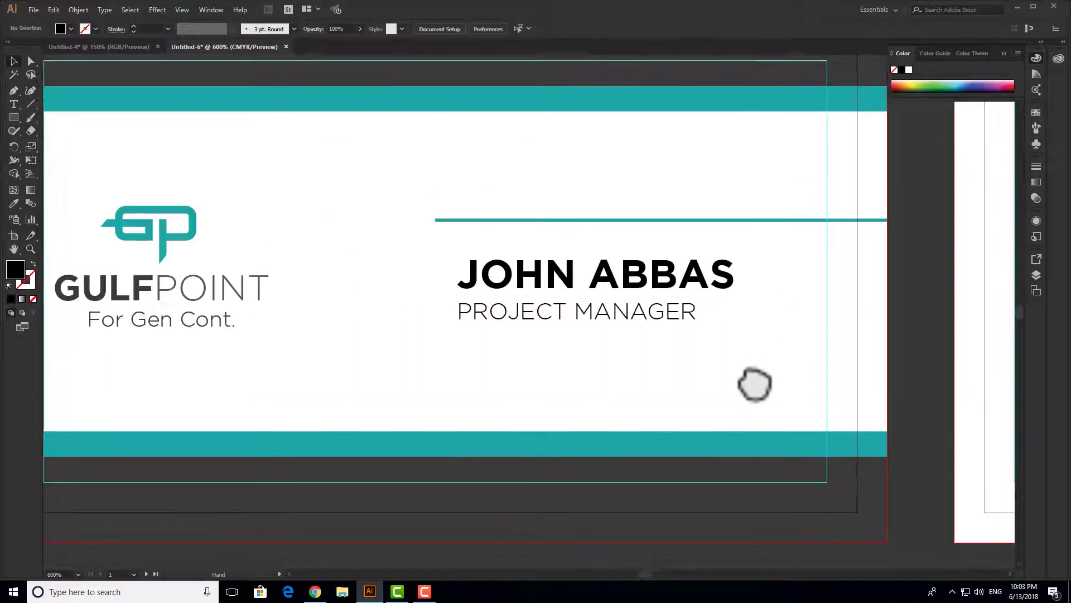
pyautogui.scroll(2, 754, 377)
# - Move the name and title block just above the teal line, aligned with it
pyautogui.keyDown('shift'); pyautogui.click(660, 313); pyautogui.keyUp('shift')
pyautogui.moveTo(660, 312); pyautogui.dragTo(646, 202)
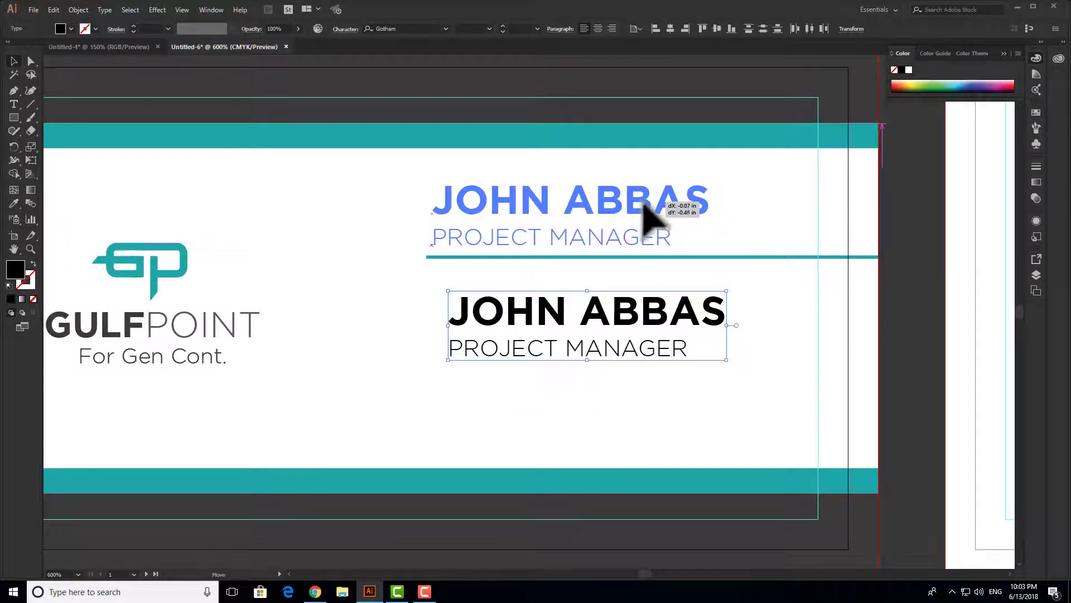
pyautogui.moveTo(645, 202); pyautogui.dragTo(639, 203)
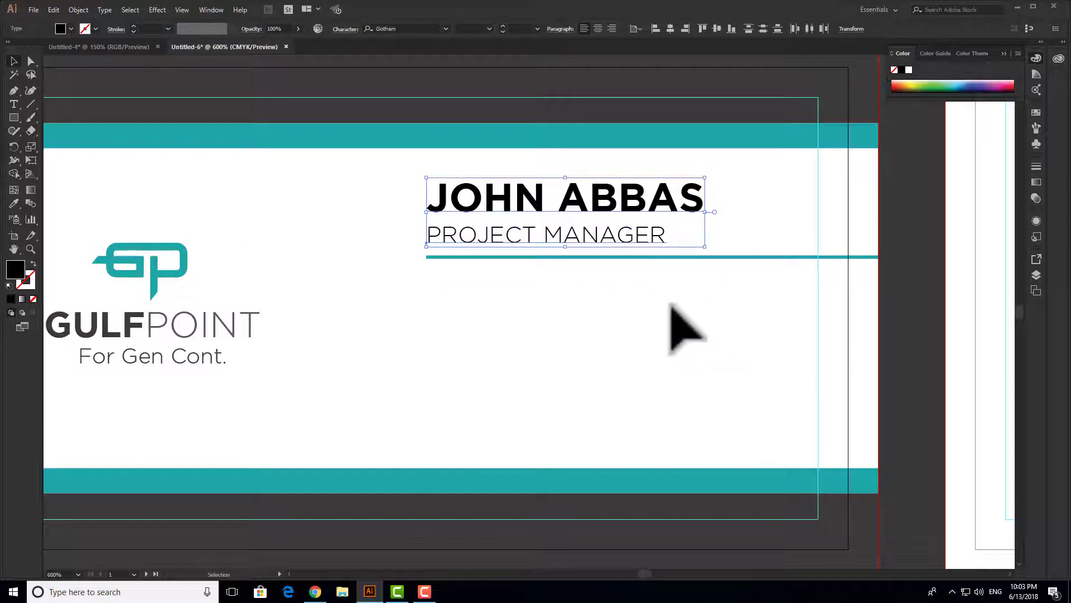
pyautogui.click(671, 308)
pyautogui.moveTo(633, 242); pyautogui.dragTo(632, 238)
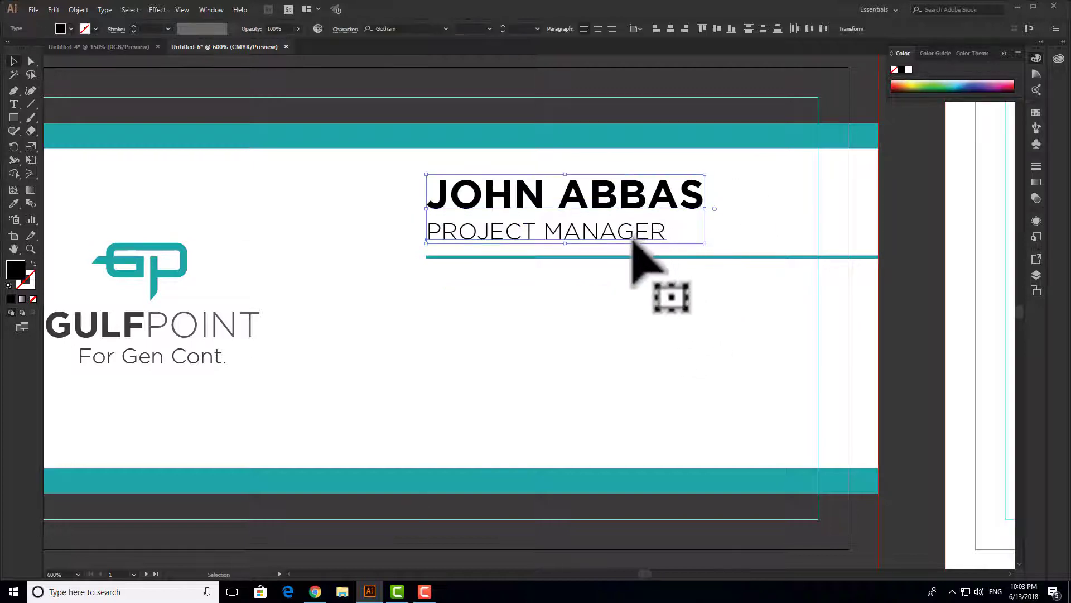
pyautogui.click(638, 311)
pyautogui.scroll(-1, 625, 292)
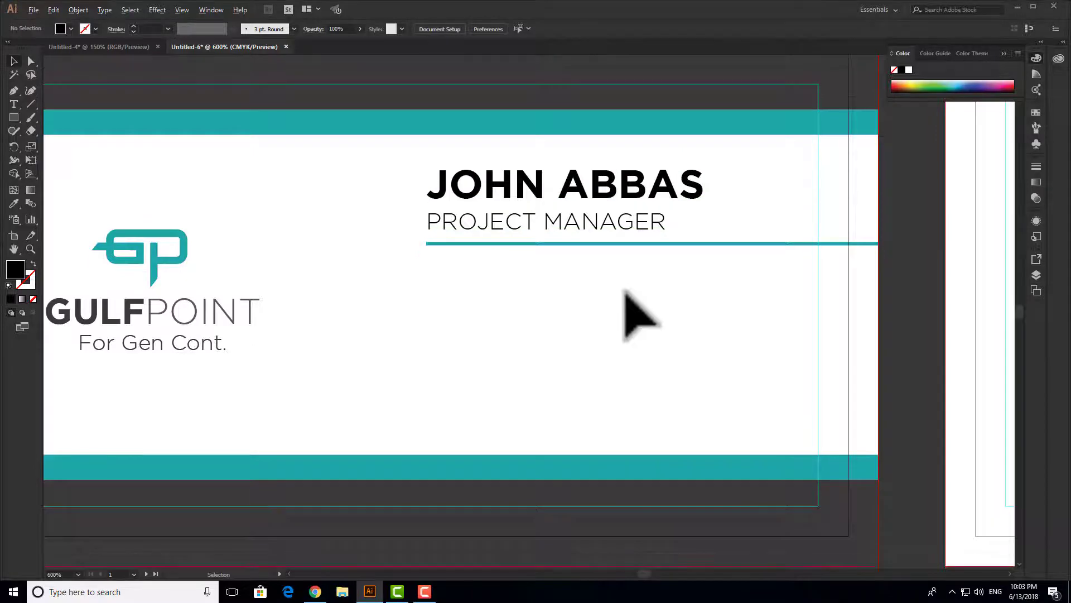
pyautogui.moveTo(639, 315); pyautogui.dragTo(656, 316)
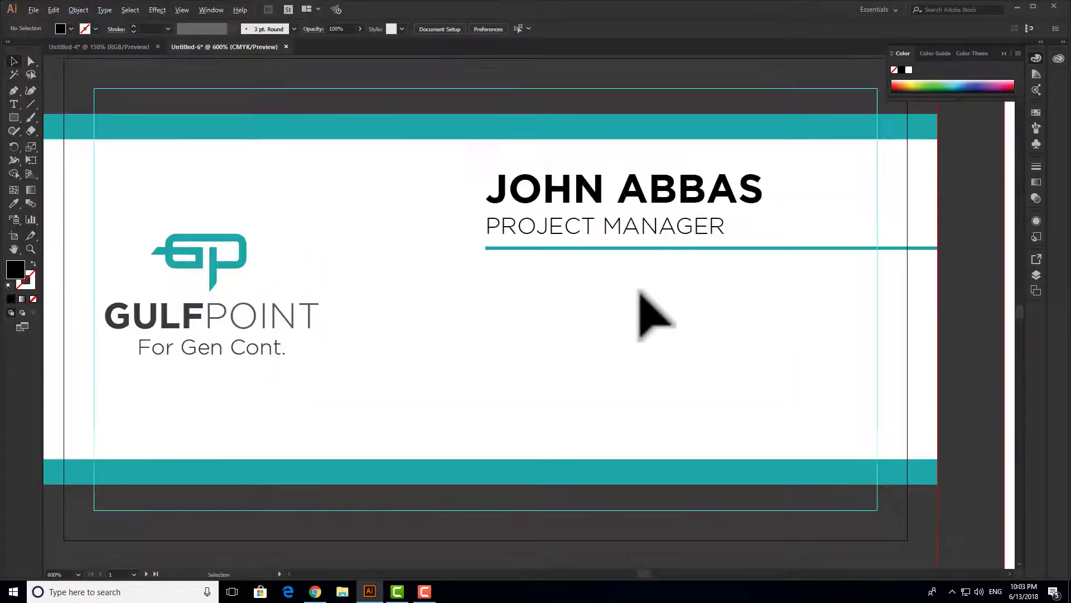
# - Bring the contact text block from Untitled-4 onto the card, shrunk and placed right of the logo
pyautogui.click(99, 46)
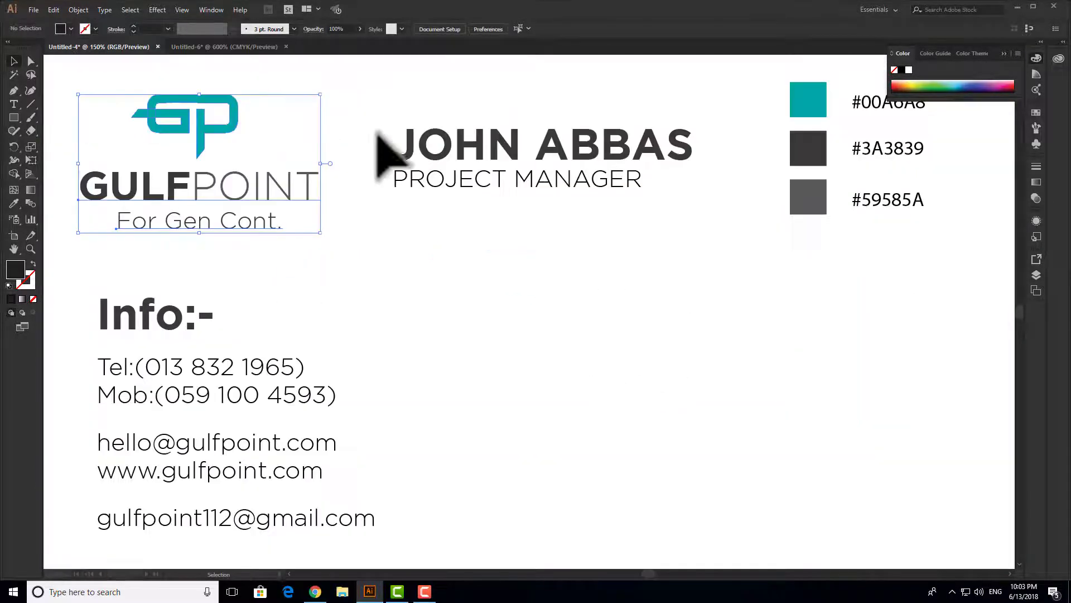
pyautogui.moveTo(368, 362); pyautogui.dragTo(227, 555)
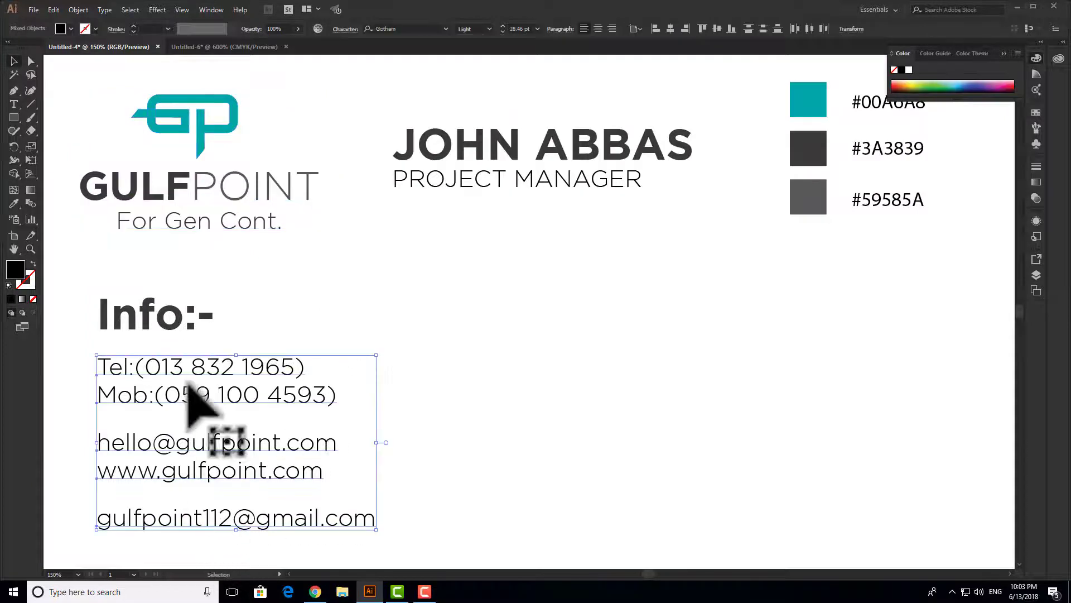
pyautogui.moveTo(215, 371)
pyautogui.mouseDown()
pyautogui.moveTo(258, 120)
pyautogui.moveTo(647, 371)
pyautogui.mouseUp()
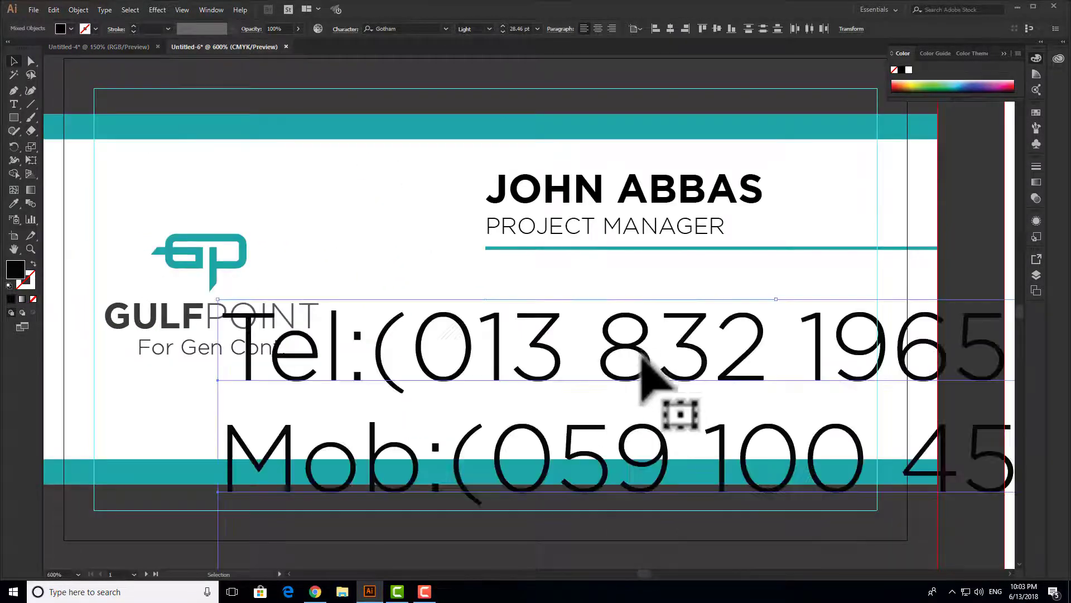
pyautogui.scroll(-3, 644, 365)
pyautogui.scroll(-1, 650, 371)
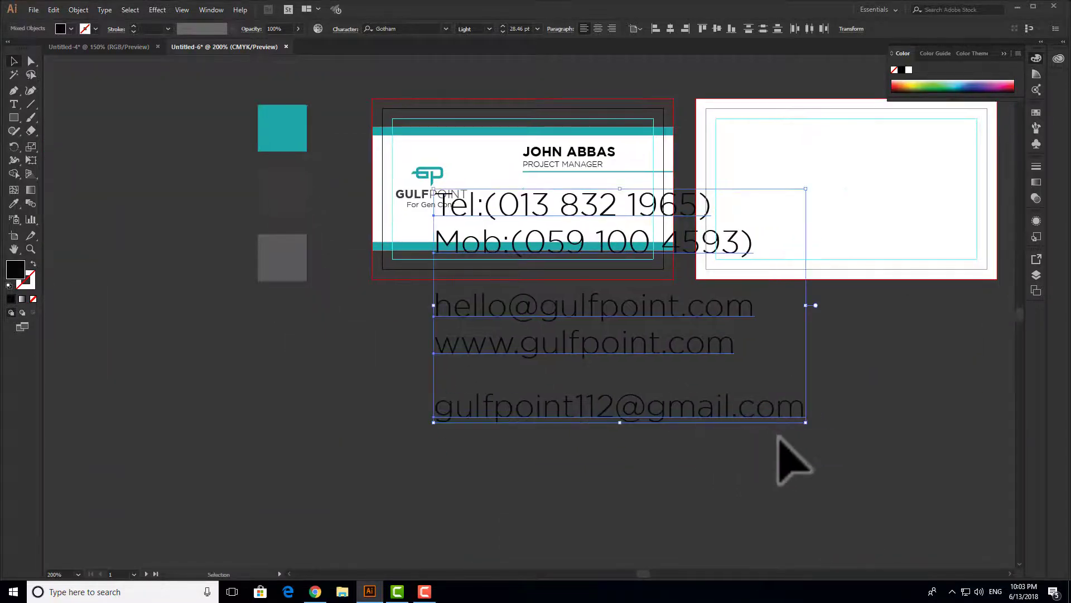
pyautogui.moveTo(806, 419); pyautogui.dragTo(479, 220)
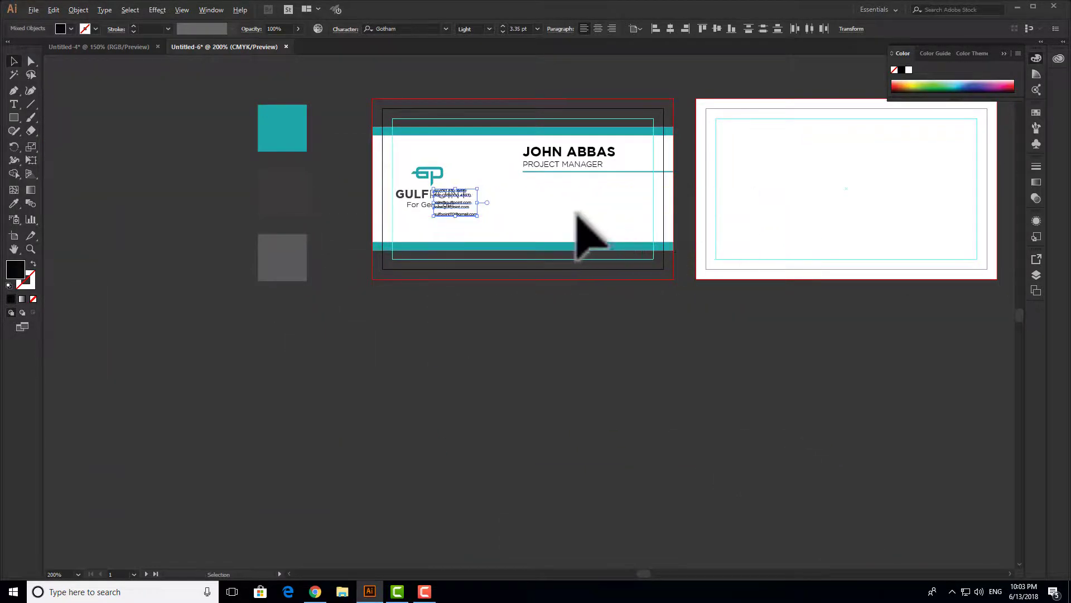
pyautogui.scroll(2, 586, 230)
pyautogui.moveTo(370, 210)
pyautogui.mouseDown()
pyautogui.moveTo(605, 215)
pyautogui.moveTo(725, 383)
pyautogui.mouseUp()
pyautogui.scroll(3, 619, 223)
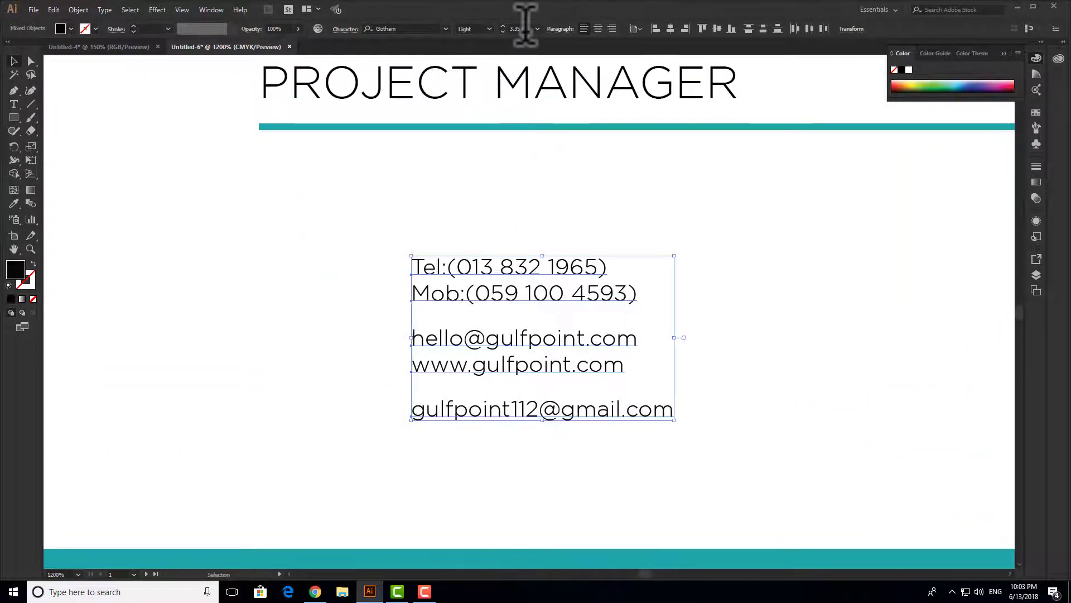
# - Try an 8 pt font size on the contact text, then undo it
pyautogui.click(536, 29)
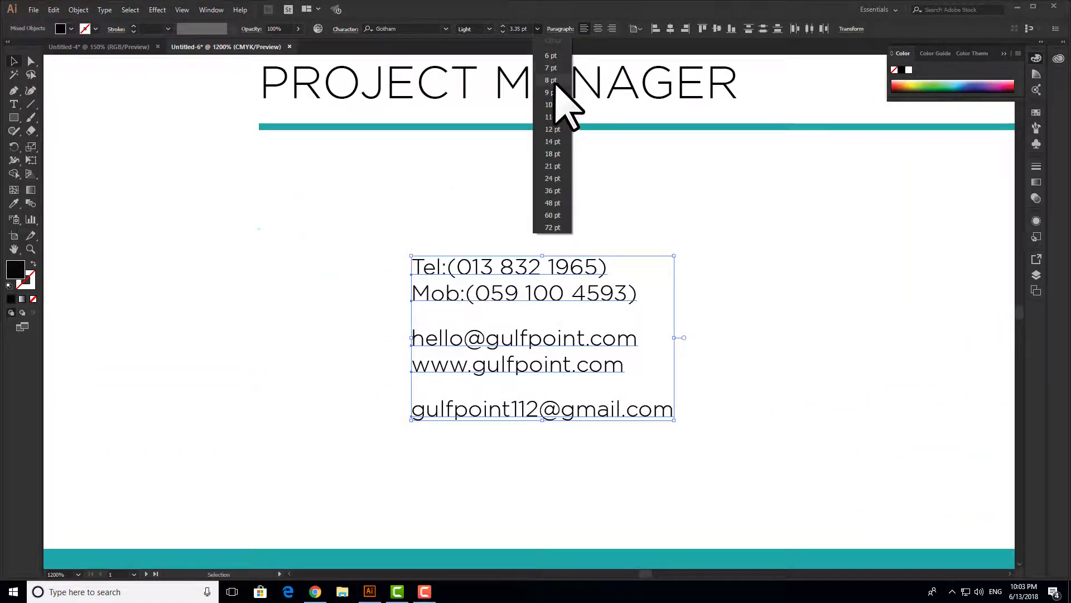
pyautogui.click(551, 79)
pyautogui.hotkey('ctrl', 'z')
pyautogui.hotkey('ctrl', '-')
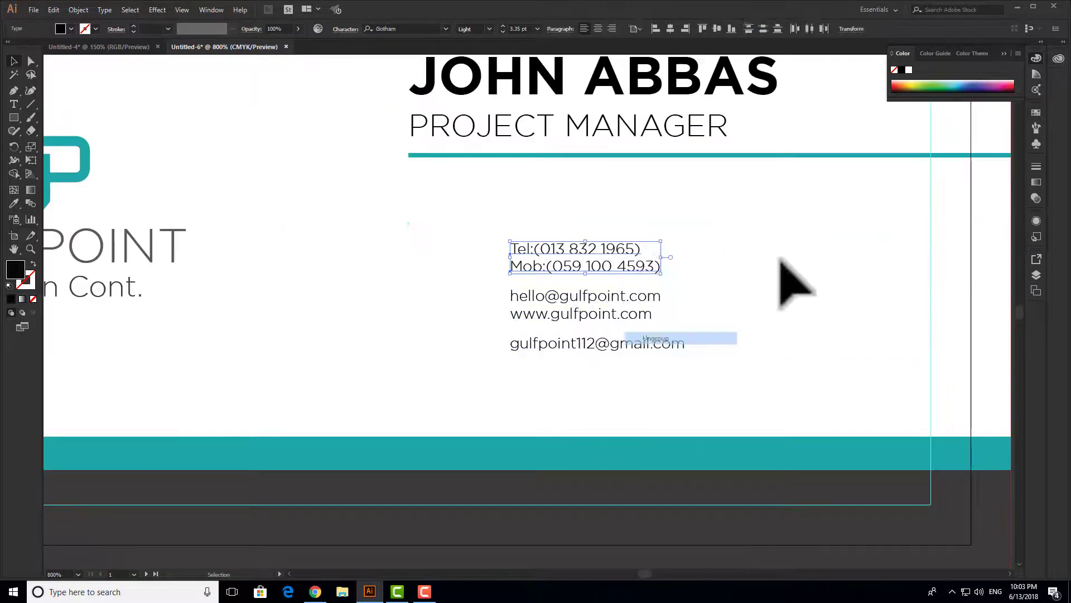
pyautogui.doubleClick(603, 248)
pyautogui.press('Escape')
pyautogui.hotkey('ctrl', 'shift', 'z')
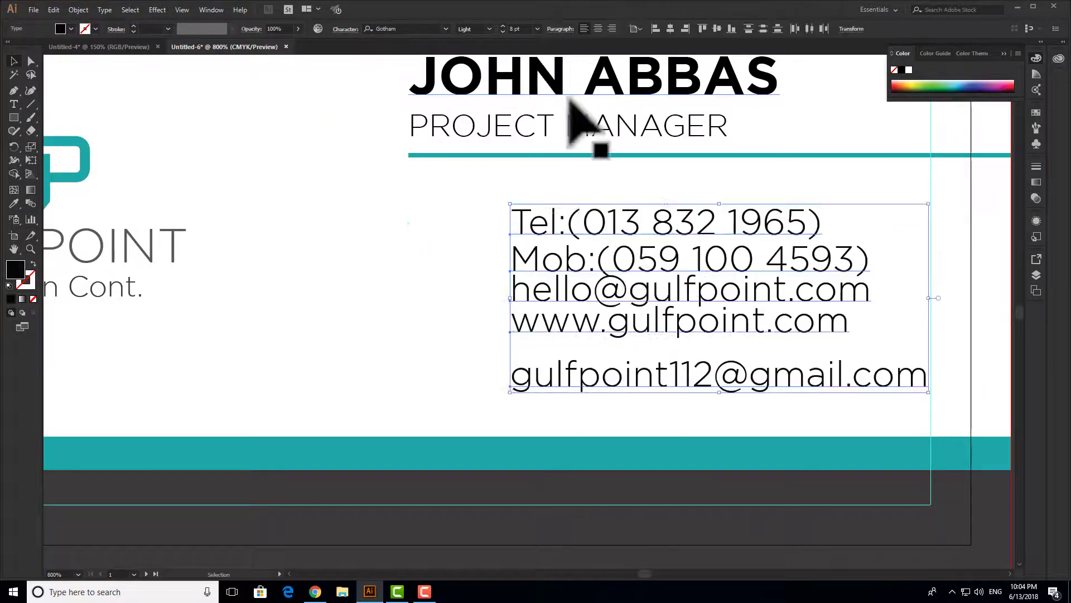
# - Align the phone and e-mail lines to the title's left edge
pyautogui.moveTo(664, 387); pyautogui.dragTo(654, 400)
pyautogui.click(694, 323)
pyautogui.moveTo(687, 204); pyautogui.dragTo(593, 203)
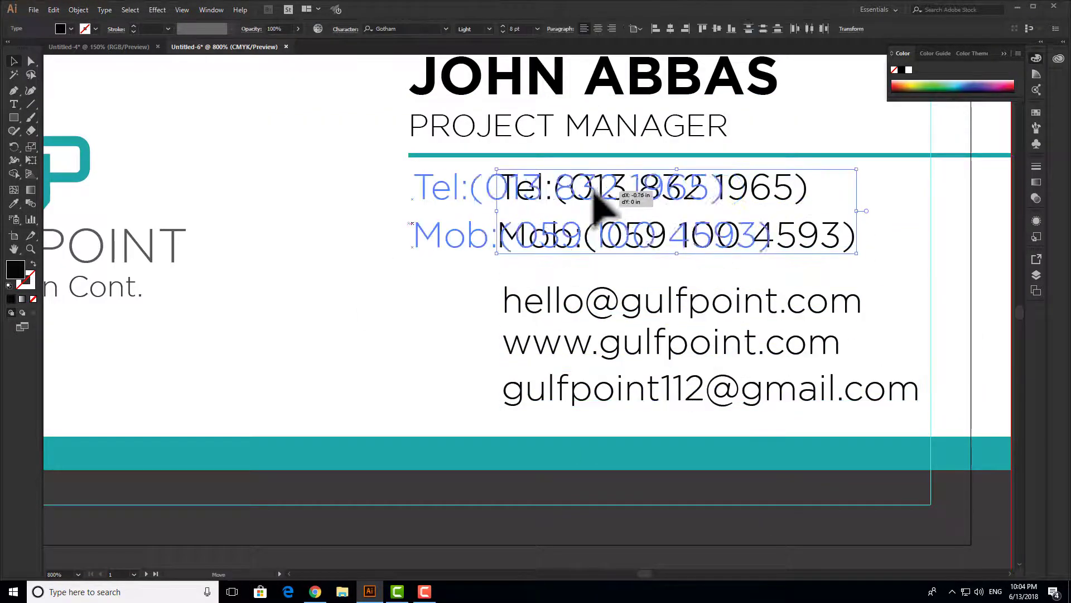
pyautogui.moveTo(692, 312); pyautogui.dragTo(598, 313)
pyautogui.moveTo(673, 406)
pyautogui.mouseDown()
pyautogui.moveTo(580, 413)
pyautogui.moveTo(575, 403)
pyautogui.mouseUp()
pyautogui.scroll(-1, 664, 314)
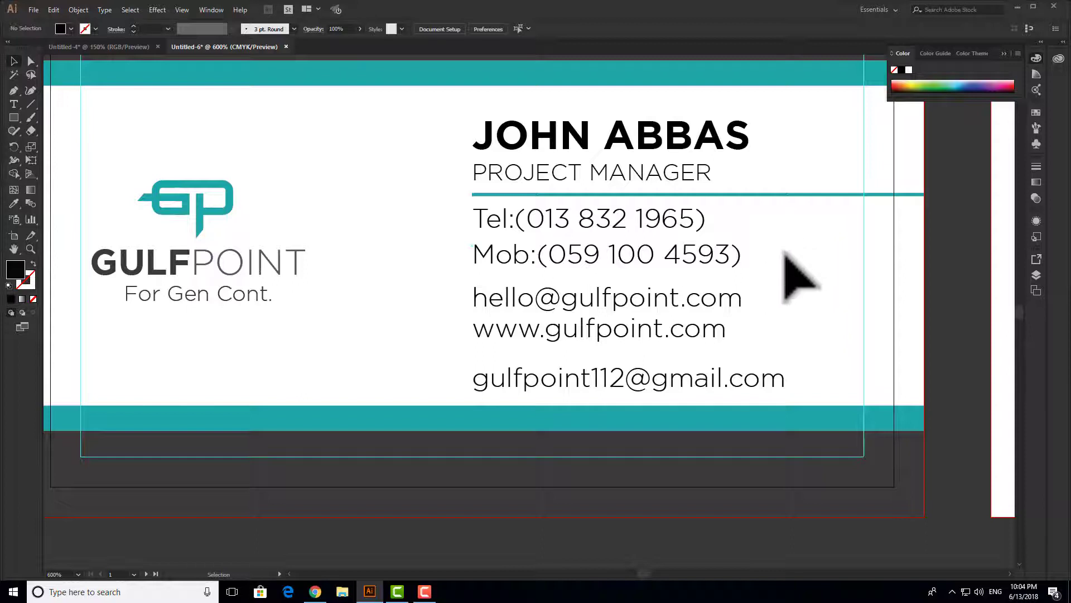
# - Reduce the font size of the phone, e-mail and website lines and tighten their spacing
pyautogui.click(693, 227)
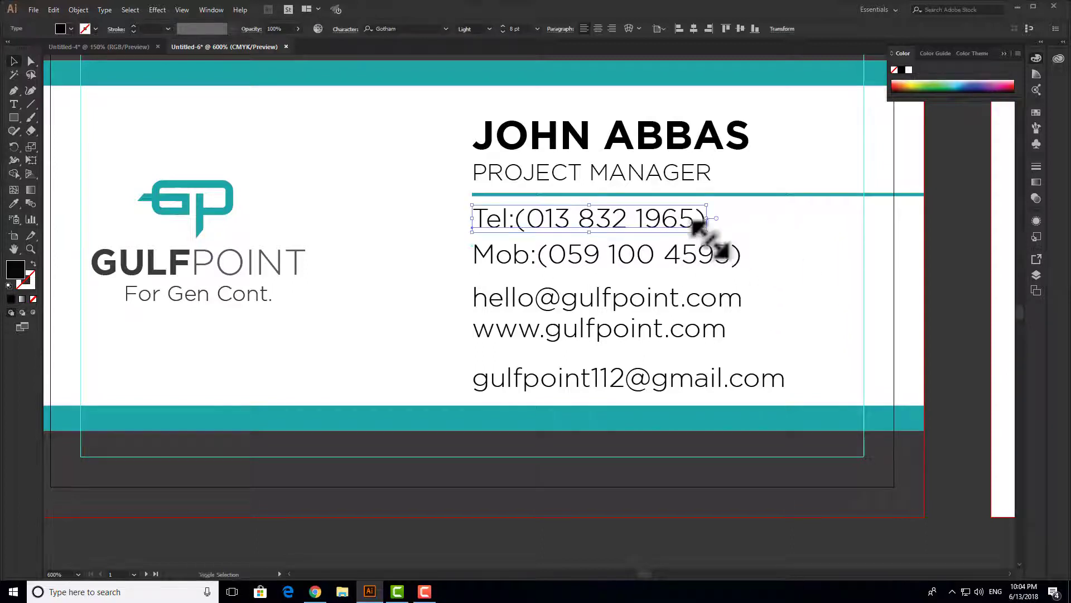
pyautogui.hotkey('ctrl', 'shift', ',')
pyautogui.moveTo(614, 255); pyautogui.dragTo(614, 244)
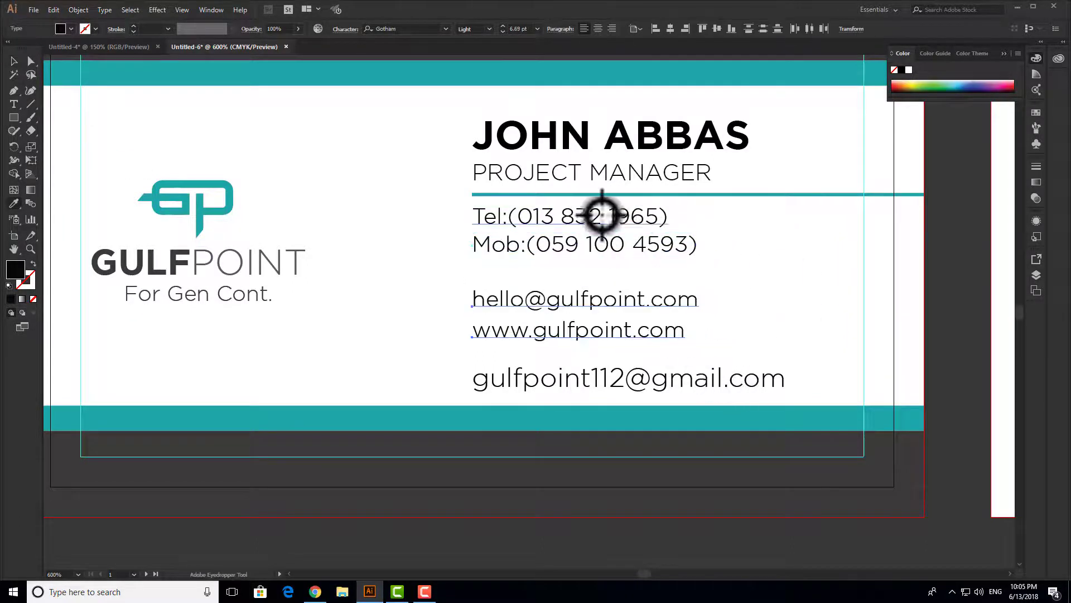
pyautogui.click(513, 331)
pyautogui.hotkey('ctrl', 'shift', ',')
pyautogui.moveTo(662, 396); pyautogui.dragTo(663, 375)
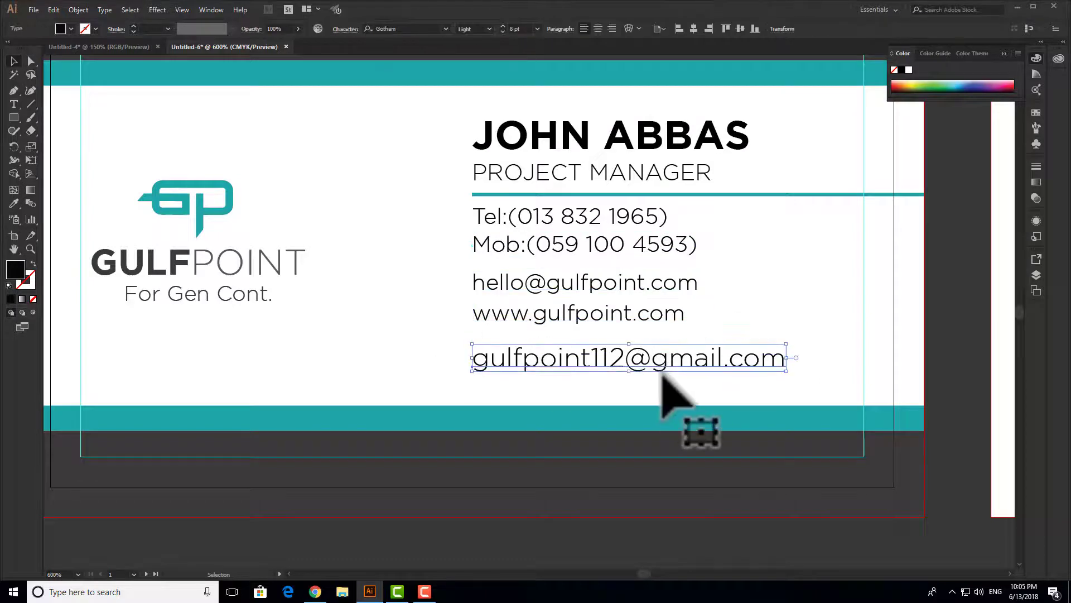
pyautogui.hotkey('ctrl', 'z')
pyautogui.click(443, 277)
pyautogui.moveTo(442, 278); pyautogui.dragTo(481, 305)
pyautogui.scroll(-1, 481, 306)
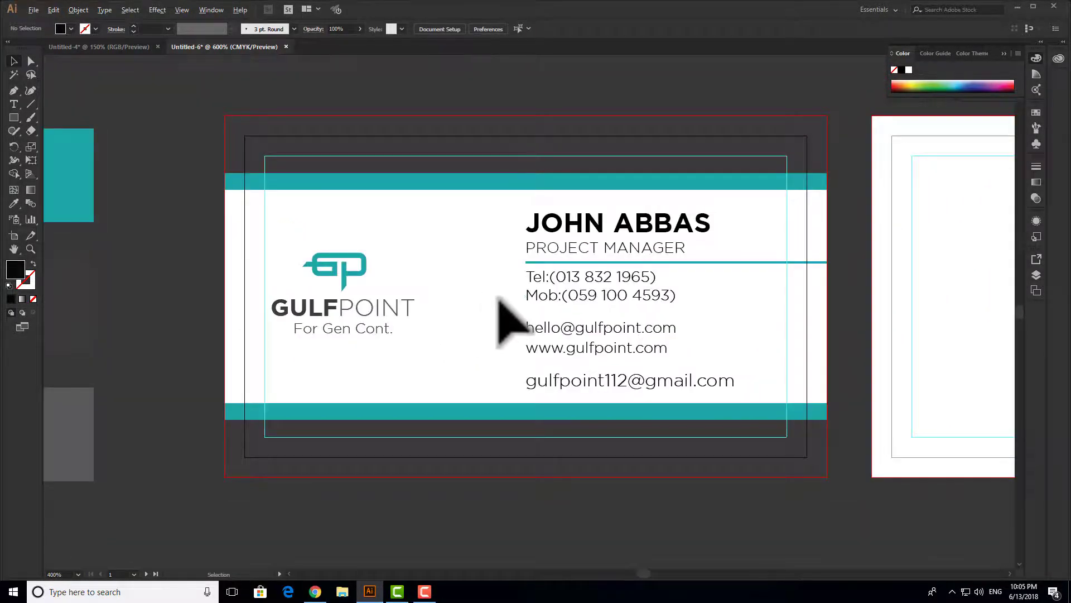
# - Draw a vertical divider between logo and contact lines and colour it teal with the Eyedropper
pyautogui.scroll(1, 498, 299)
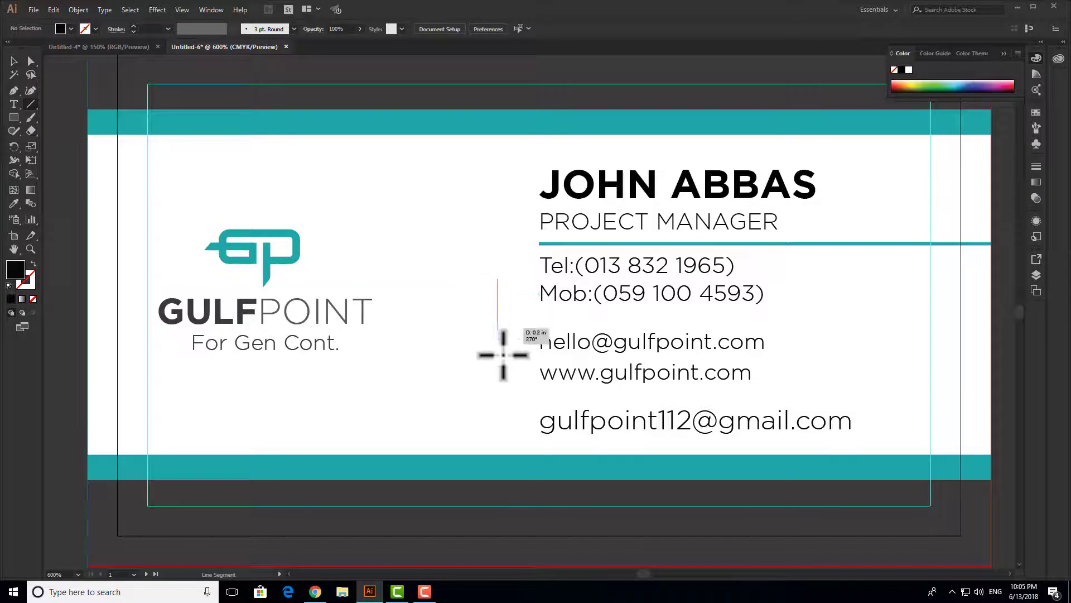
pyautogui.moveTo(503, 398); pyautogui.dragTo(503, 399)
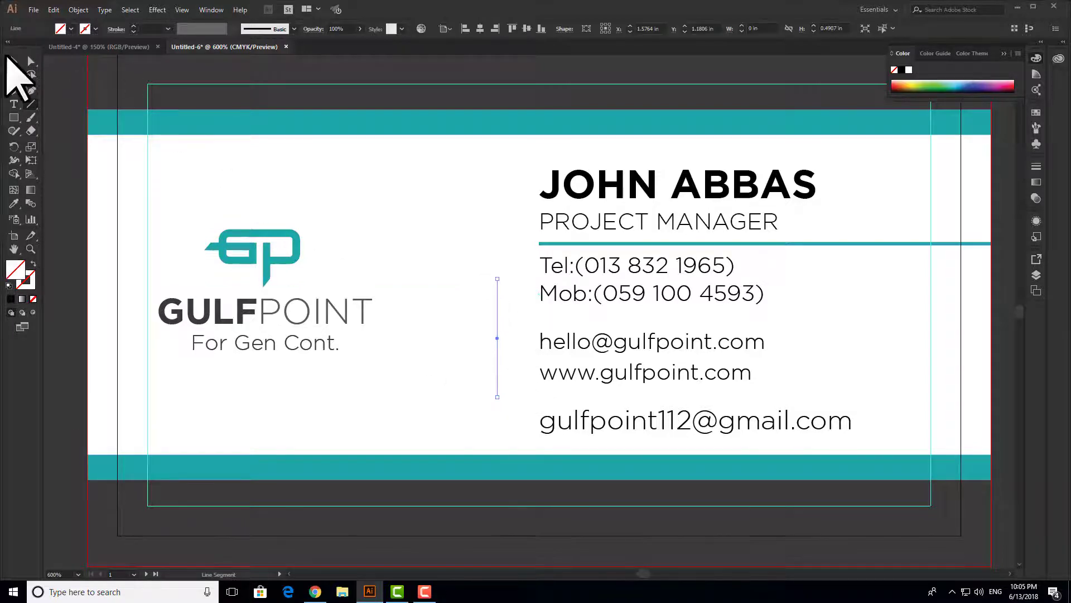
pyautogui.click(14, 61)
pyautogui.click(10, 299)
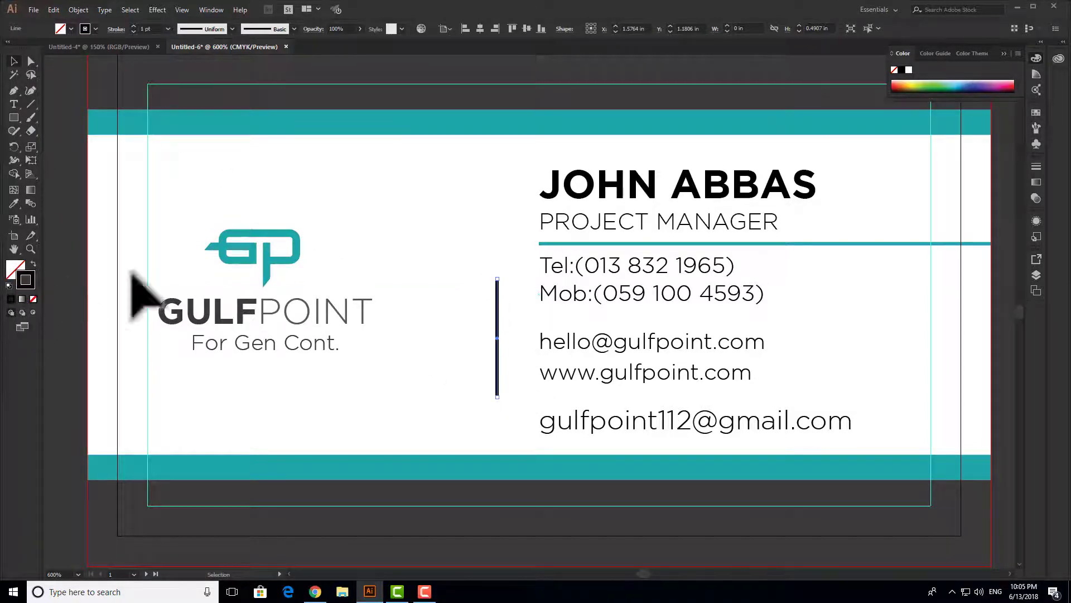
pyautogui.press('i')
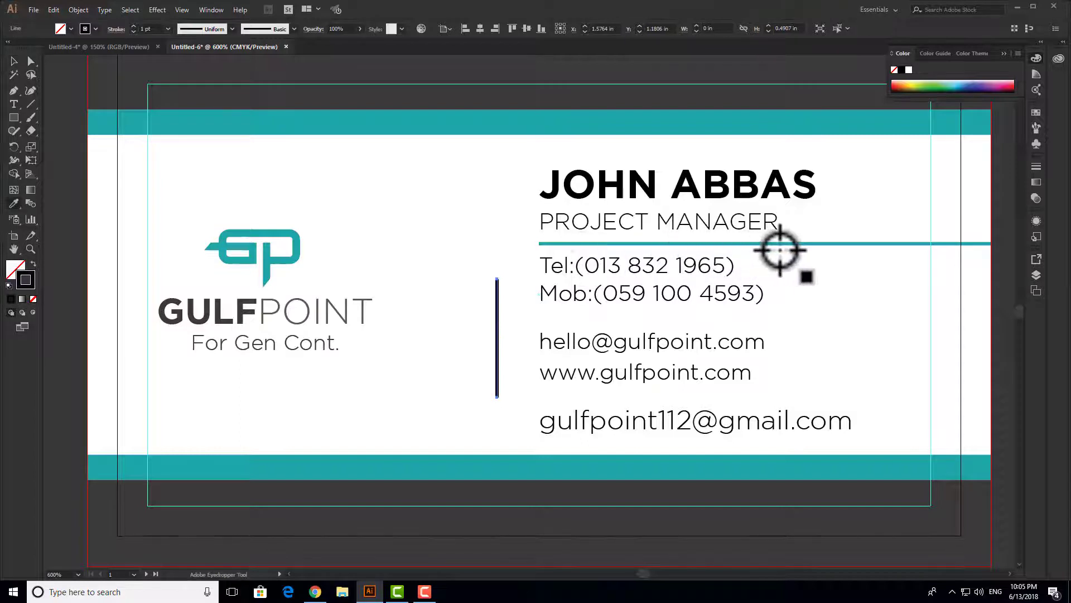
pyautogui.click(791, 244)
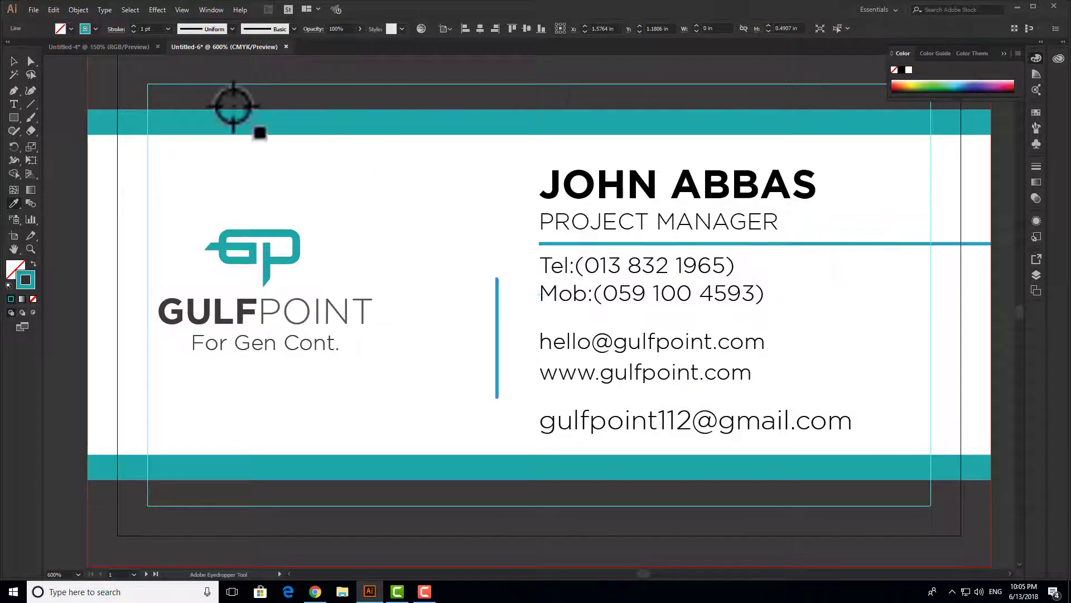
# - Move the divider closer to the contact details and set its stroke to 0.75 pt
pyautogui.click(11, 62)
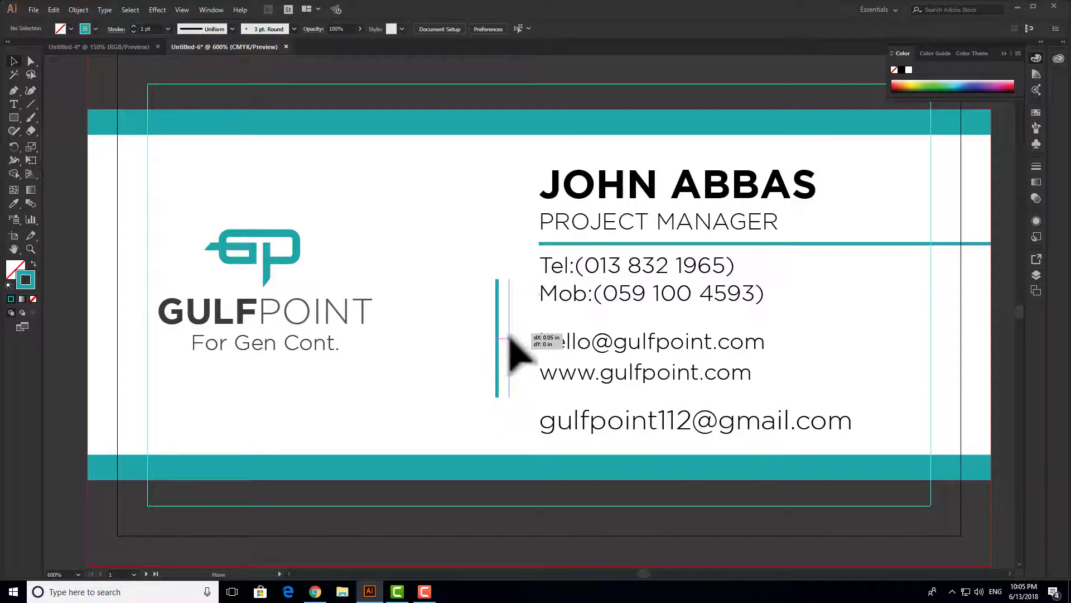
pyautogui.moveTo(509, 335); pyautogui.dragTo(510, 335)
pyautogui.press('Right')
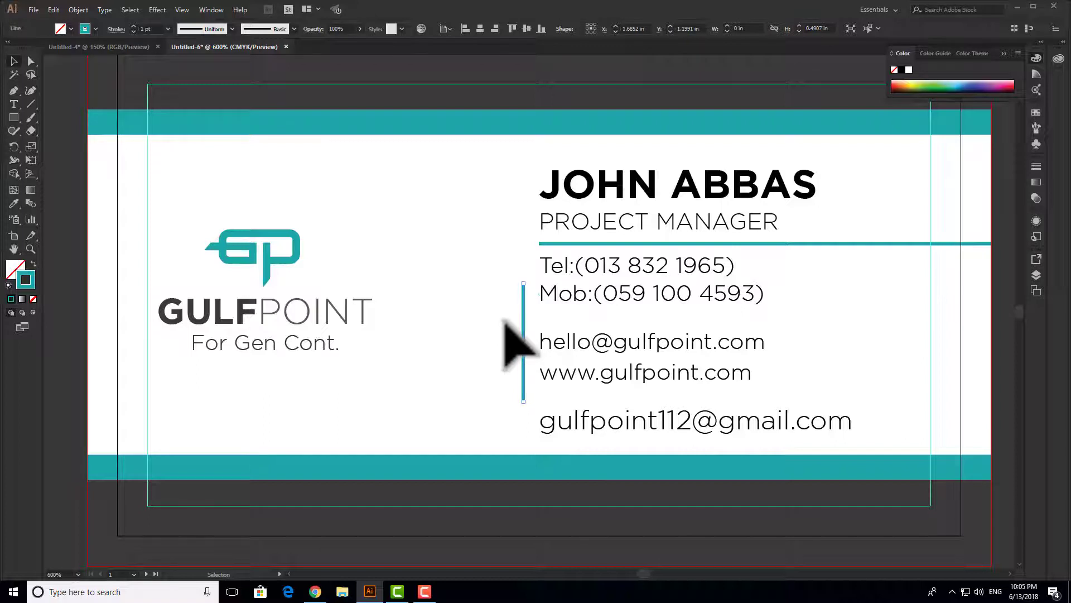
pyautogui.click(168, 28)
pyautogui.click(186, 64)
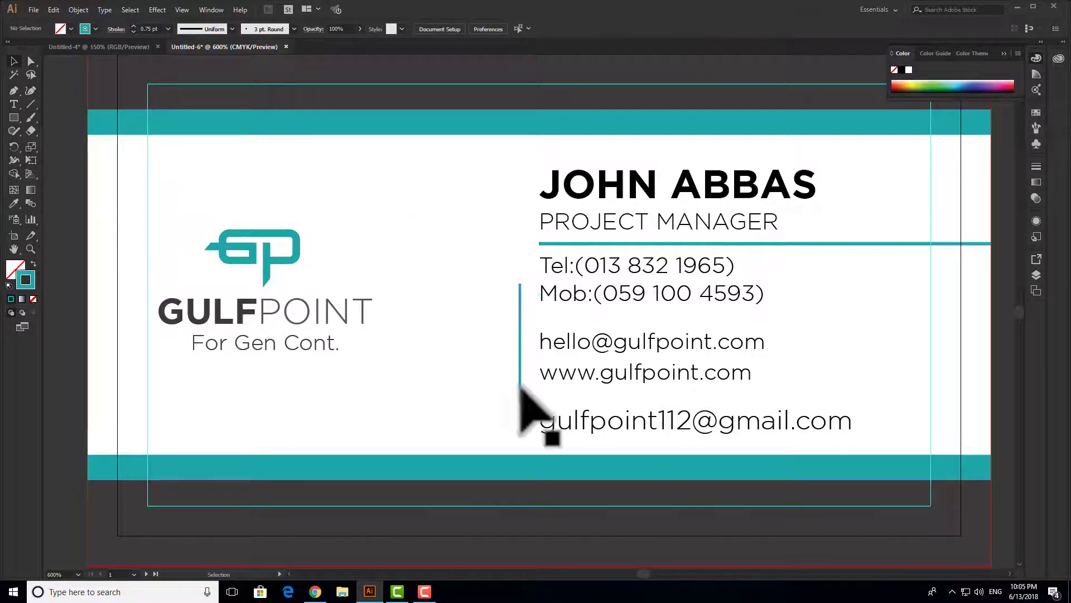
pyautogui.moveTo(469, 326); pyautogui.dragTo(515, 371)
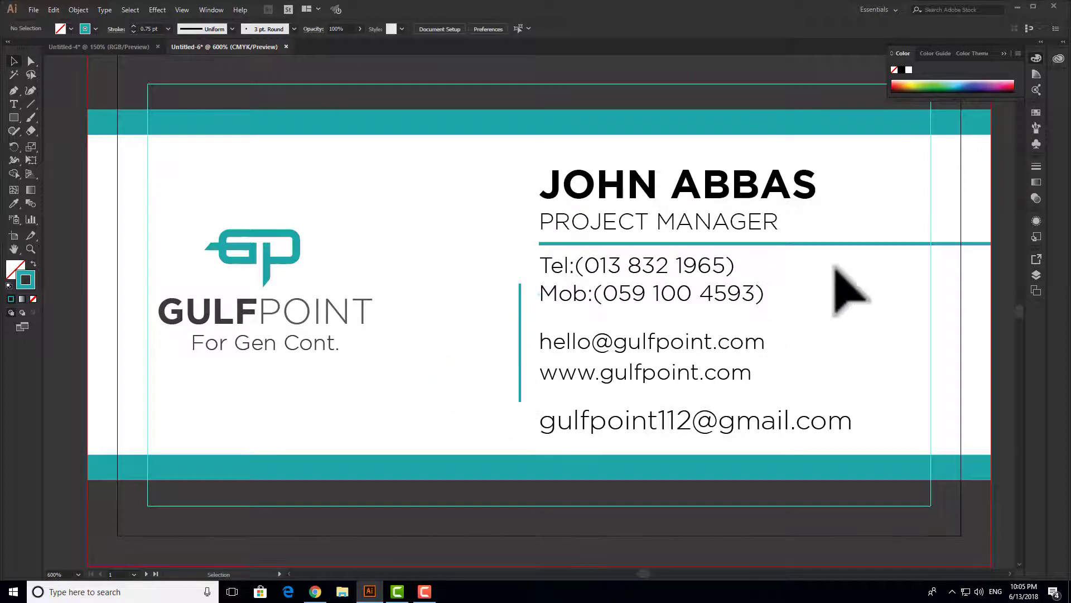
# - Thin the top band by dragging its inner edge up toward the card edge
pyautogui.scroll(-1, 915, 291)
pyautogui.moveTo(909, 292); pyautogui.dragTo(621, 258)
pyautogui.moveTo(708, 252)
pyautogui.mouseDown()
pyautogui.moveTo(416, 279)
pyautogui.moveTo(305, 274)
pyautogui.mouseUp()
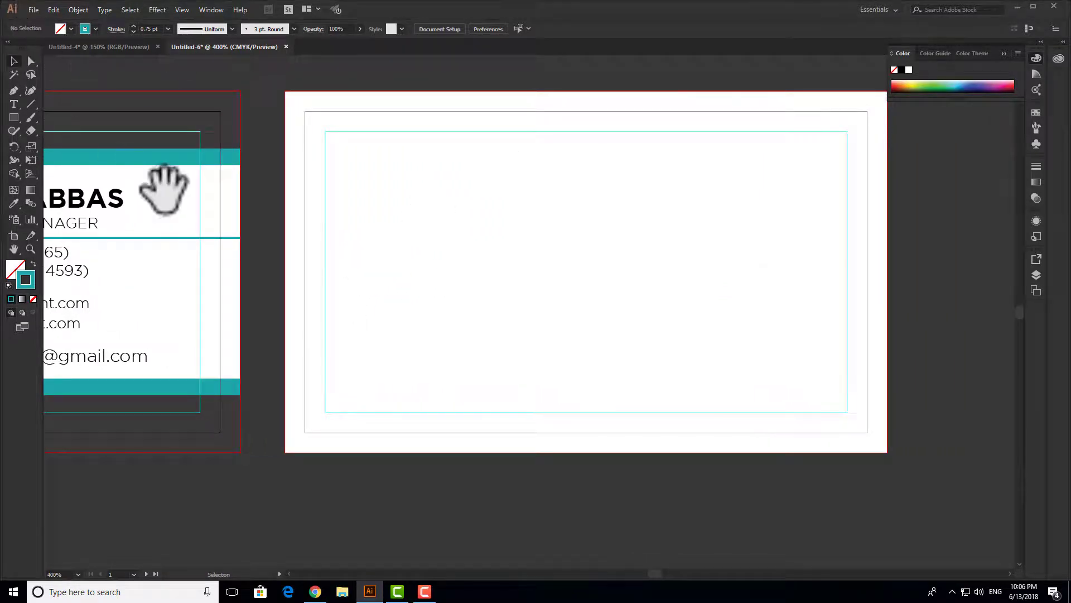
pyautogui.moveTo(163, 186); pyautogui.dragTo(579, 268)
pyautogui.click(507, 230)
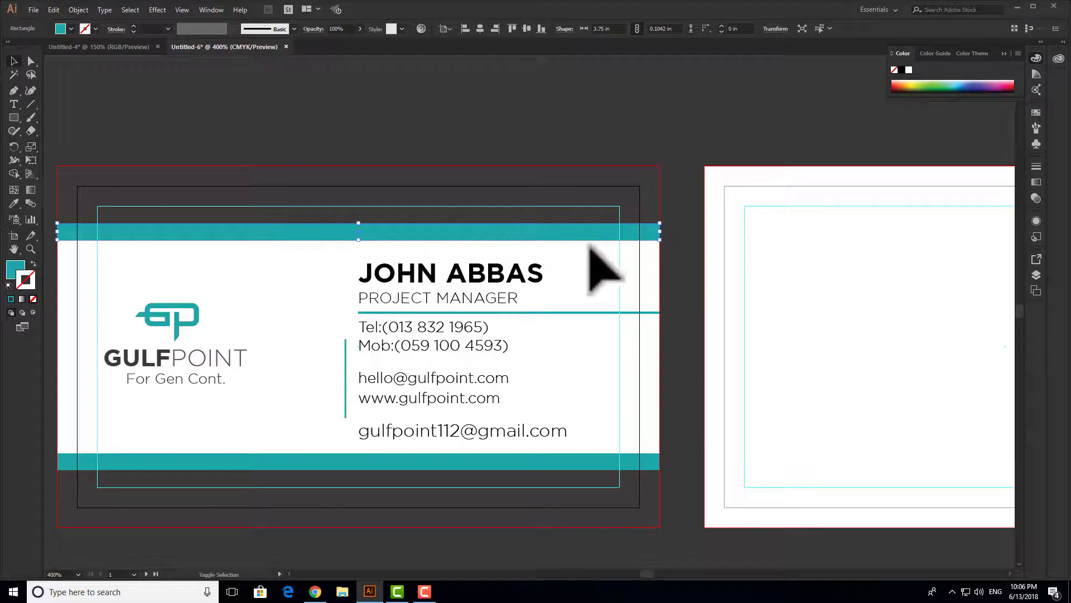
pyautogui.keyDown('shift'); pyautogui.click(586, 210); pyautogui.keyUp('shift')
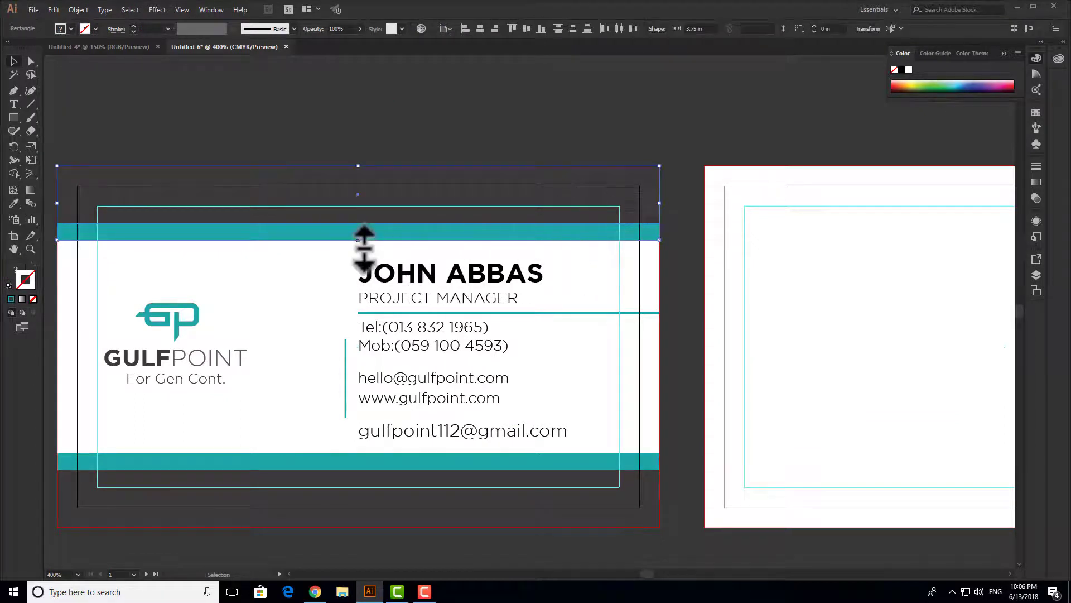
pyautogui.moveTo(364, 247); pyautogui.dragTo(366, 218)
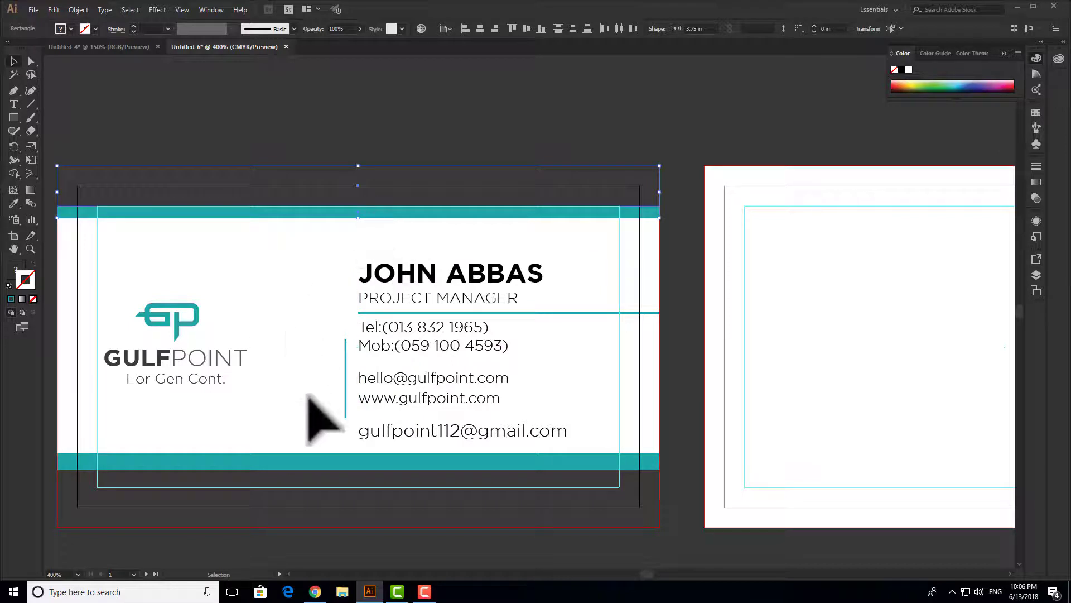
# - Thin the bottom band by dragging its inner edge down toward the card edge
pyautogui.click(315, 476)
pyautogui.moveTo(282, 434); pyautogui.dragTo(297, 505)
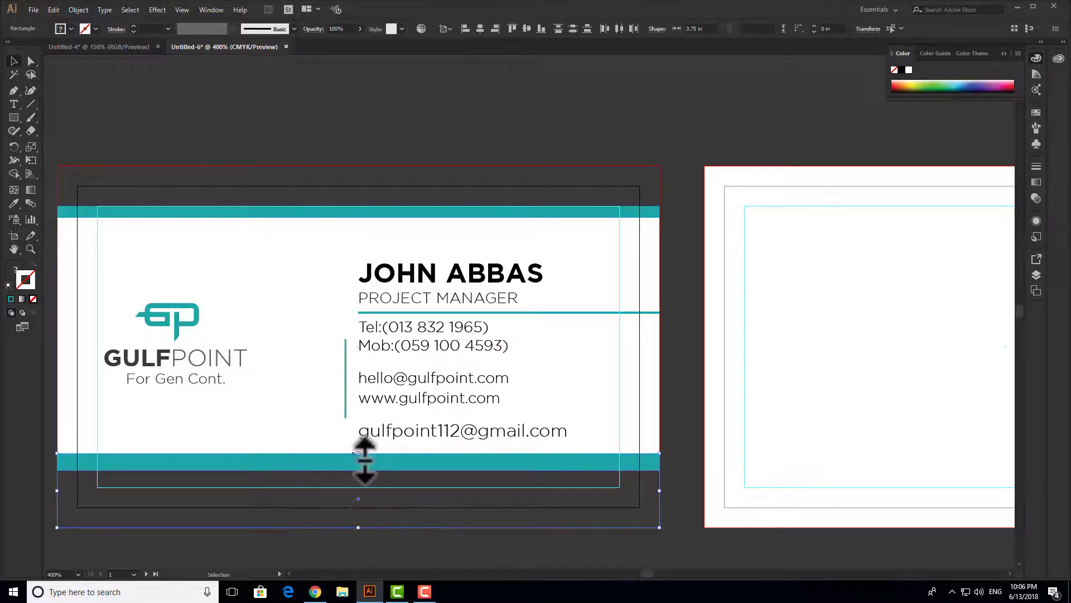
pyautogui.moveTo(359, 453); pyautogui.dragTo(358, 476)
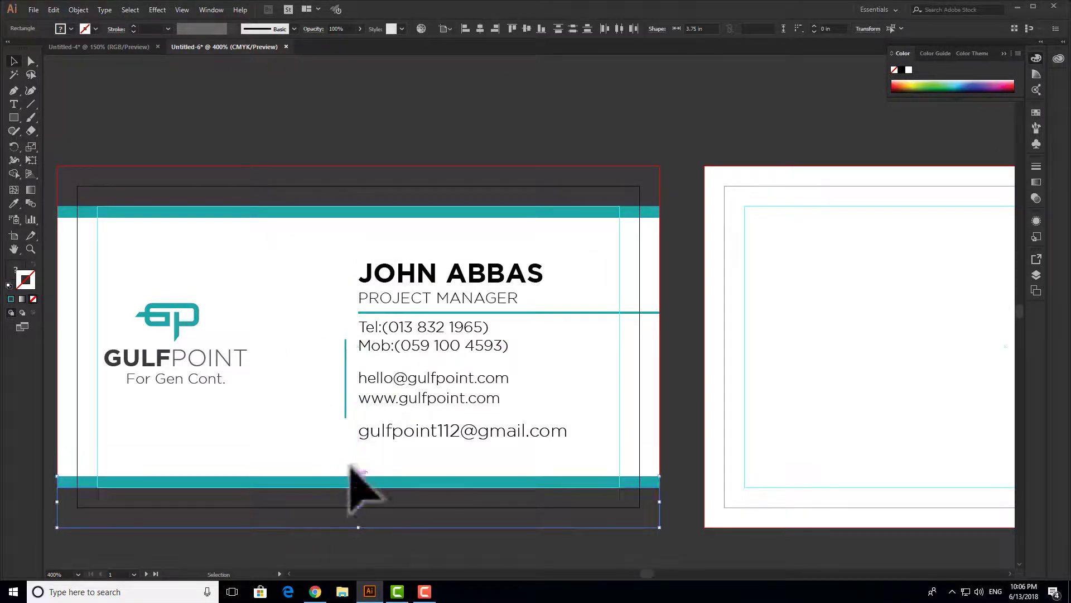
pyautogui.click(309, 415)
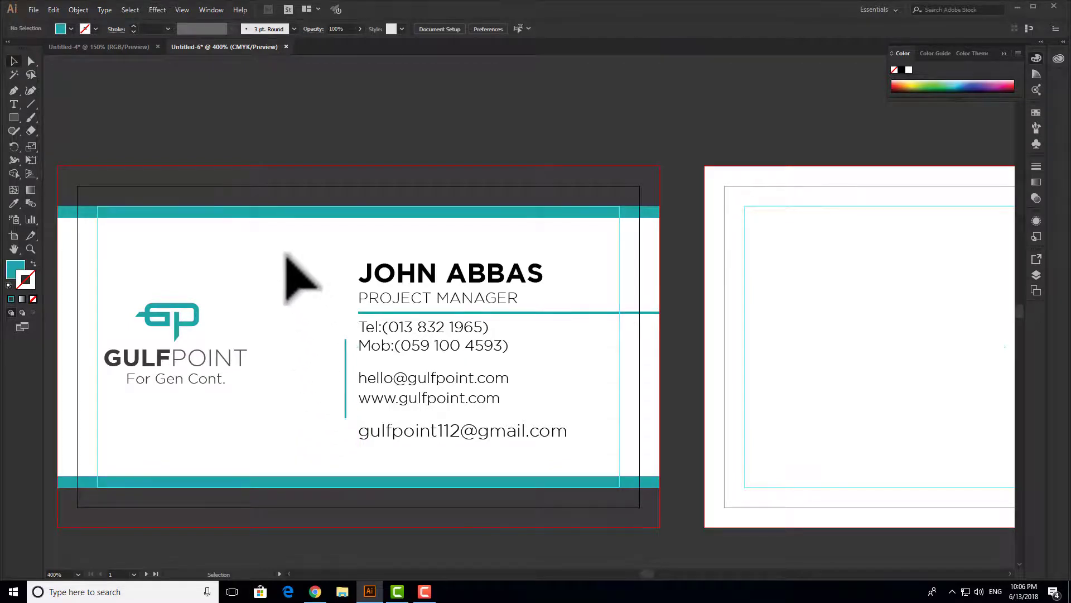
# - Centre the second artboard and unlock all objects with Object > Unlock All
pyautogui.moveTo(291, 272)
pyautogui.mouseDown()
pyautogui.moveTo(437, 220)
pyautogui.moveTo(227, 220)
pyautogui.mouseUp()
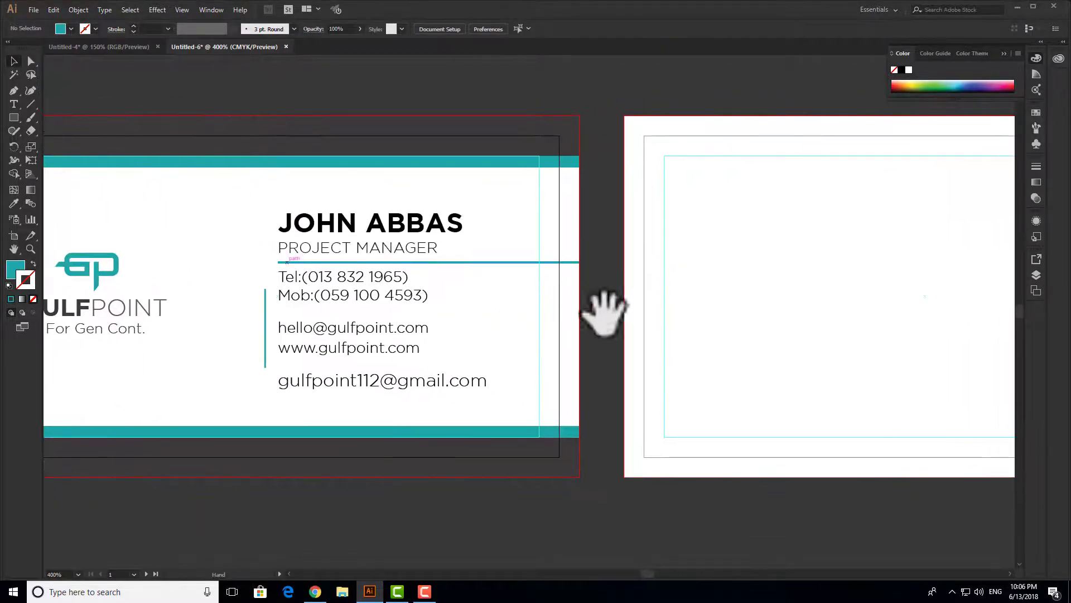
pyautogui.moveTo(536, 311)
pyautogui.mouseDown()
pyautogui.moveTo(412, 377)
pyautogui.moveTo(440, 368)
pyautogui.mouseUp()
pyautogui.moveTo(540, 368)
pyautogui.mouseDown()
pyautogui.moveTo(665, 337)
pyautogui.moveTo(384, 334)
pyautogui.moveTo(347, 384)
pyautogui.moveTo(474, 363)
pyautogui.mouseUp()
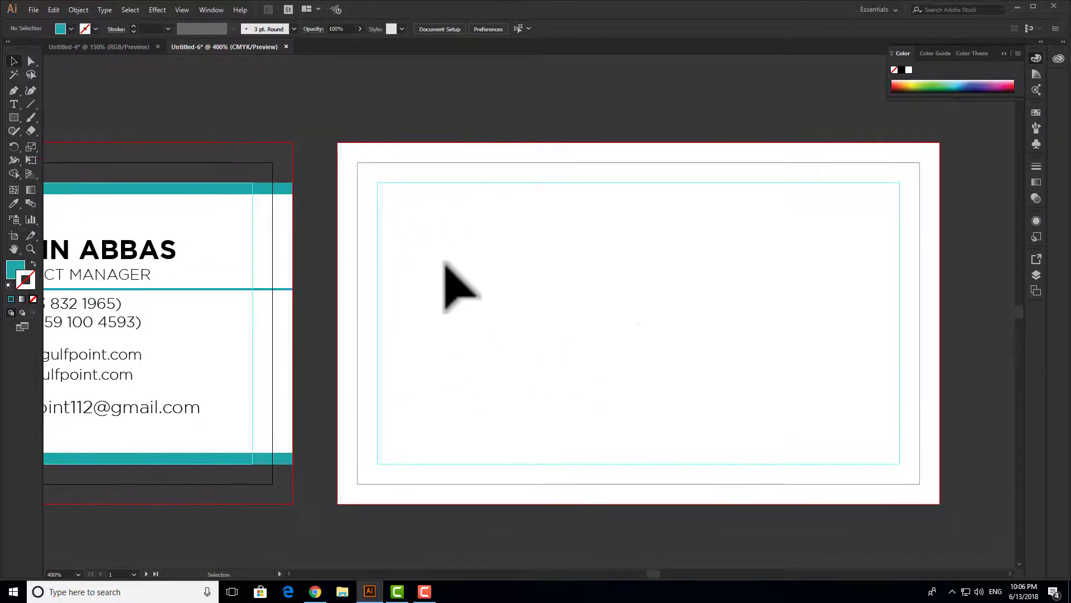
pyautogui.moveTo(545, 353)
pyautogui.mouseDown()
pyautogui.moveTo(827, 363)
pyautogui.moveTo(337, 284)
pyautogui.mouseUp()
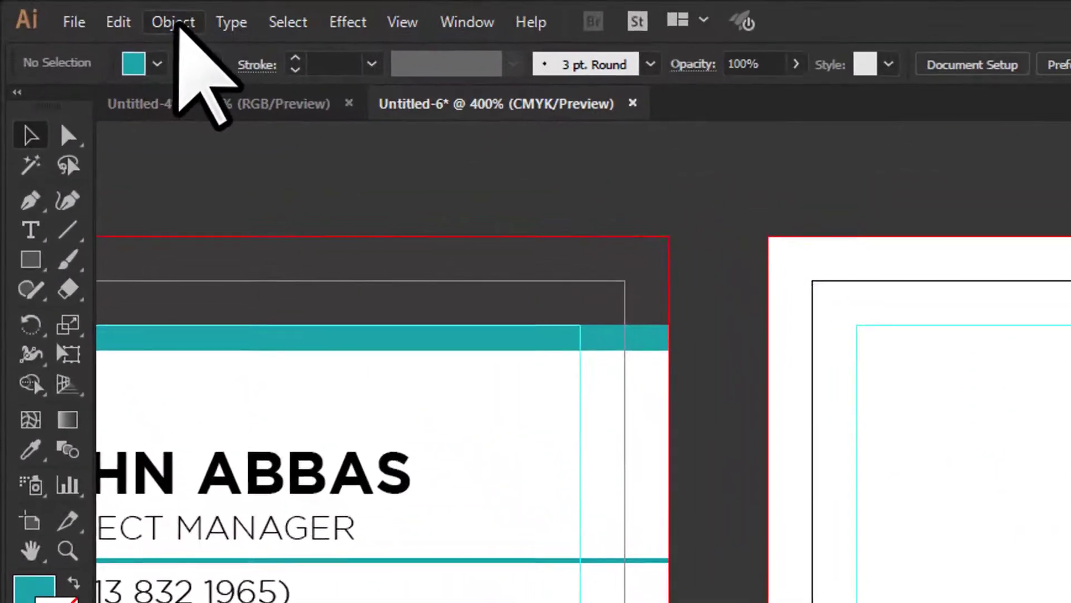
pyautogui.click(78, 9)
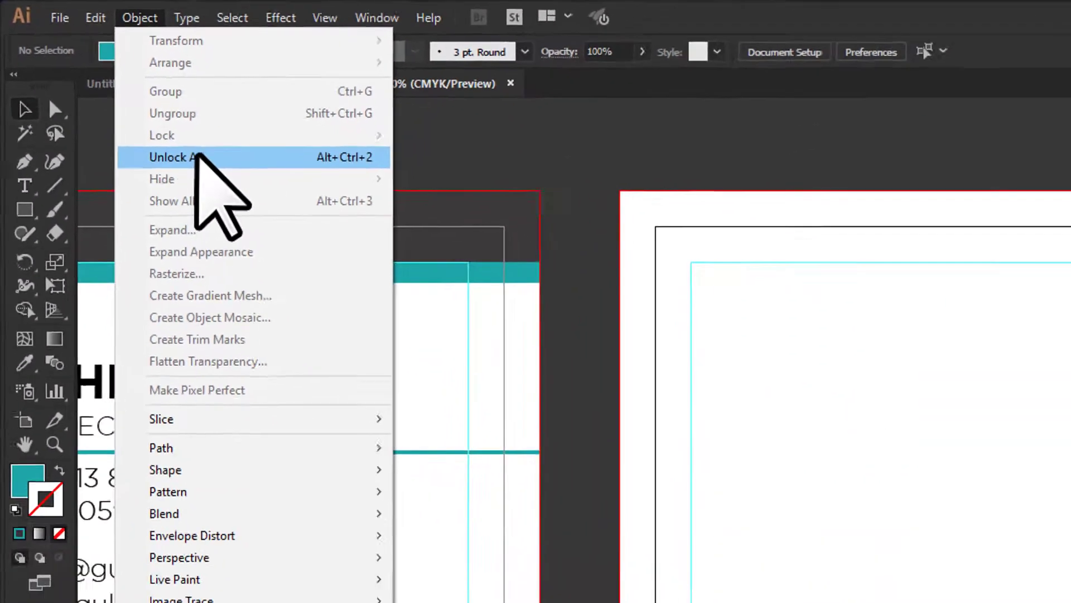
pyautogui.click(237, 199)
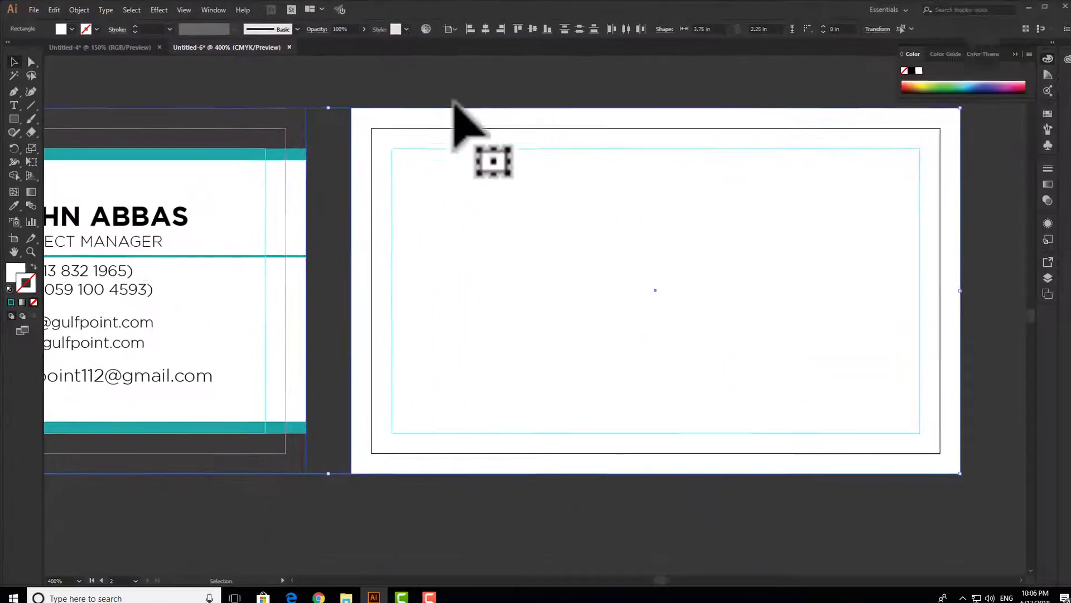
# - Fill the back artboard's background rectangle grey by sampling the grey swatch with the Eyedropper
pyautogui.click(475, 163)
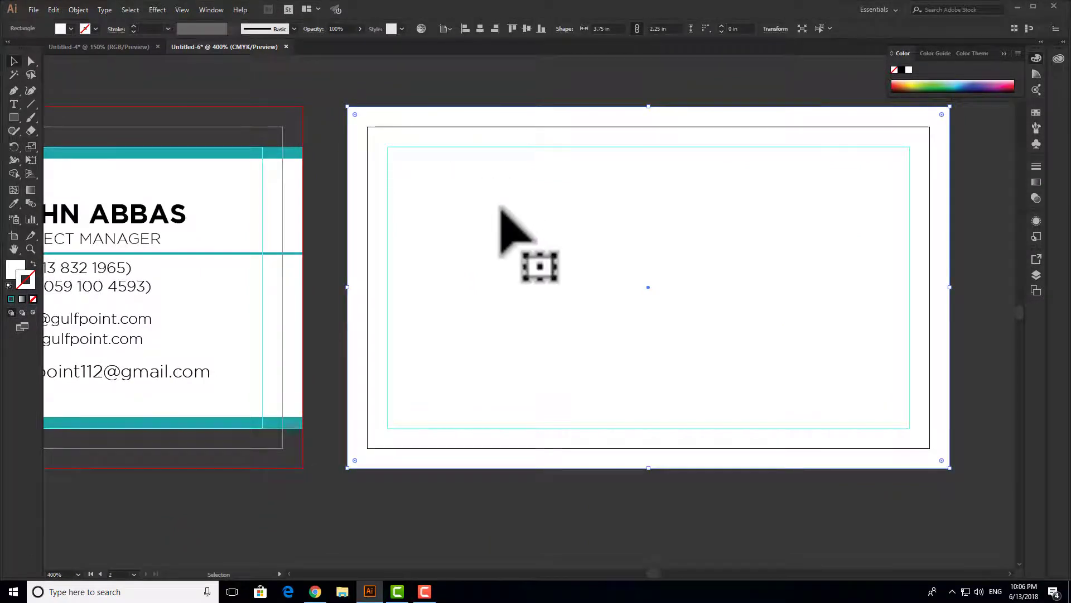
pyautogui.moveTo(665, 238)
pyautogui.mouseDown()
pyautogui.moveTo(554, 239)
pyautogui.moveTo(681, 196)
pyautogui.mouseUp()
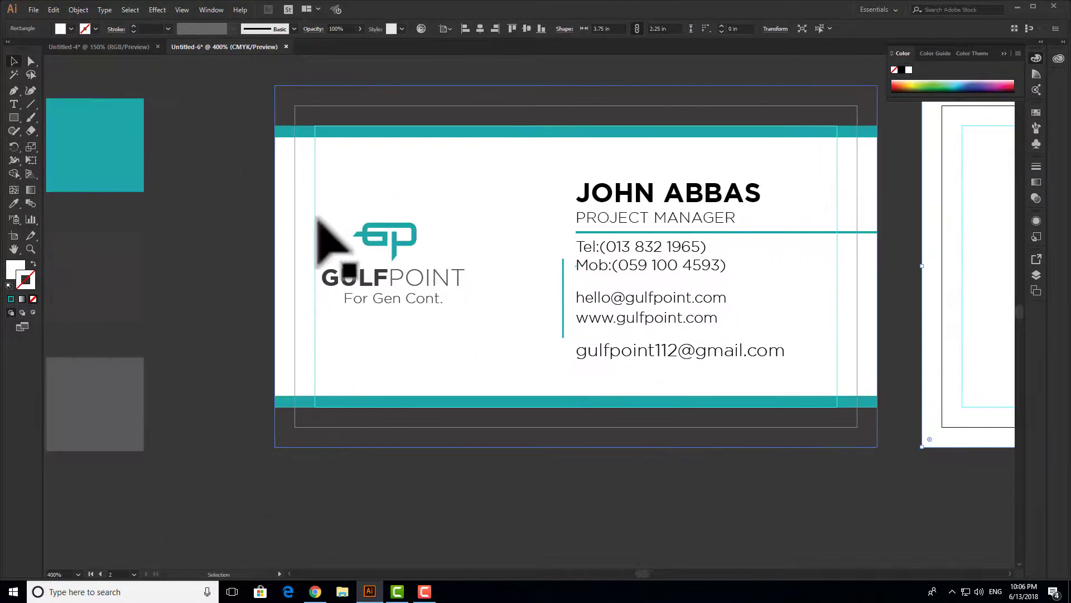
pyautogui.press('i')
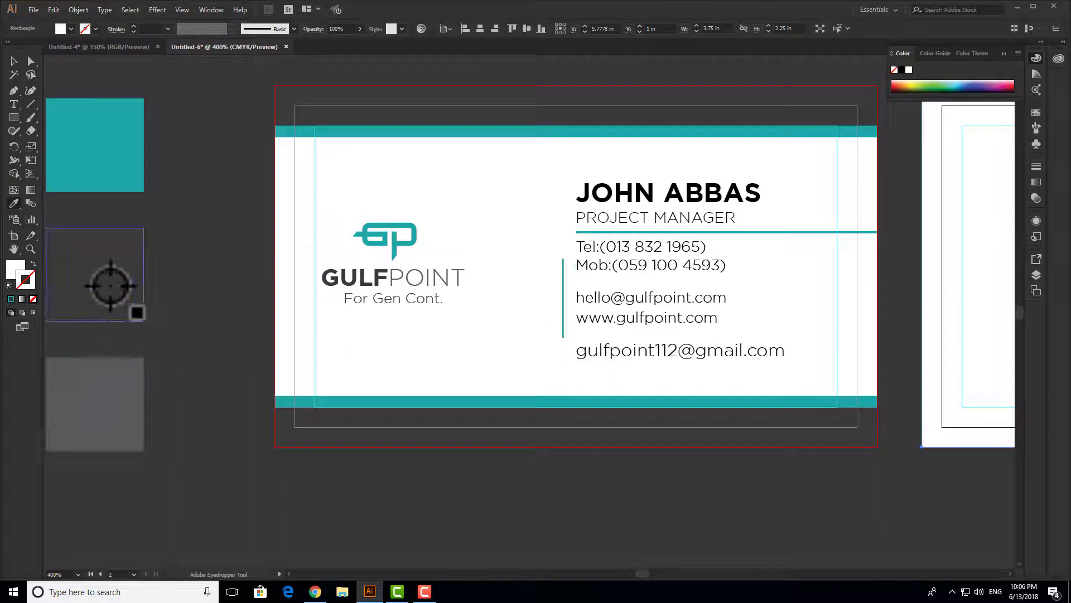
pyautogui.click(114, 396)
pyautogui.hotkey('ctrl', '-')
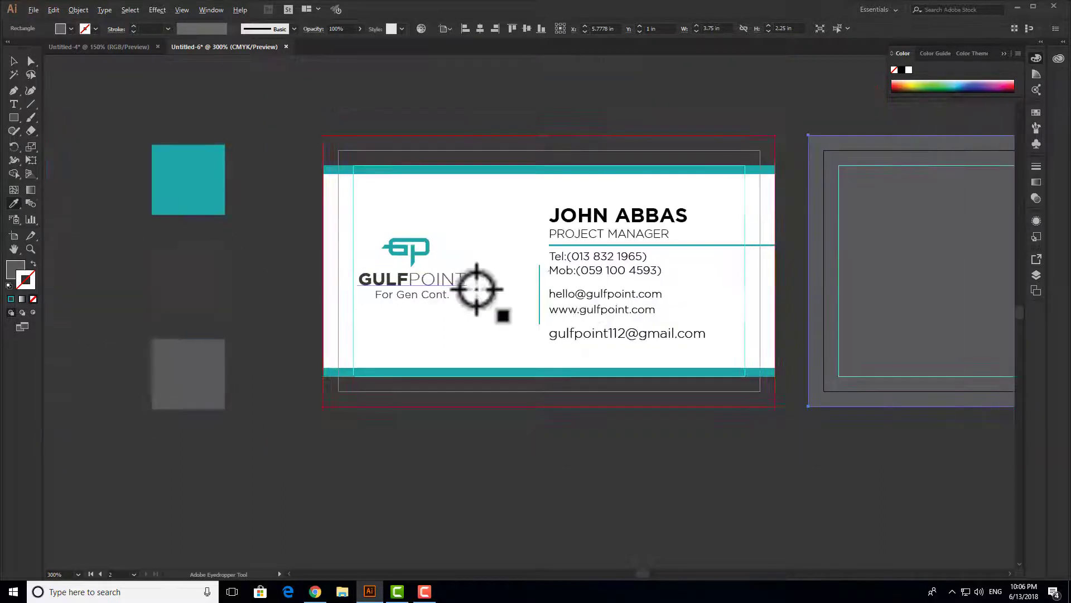
pyautogui.moveTo(295, 321); pyautogui.dragTo(26, 61)
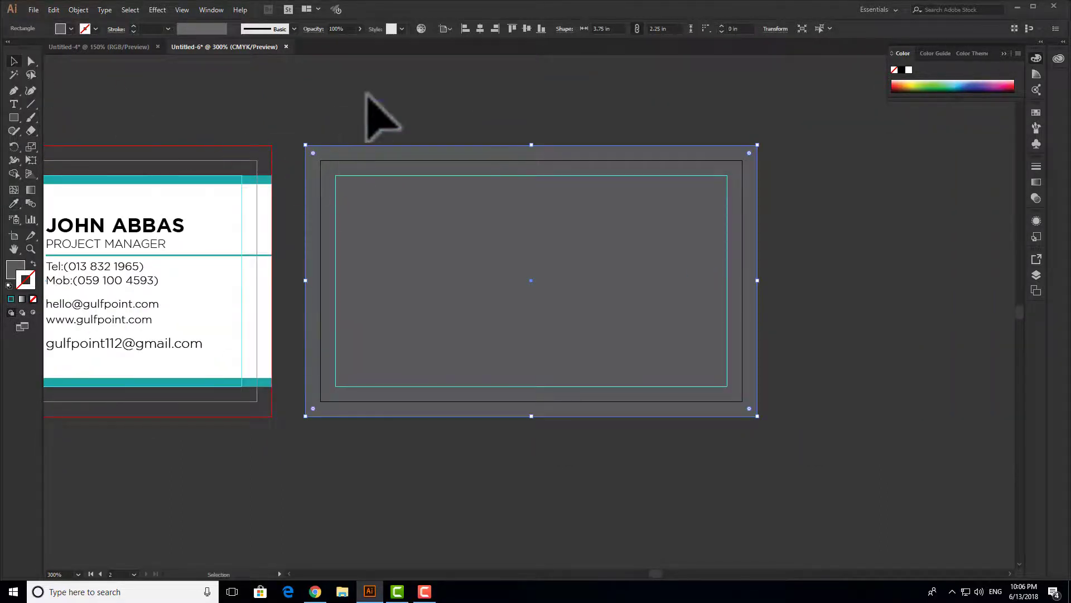
# - Alt-drag copies of the front's top band across the back artboard's top edge
pyautogui.scroll(1, 379, 153)
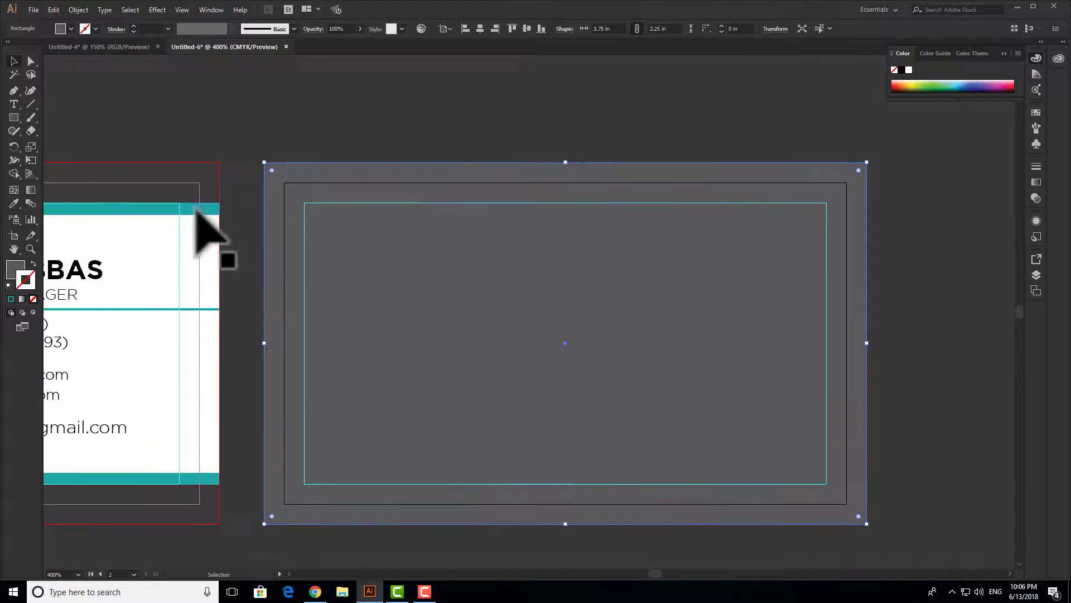
pyautogui.moveTo(215, 226); pyautogui.dragTo(475, 219)
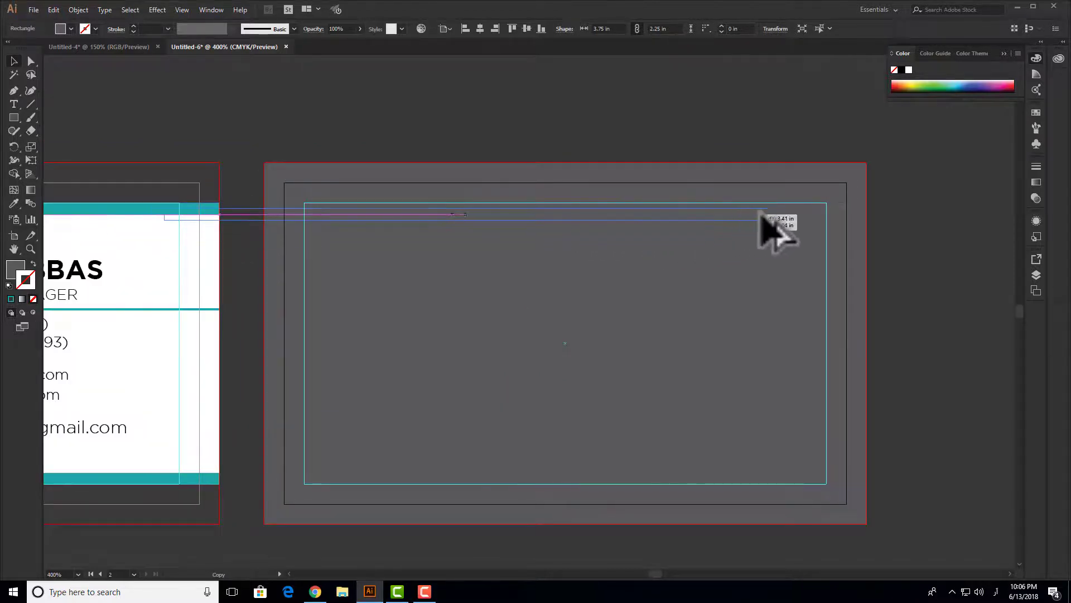
pyautogui.moveTo(568, 221); pyautogui.dragTo(837, 226)
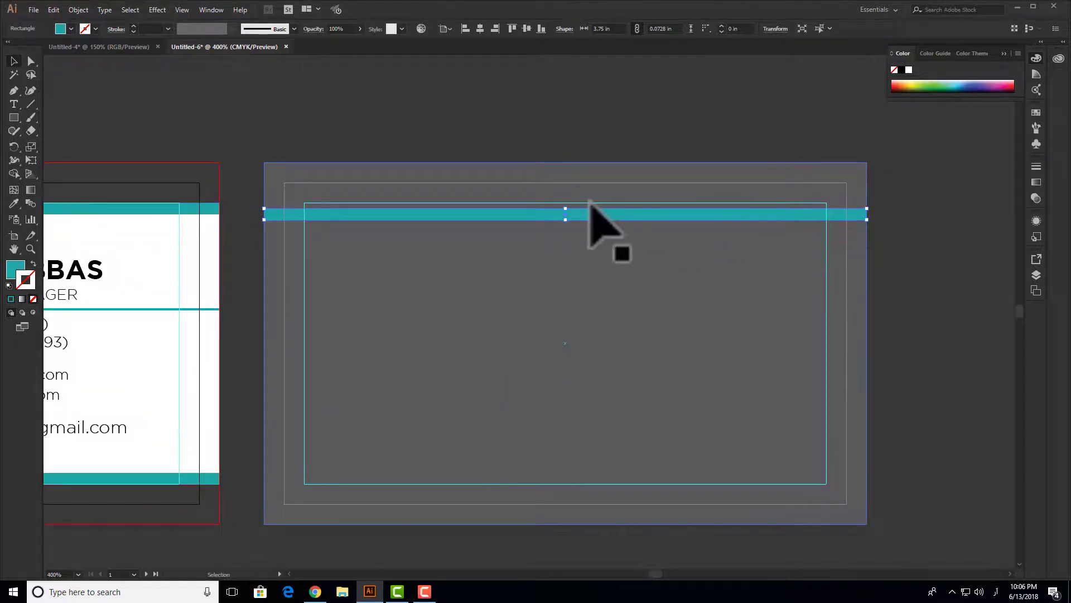
pyautogui.moveTo(581, 215)
pyautogui.mouseDown()
pyautogui.moveTo(574, 181)
pyautogui.moveTo(572, 215)
pyautogui.mouseUp()
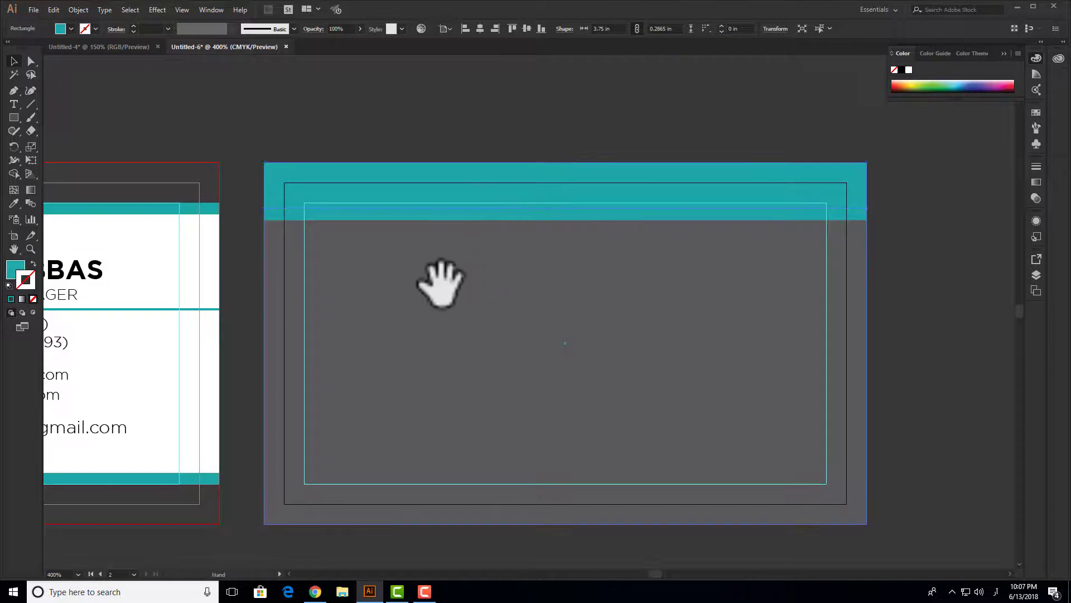
# - Recolour the back's top rectangle with the Eyedropper to match the front's edge strip
pyautogui.moveTo(437, 282); pyautogui.dragTo(712, 294)
pyautogui.press('i')
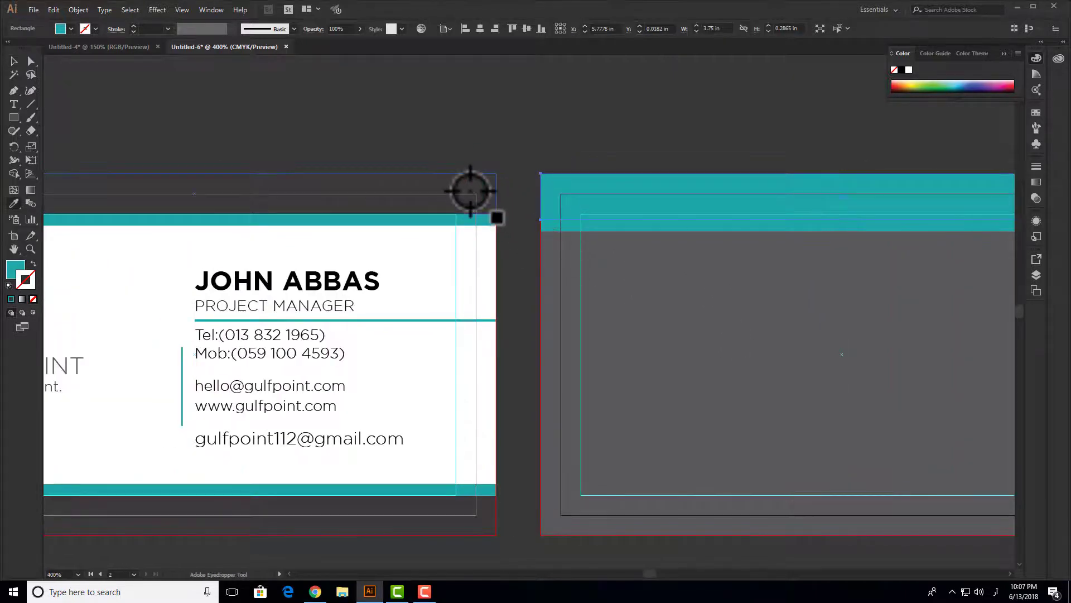
pyautogui.click(467, 190)
pyautogui.click(15, 61)
pyautogui.click(497, 187)
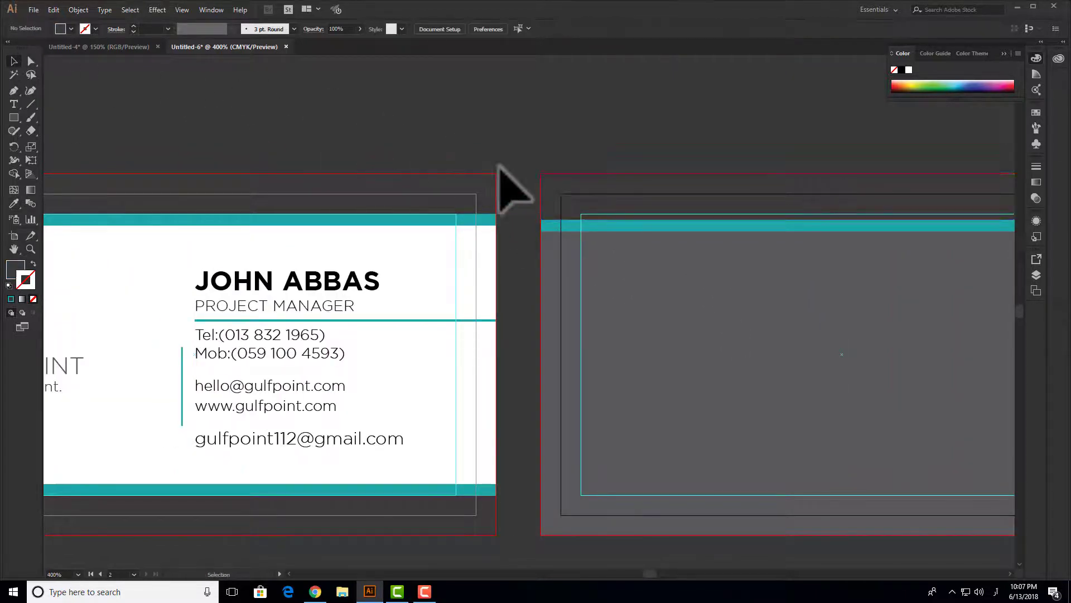
# - Resize the back's top strip into a 3.75 × 0.25 in band, then select the front's background
pyautogui.moveTo(497, 187); pyautogui.dragTo(129, 229)
pyautogui.click(410, 208)
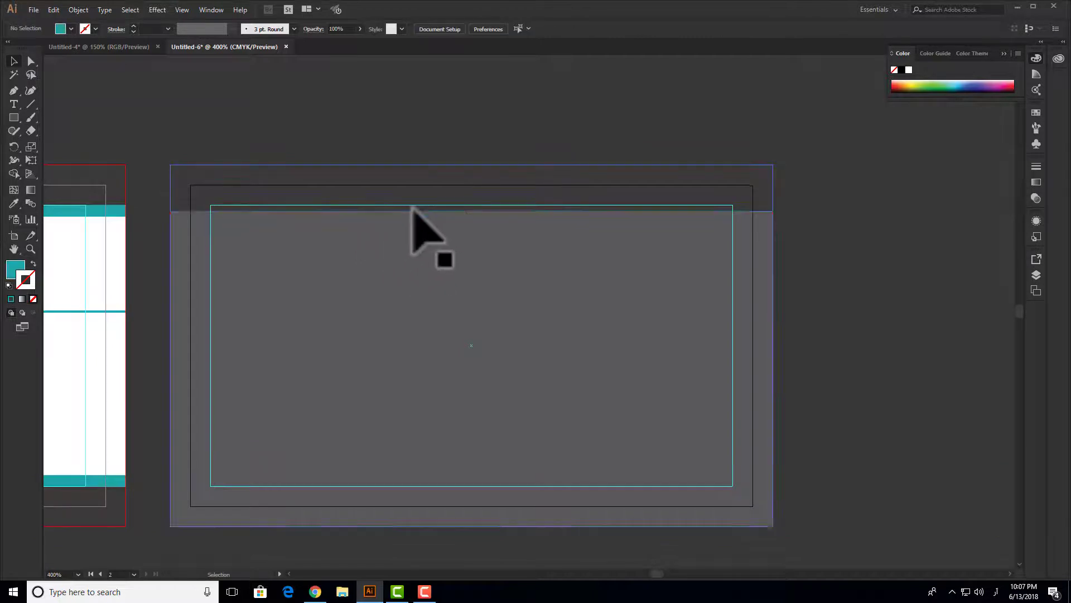
pyautogui.click(506, 192)
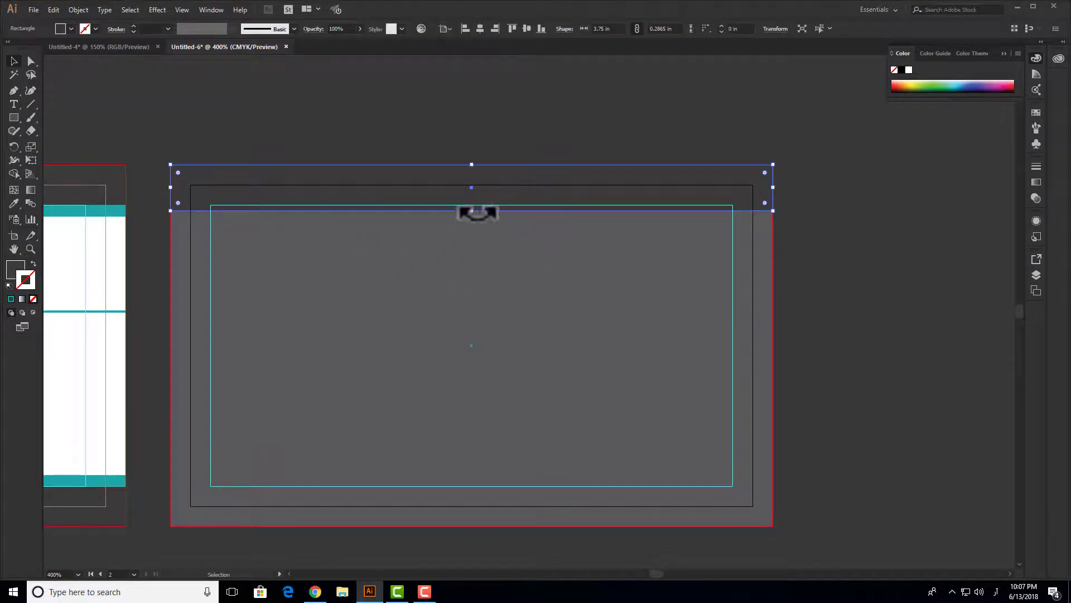
pyautogui.moveTo(471, 210); pyautogui.dragTo(543, 508)
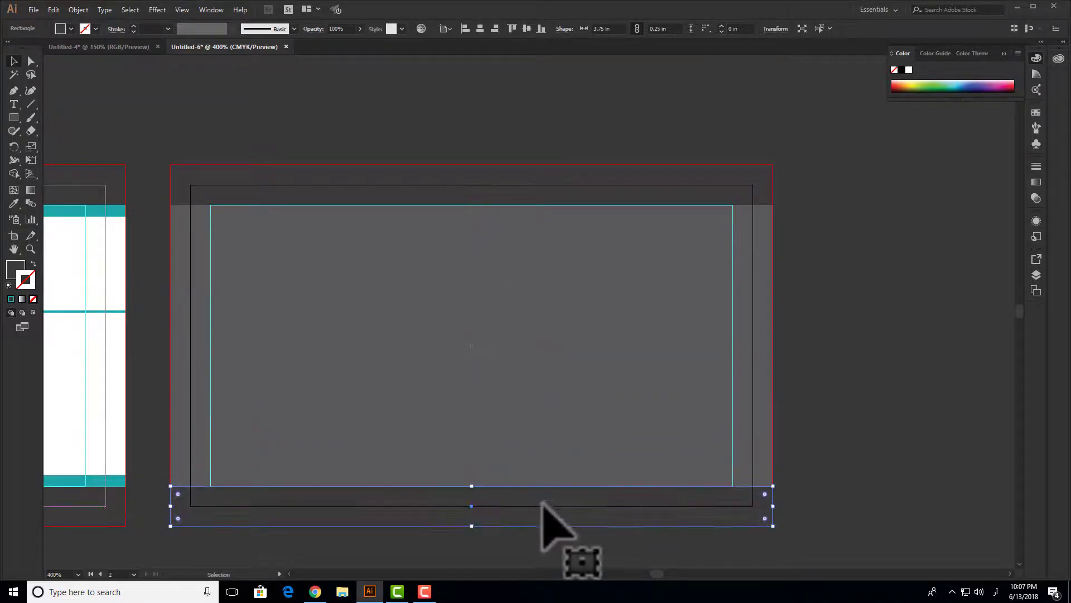
pyautogui.moveTo(650, 378)
pyautogui.mouseDown()
pyautogui.moveTo(447, 285)
pyautogui.moveTo(627, 234)
pyautogui.mouseUp()
pyautogui.moveTo(248, 215)
pyautogui.mouseDown()
pyautogui.moveTo(161, 302)
pyautogui.moveTo(179, 237)
pyautogui.mouseUp()
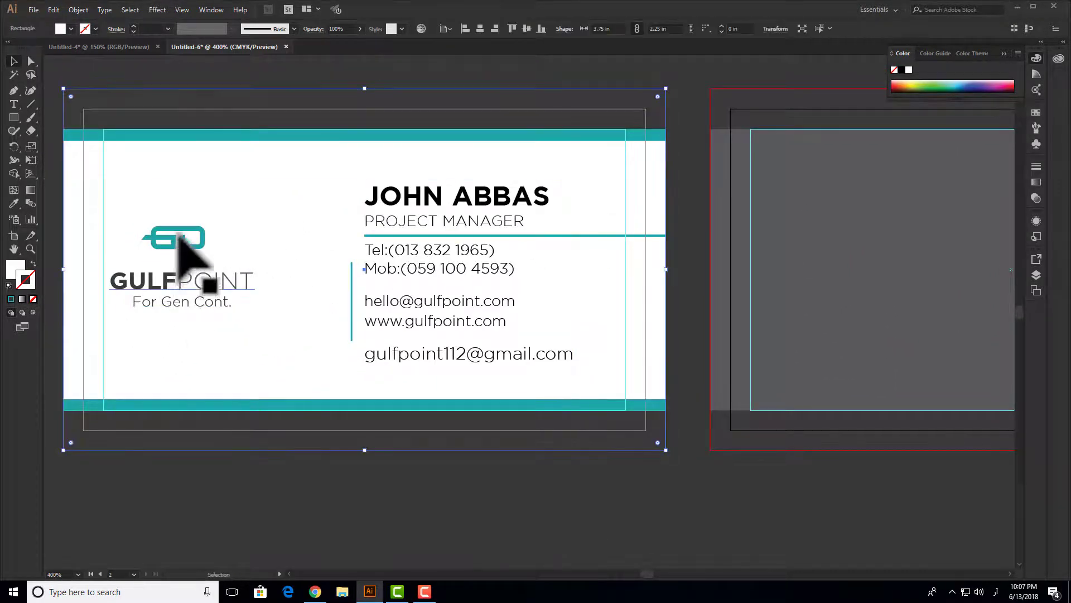
# - Nudge the GulfPoint logo and tagline about 0.2 in to the right, then deselect
pyautogui.click(218, 307)
pyautogui.moveTo(220, 316)
pyautogui.mouseDown()
pyautogui.moveTo(419, 307)
pyautogui.moveTo(887, 323)
pyautogui.moveTo(478, 304)
pyautogui.mouseUp()
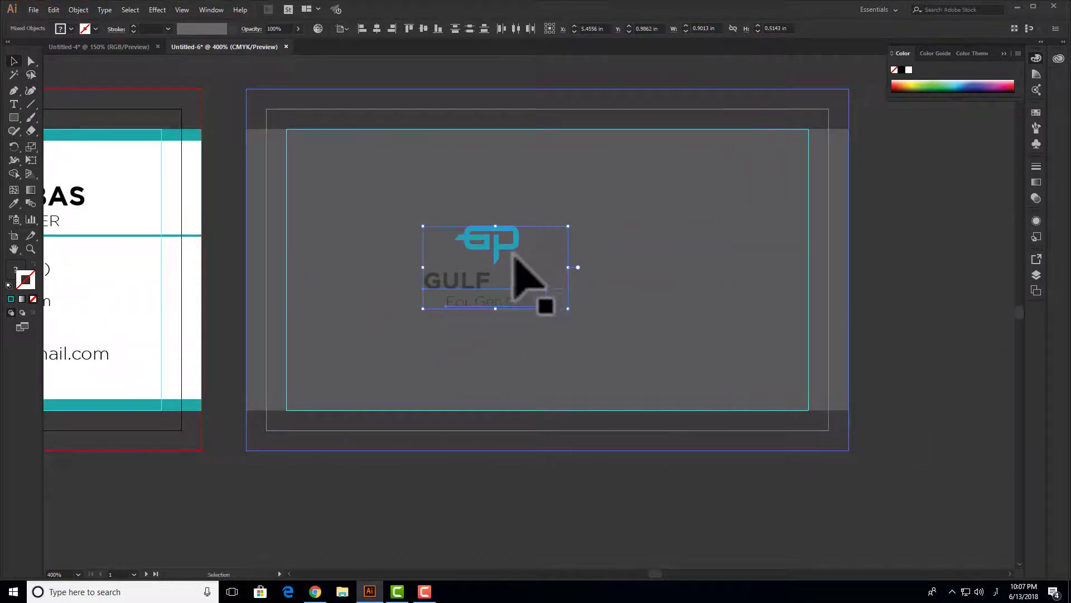
pyautogui.moveTo(536, 257); pyautogui.dragTo(555, 251)
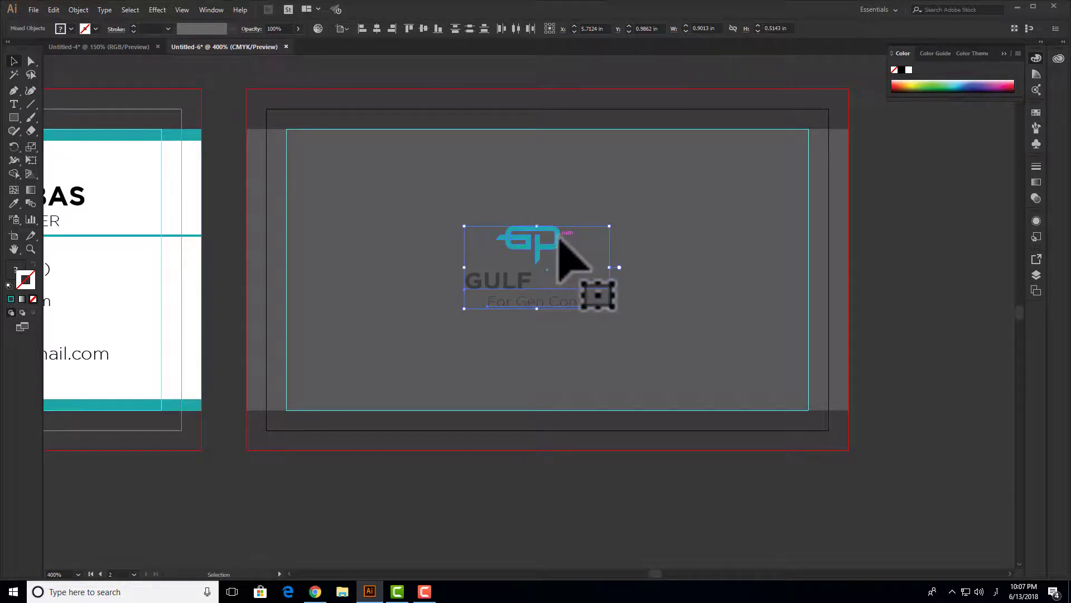
pyautogui.click(742, 262)
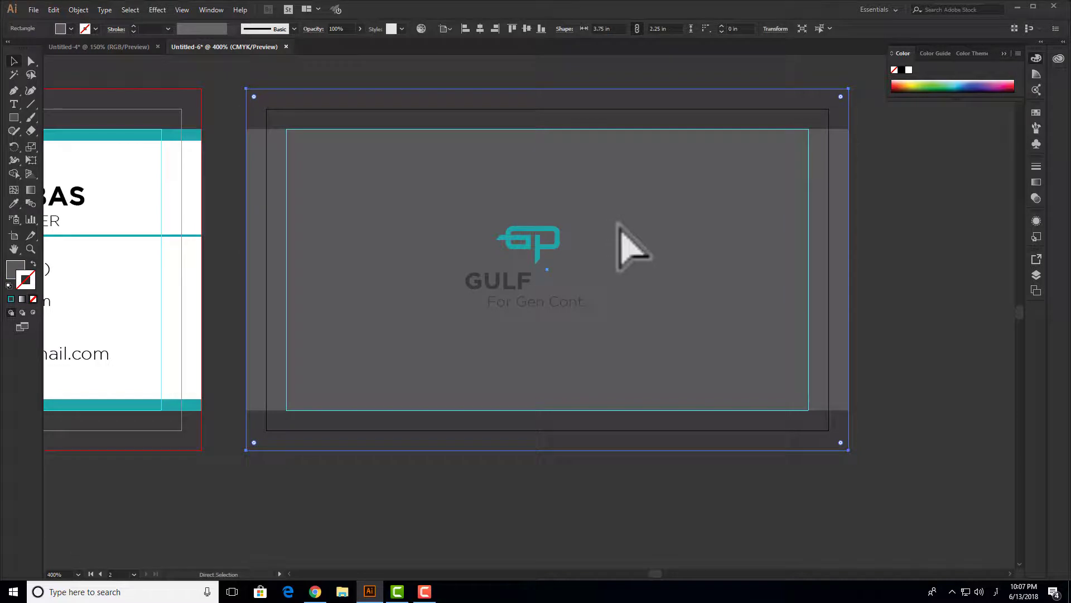
pyautogui.hotkey('ctrl', 'shift', 'a')
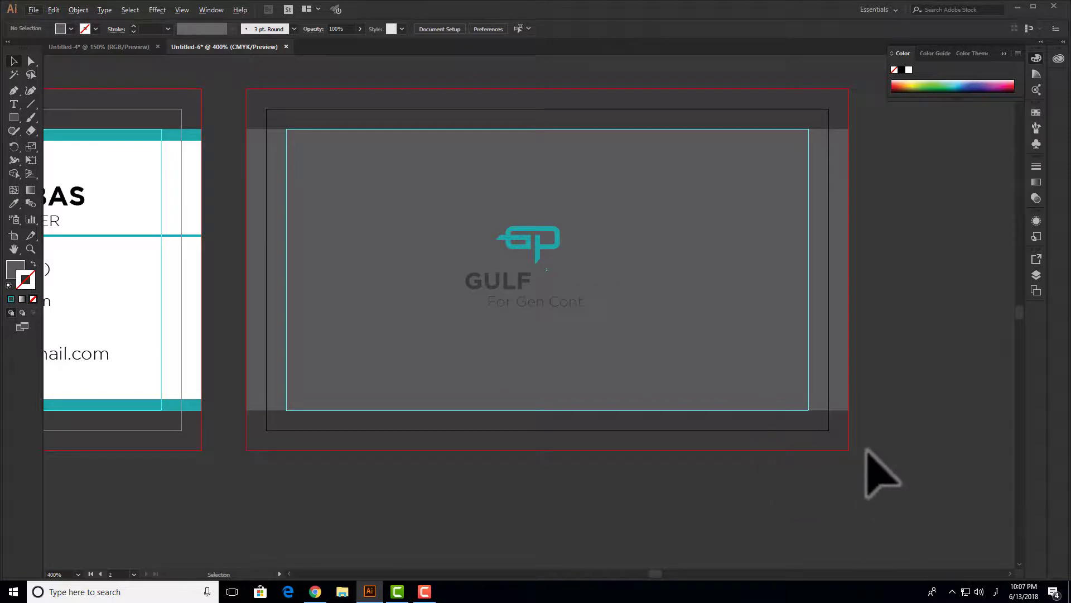
# - Set the GULFPOINT wordmark's fill to white (#FFFFFF)
pyautogui.hotkey('ctrl', '+')
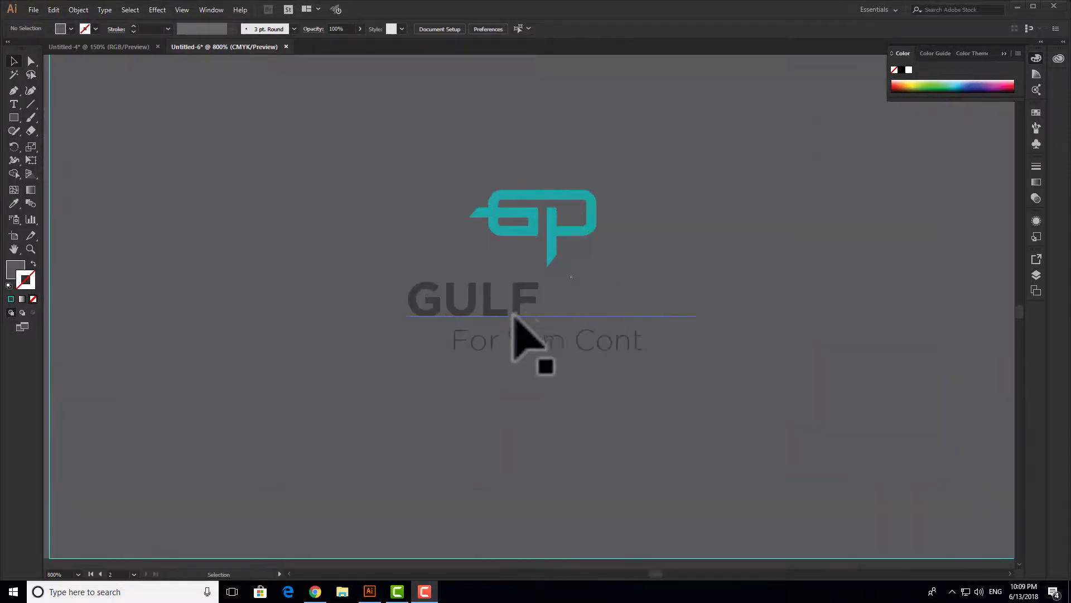
pyautogui.click(570, 226)
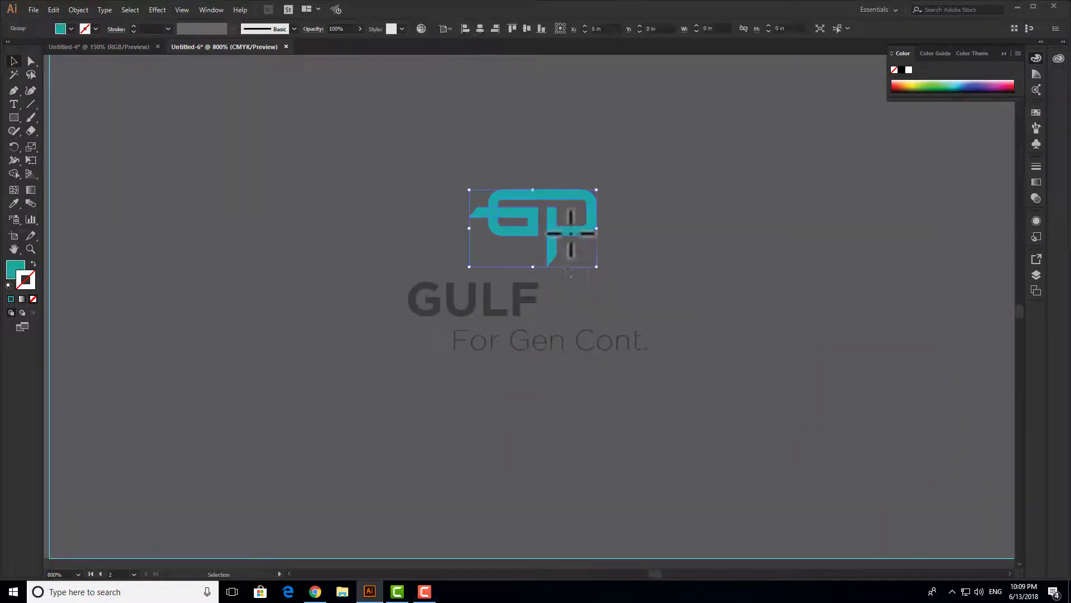
pyautogui.click(527, 322)
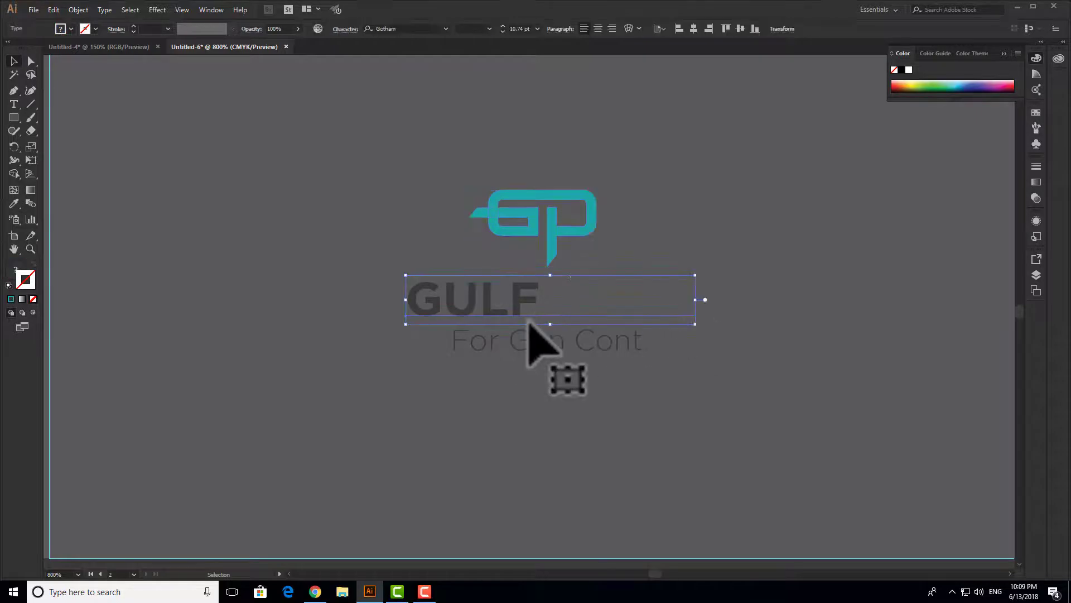
pyautogui.keyDown('shift'); pyautogui.click(563, 348); pyautogui.keyUp('shift')
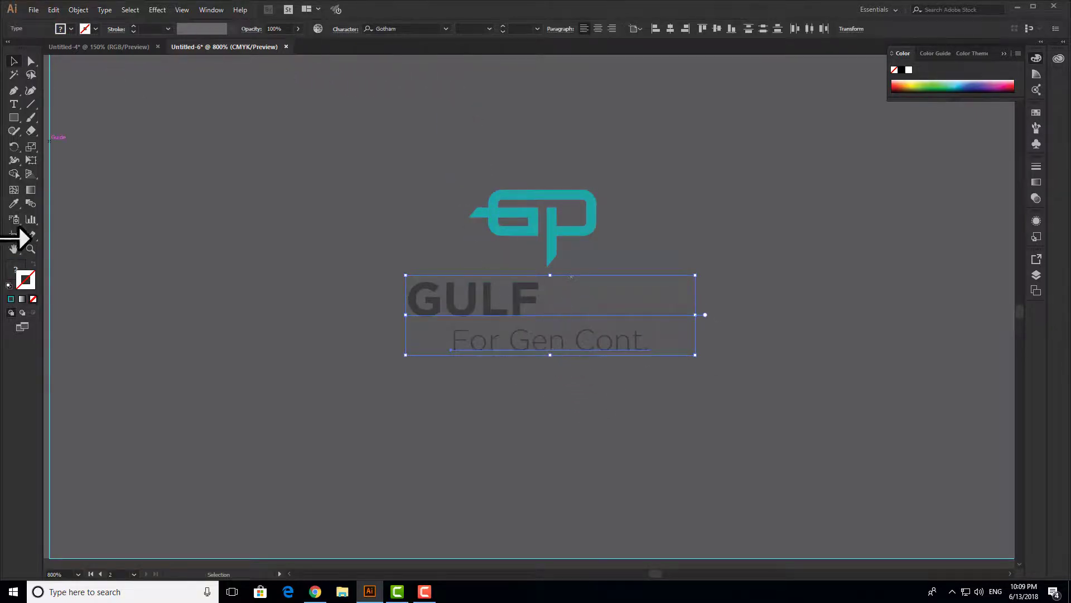
pyautogui.click(555, 403)
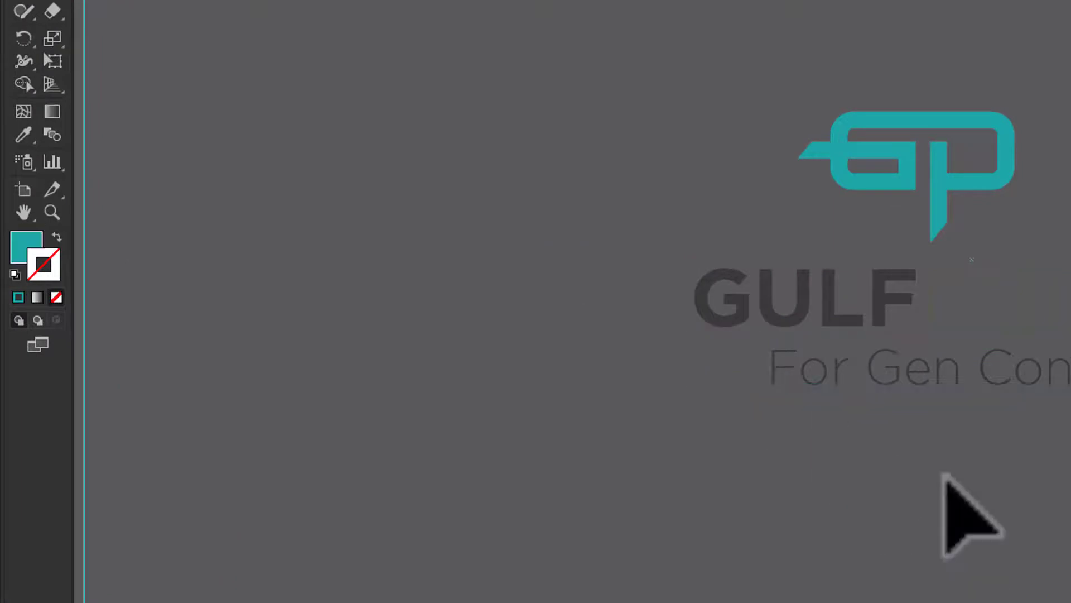
pyautogui.click(926, 311)
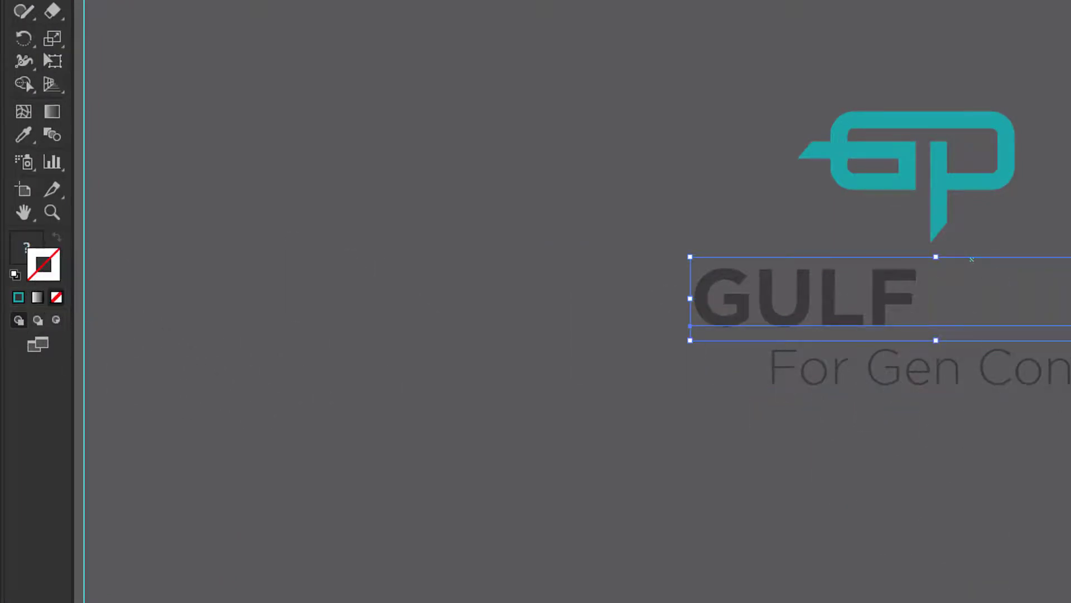
pyautogui.doubleClick(28, 245)
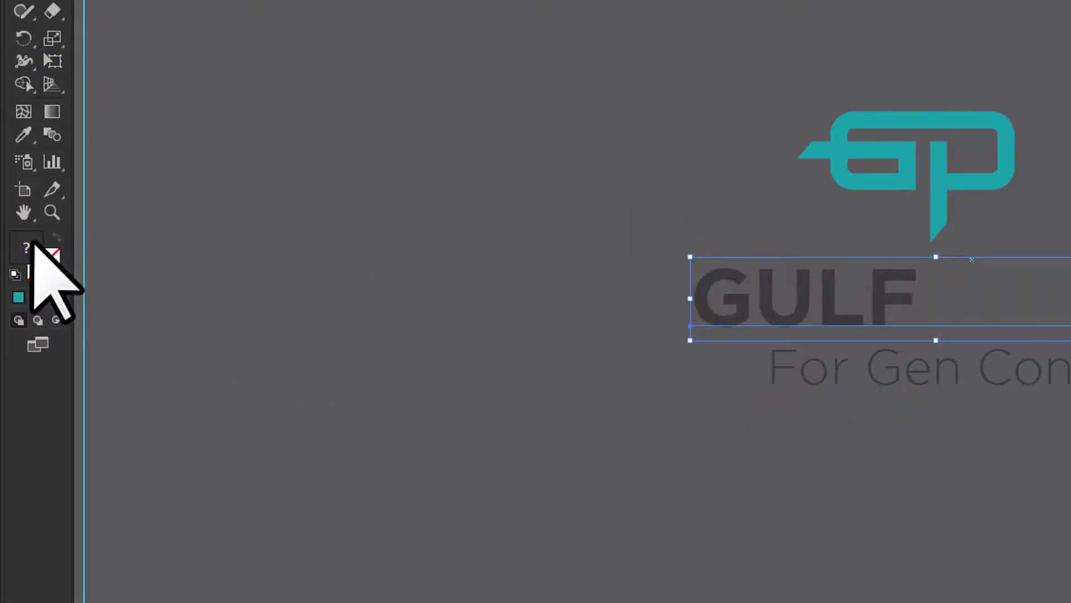
pyautogui.click(673, 169)
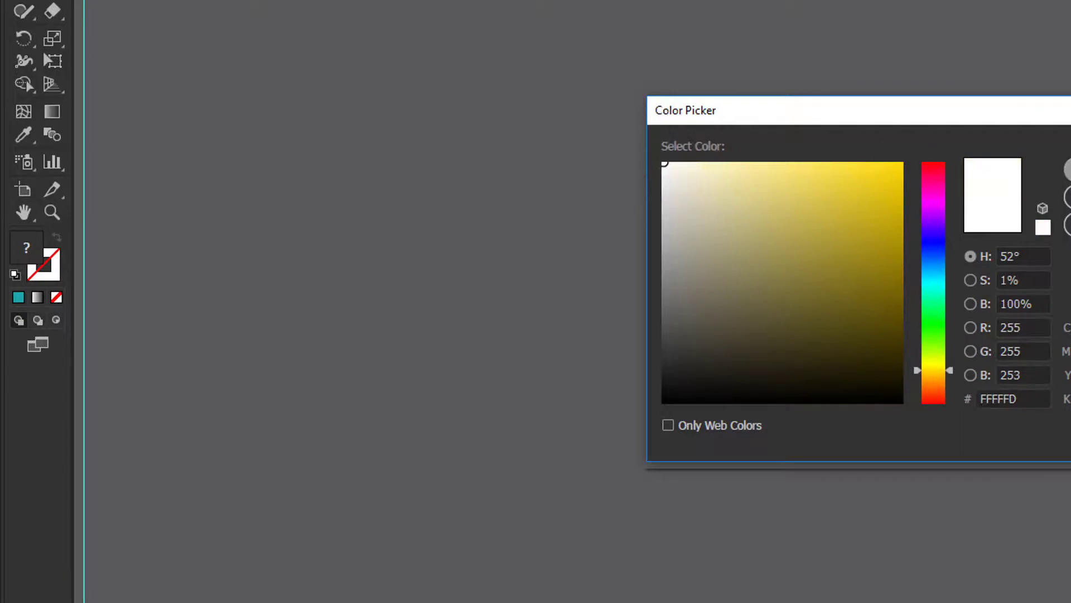
pyautogui.click(1066, 169)
# - Make the For Gen Cont. tagline white as well, leaving the GP mark teal
pyautogui.click(1016, 363)
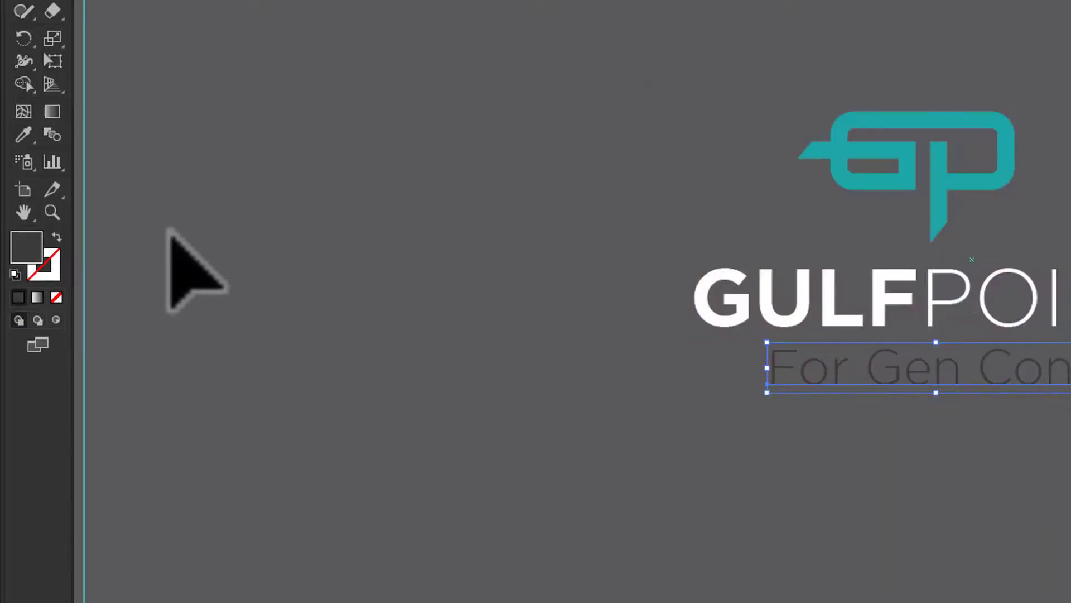
pyautogui.doubleClick(17, 242)
pyautogui.click(411, 170)
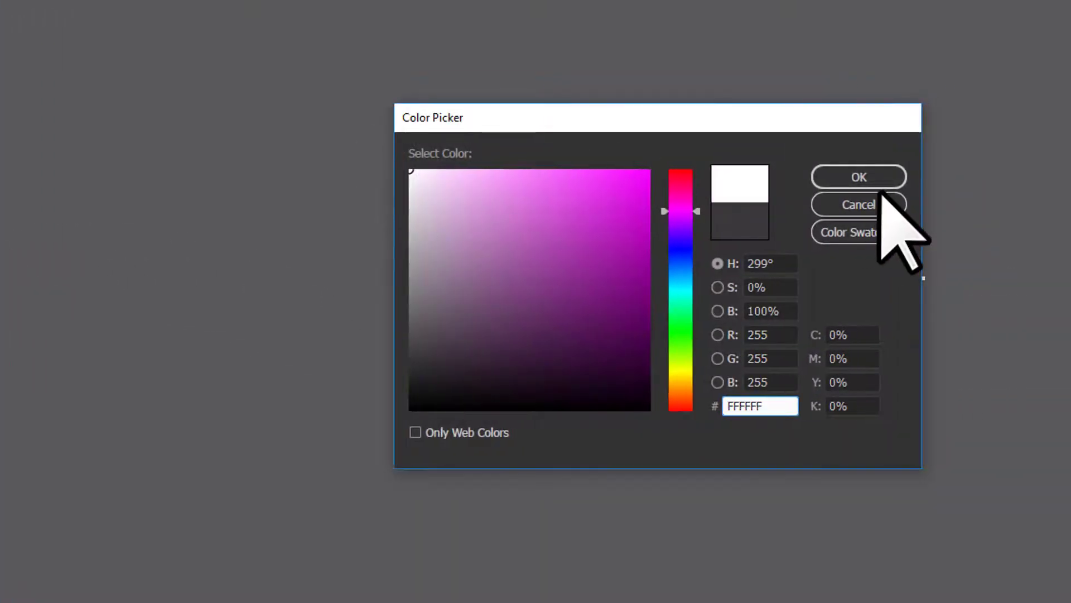
pyautogui.click(859, 177)
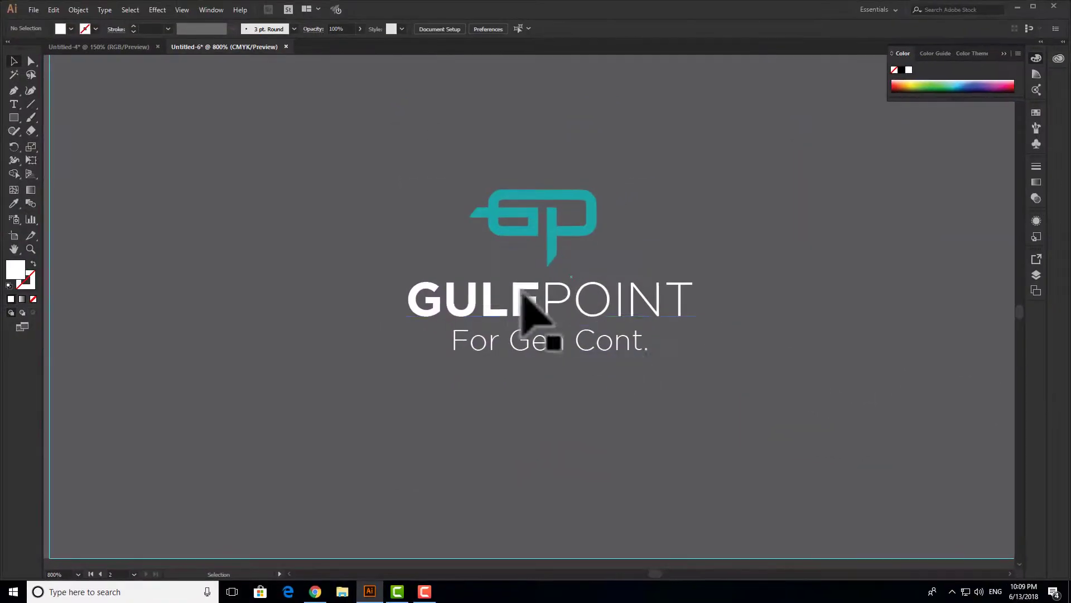
pyautogui.click(569, 223)
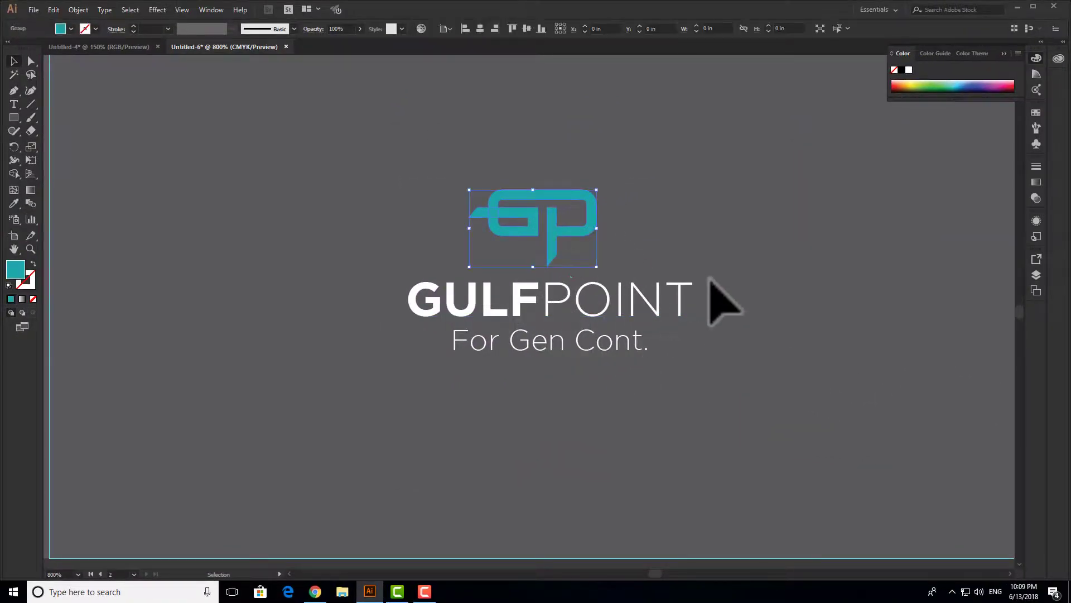
pyautogui.scroll(-3, 709, 279)
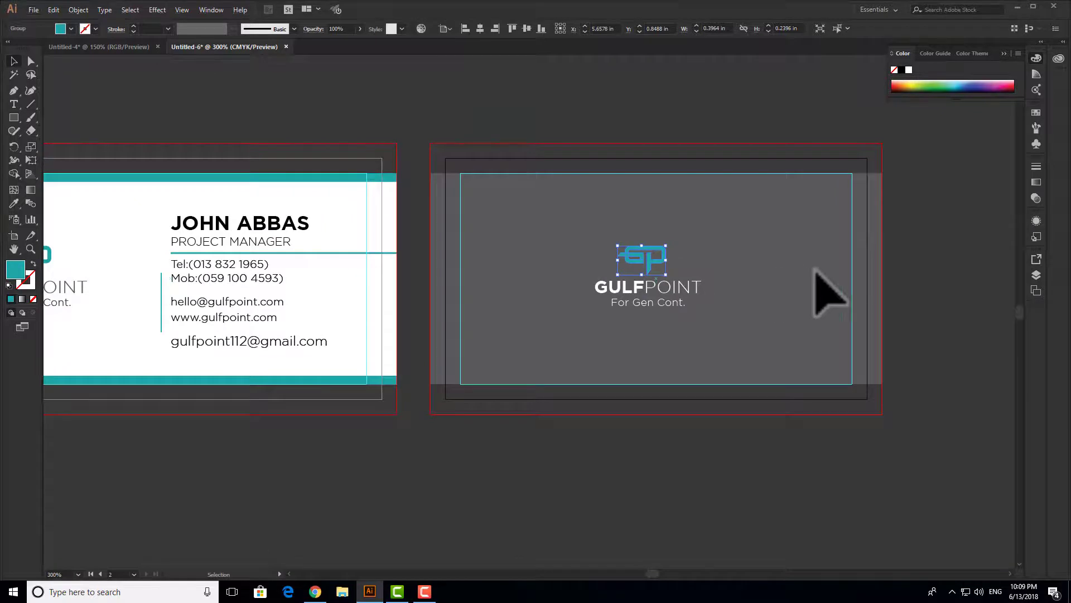
# - Copy the front card's teal top and bottom bars onto the dark back card
pyautogui.click(914, 270)
pyautogui.scroll(2, 673, 261)
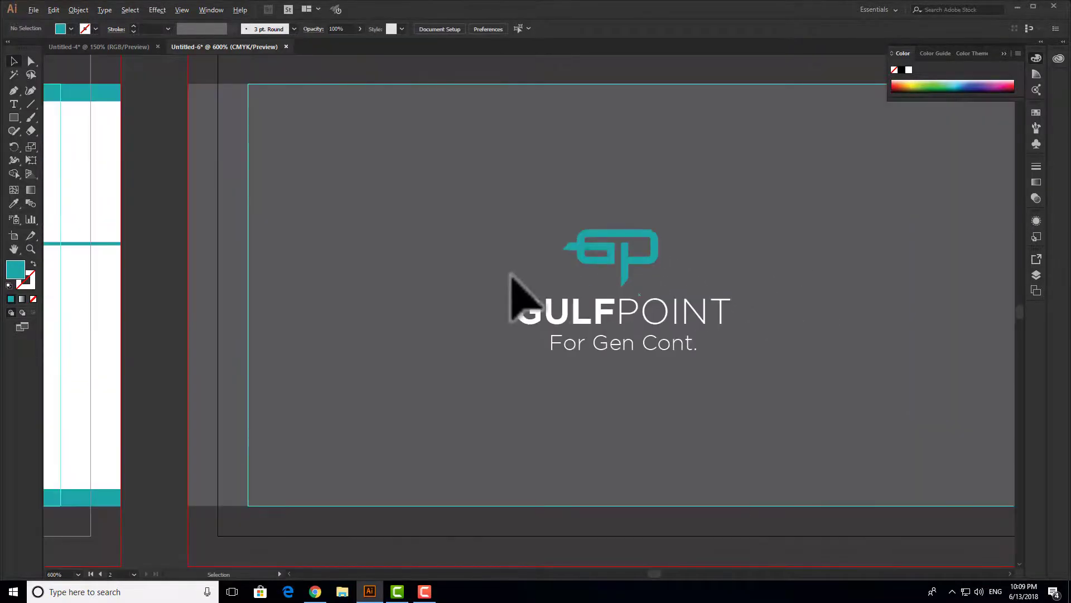
pyautogui.scroll(-1, 511, 274)
pyautogui.click(250, 167)
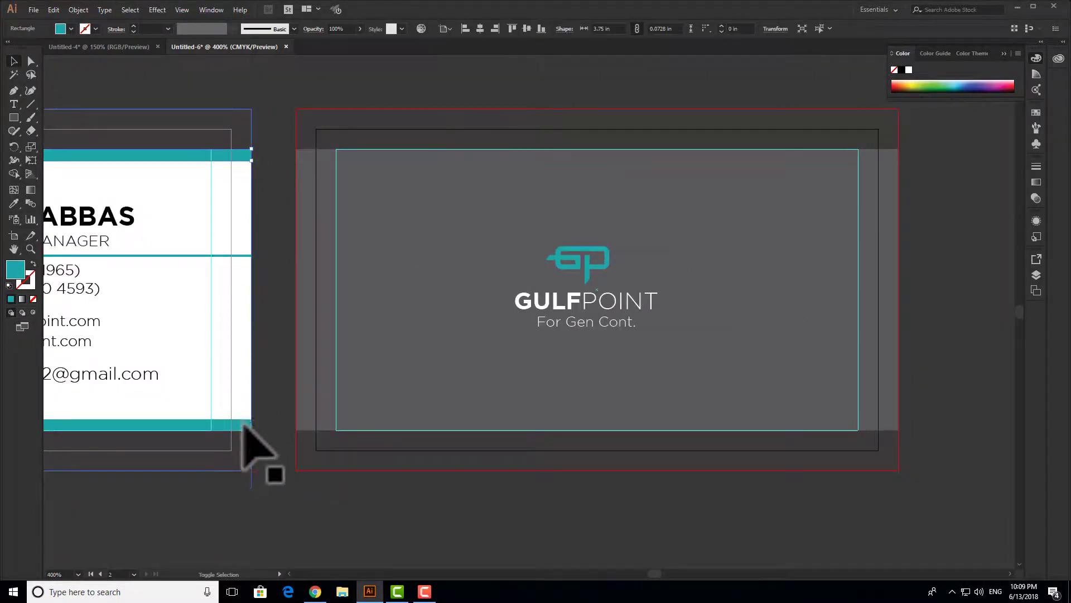
pyautogui.moveTo(229, 438); pyautogui.dragTo(616, 429)
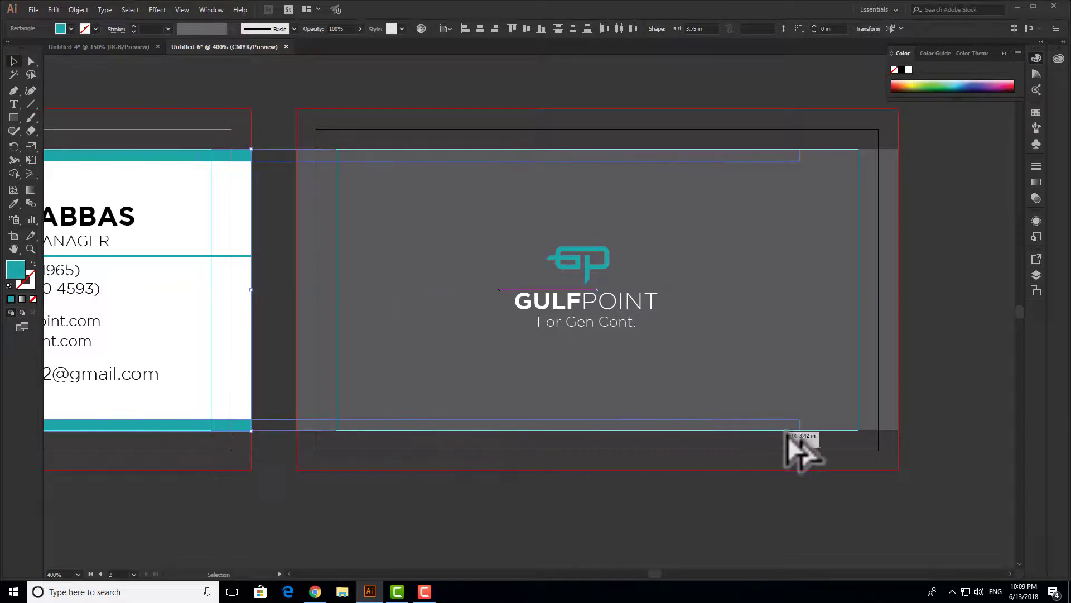
pyautogui.moveTo(785, 434)
pyautogui.mouseDown()
pyautogui.moveTo(832, 432)
pyautogui.moveTo(865, 450)
pyautogui.mouseUp()
pyautogui.click(910, 408)
pyautogui.moveTo(851, 393); pyautogui.dragTo(857, 399)
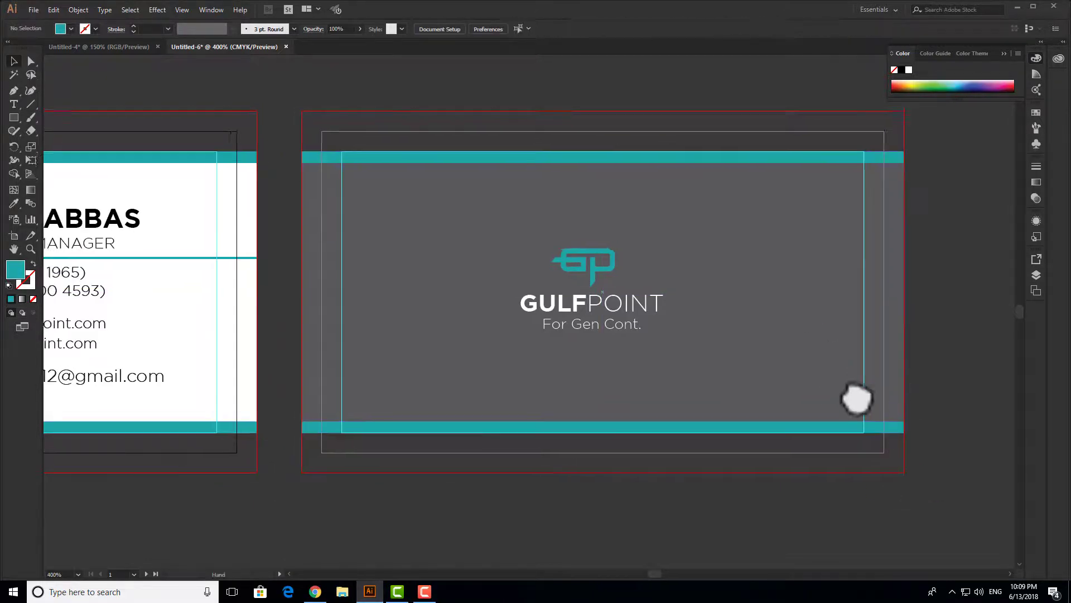
pyautogui.moveTo(519, 437); pyautogui.dragTo(683, 390)
pyautogui.moveTo(497, 430); pyautogui.dragTo(360, 427)
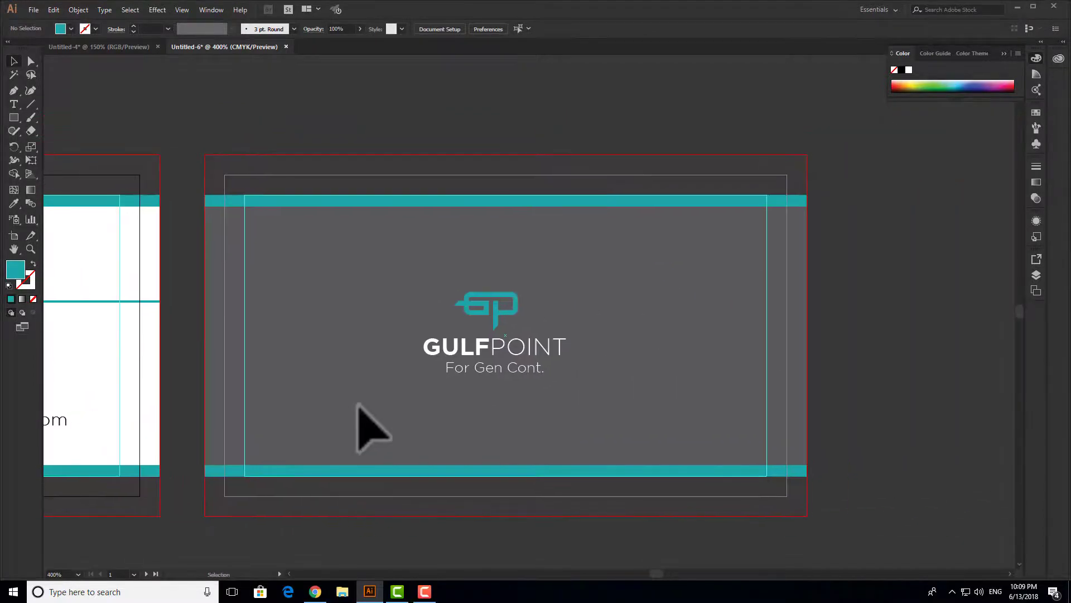
# - Group the GP logo mark with the GULFPOINT text using Ctrl+G
pyautogui.click(498, 306)
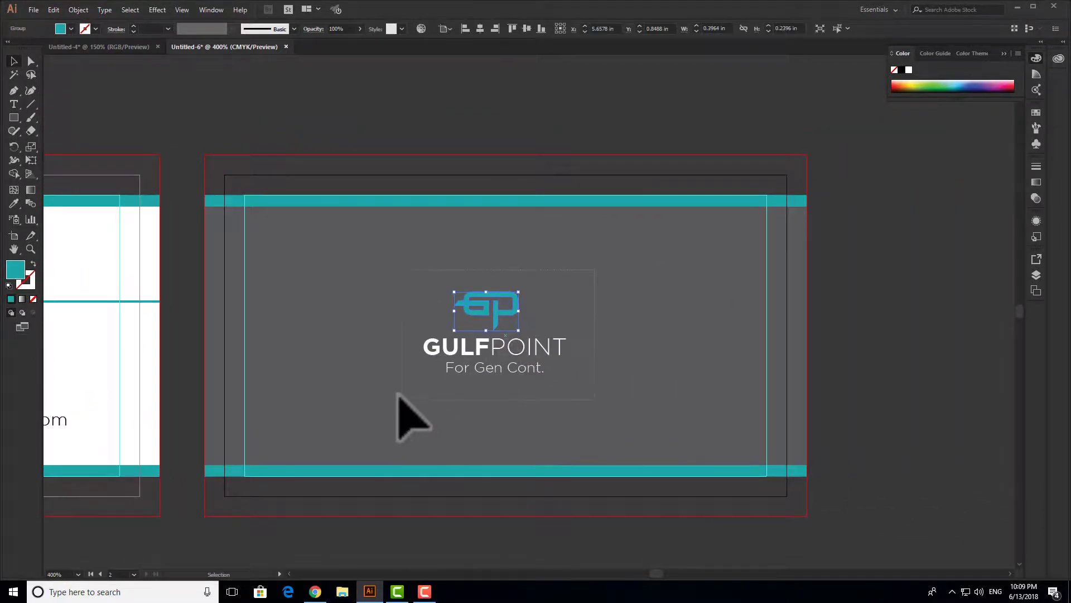
pyautogui.keyDown('shift'); pyautogui.click(446, 368); pyautogui.keyUp('shift')
pyautogui.hotkey('ctrl', 'g')
pyautogui.press('v')
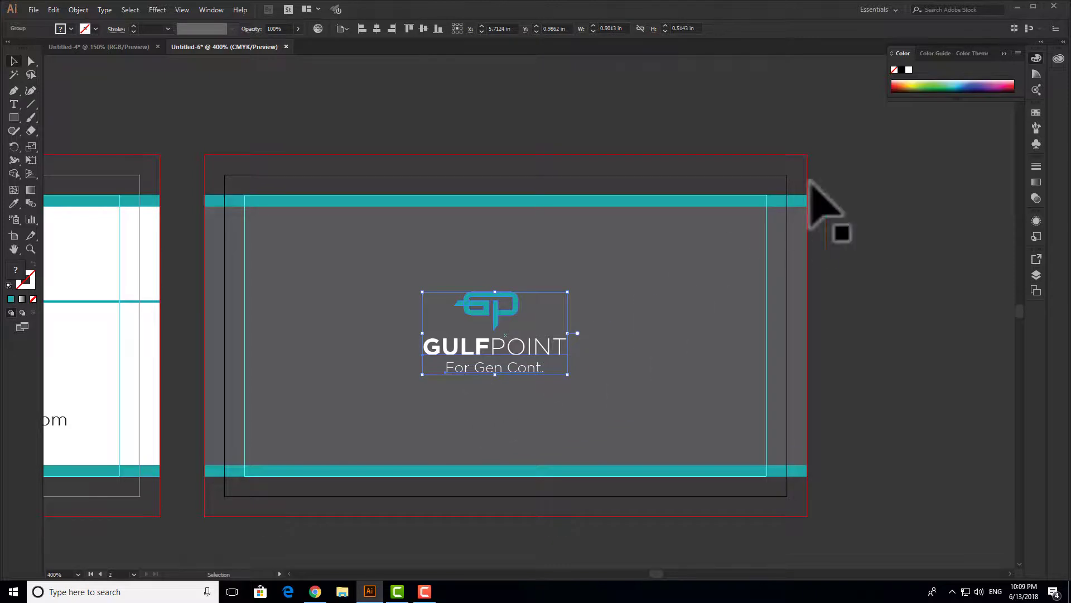
# - Align the logo group to the artboard, centred horizontally and vertically
pyautogui.click(212, 10)
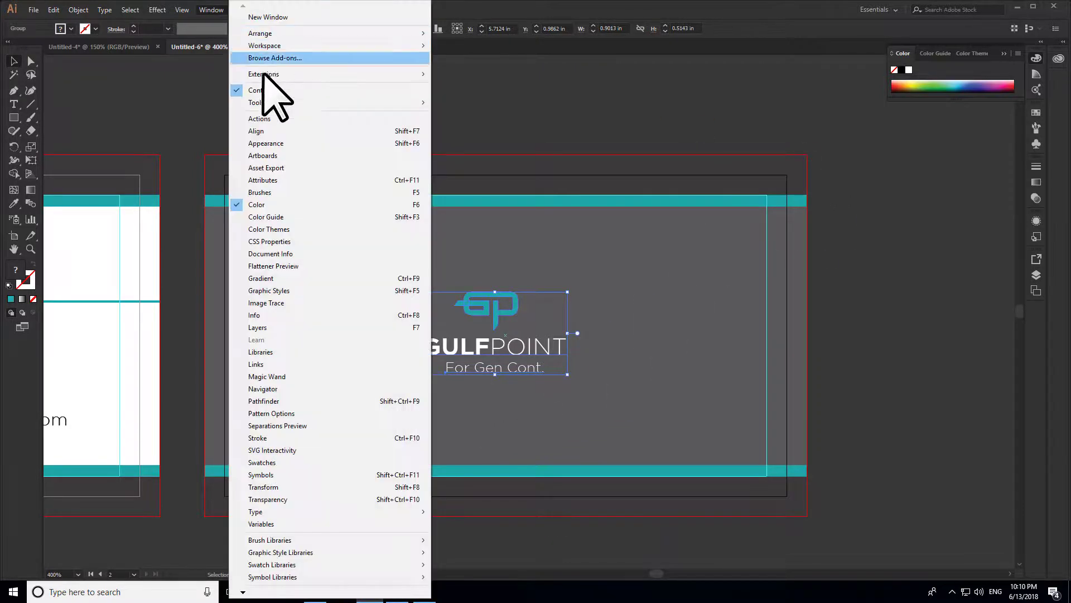
pyautogui.click(383, 131)
pyautogui.moveTo(156, 112)
pyautogui.mouseDown()
pyautogui.moveTo(724, 112)
pyautogui.moveTo(964, 178)
pyautogui.mouseUp()
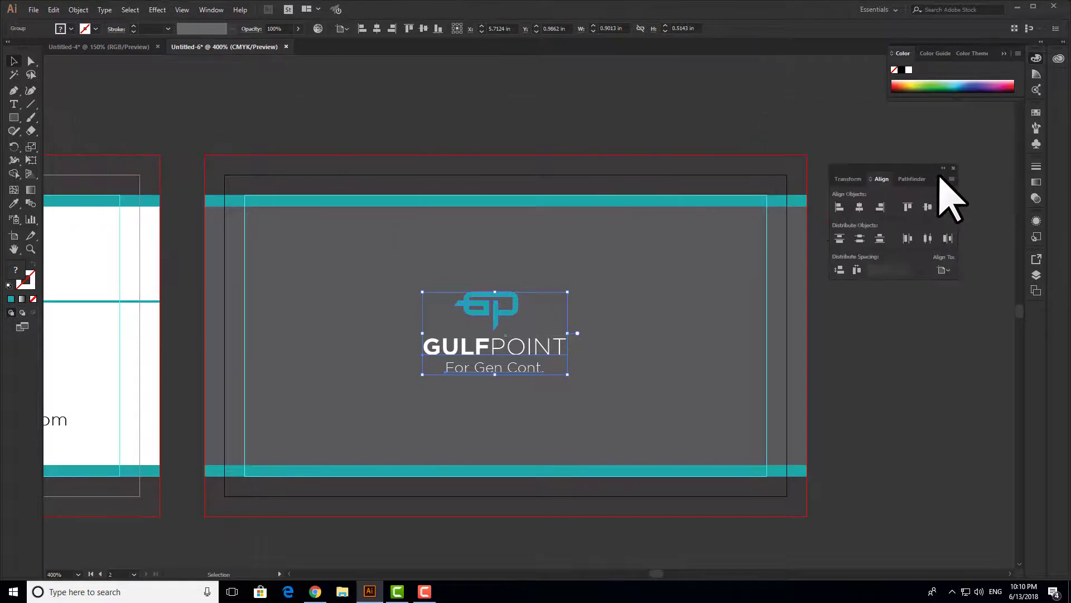
pyautogui.click(956, 278)
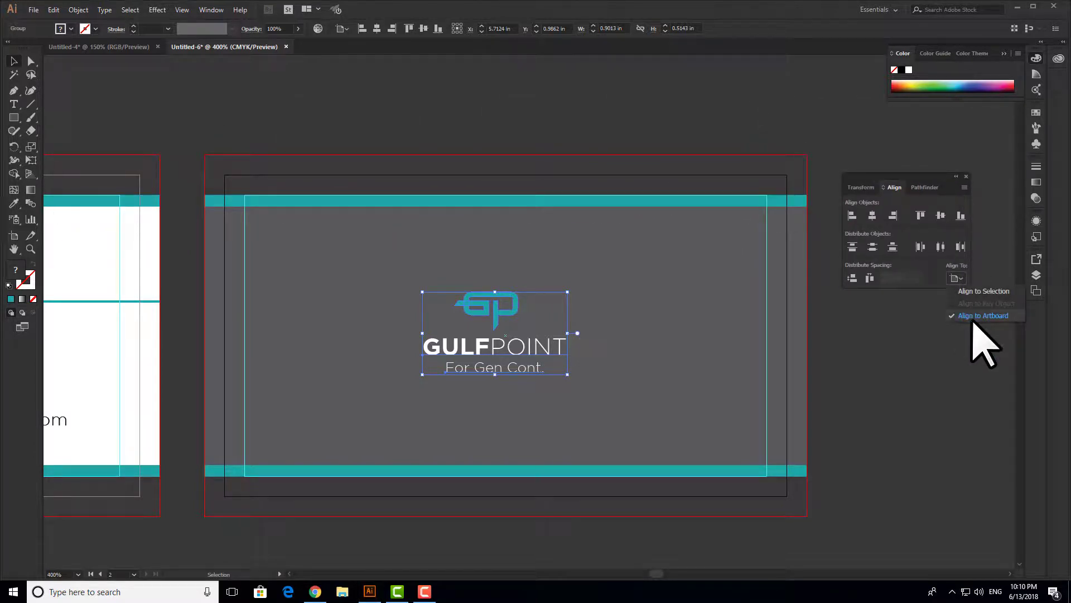
pyautogui.click(872, 218)
pyautogui.click(941, 217)
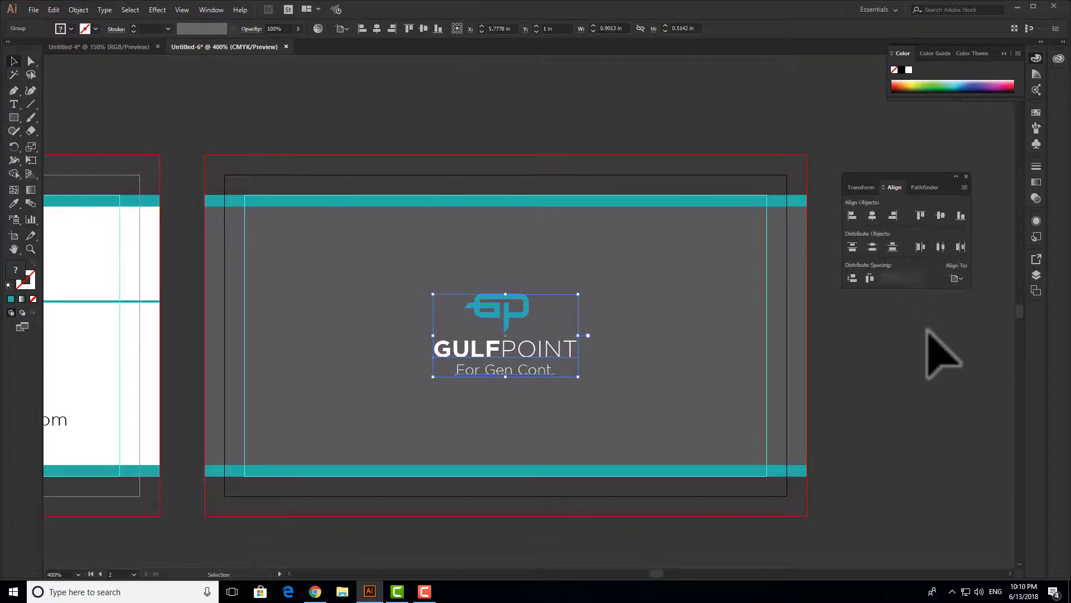
pyautogui.click(933, 354)
pyautogui.click(968, 177)
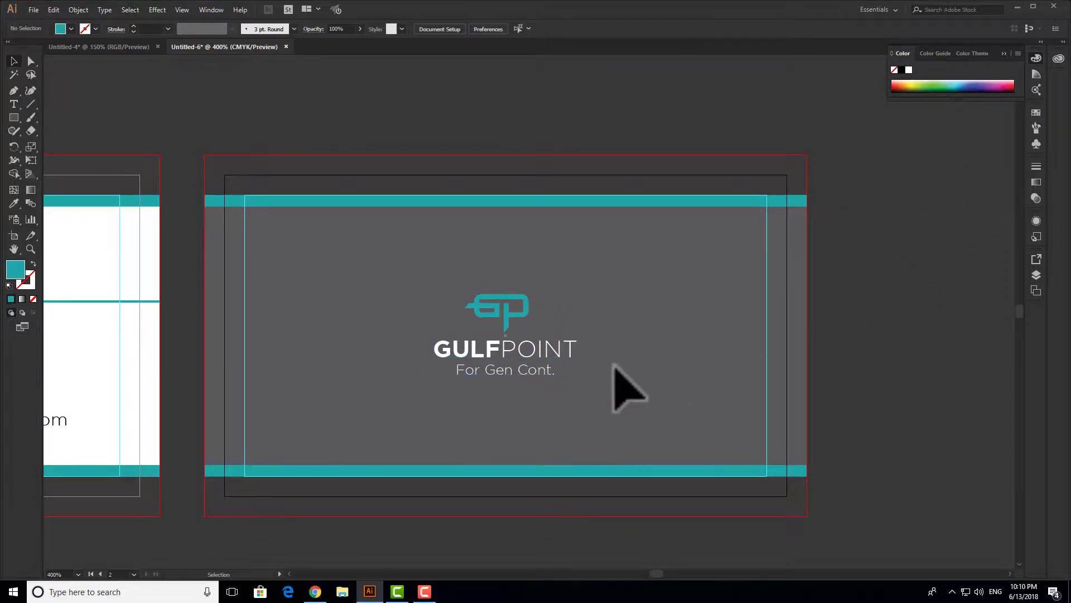
# - Frame both card artboards side by side and make the front artboard active
pyautogui.scroll(2, 521, 379)
pyautogui.scroll(-2, 522, 380)
pyautogui.scroll(-1, 521, 379)
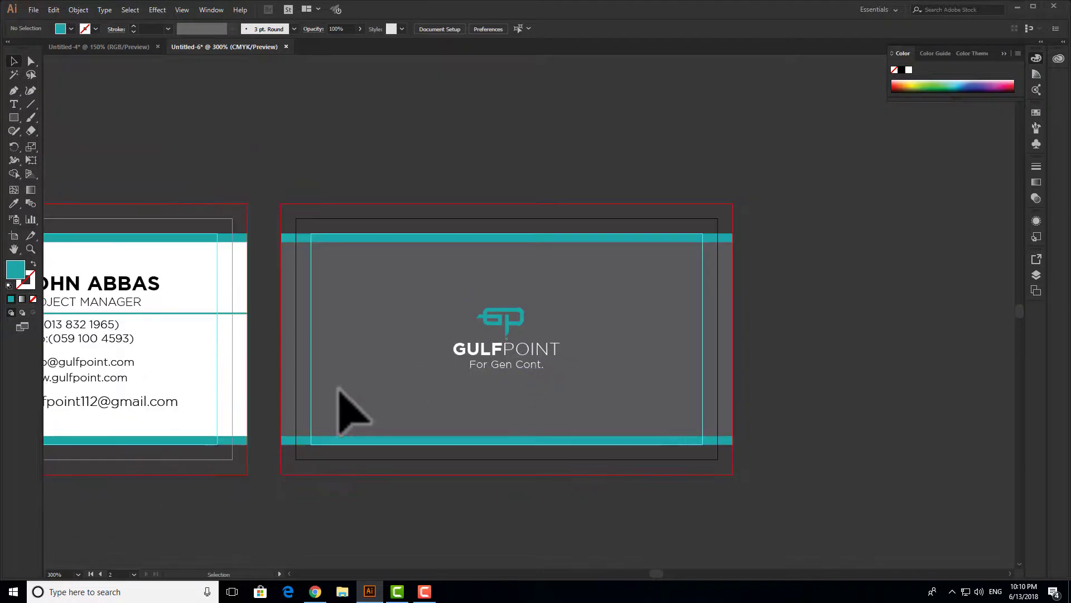
pyautogui.moveTo(338, 388); pyautogui.dragTo(615, 389)
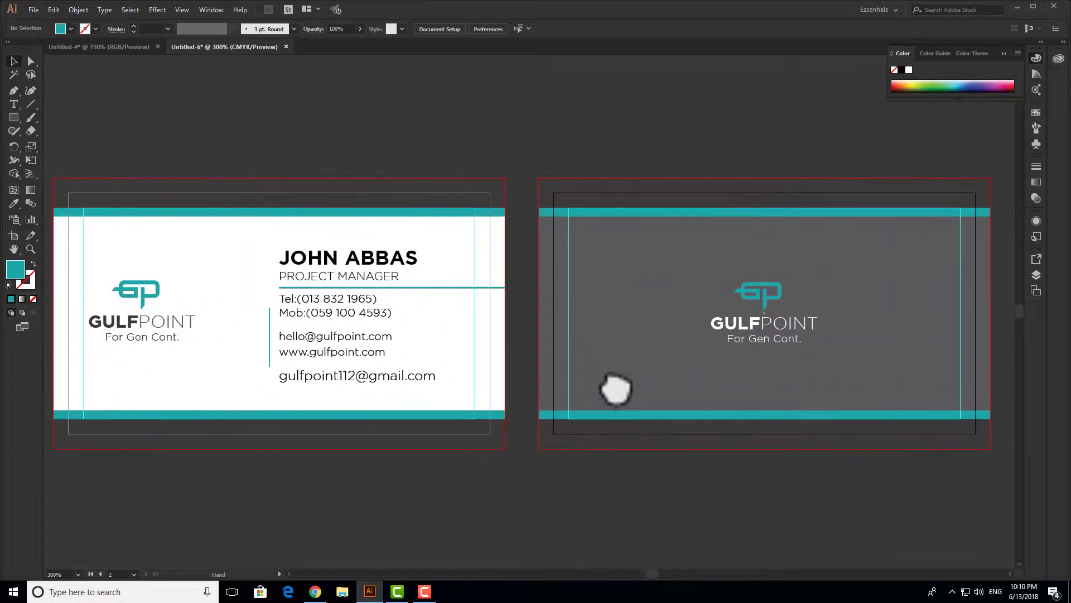
pyautogui.scroll(2, 346, 359)
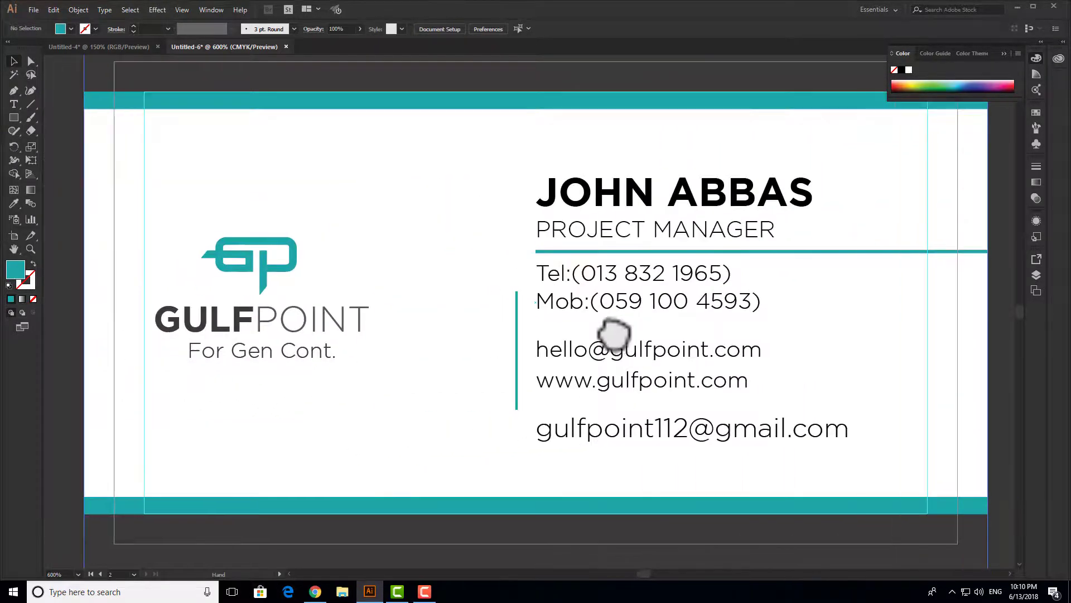
pyautogui.scroll(-2, 558, 335)
pyautogui.moveTo(663, 306); pyautogui.dragTo(574, 340)
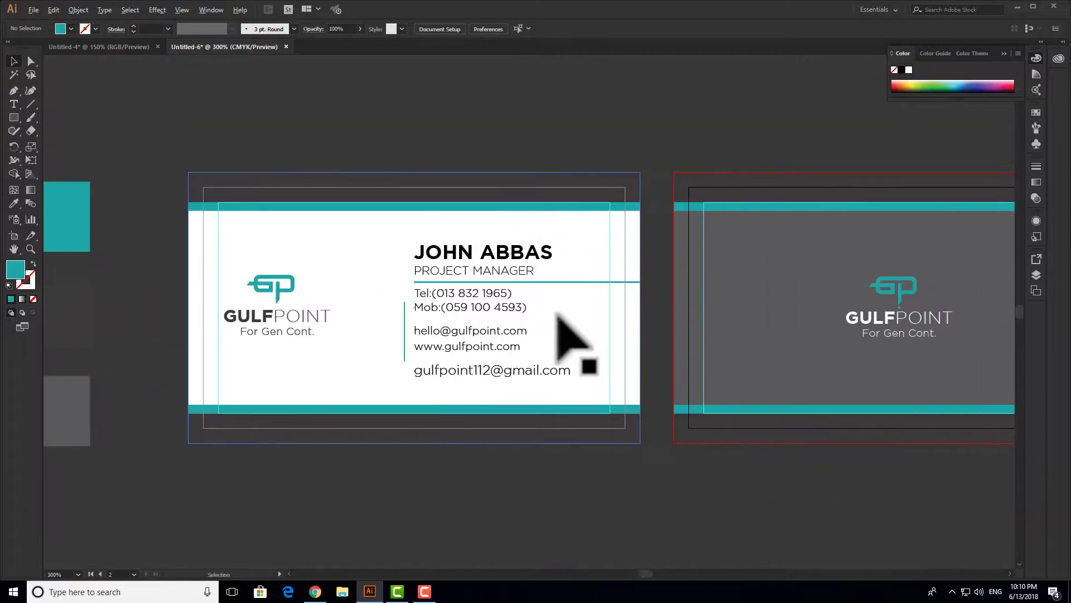
pyautogui.scroll(1, 546, 329)
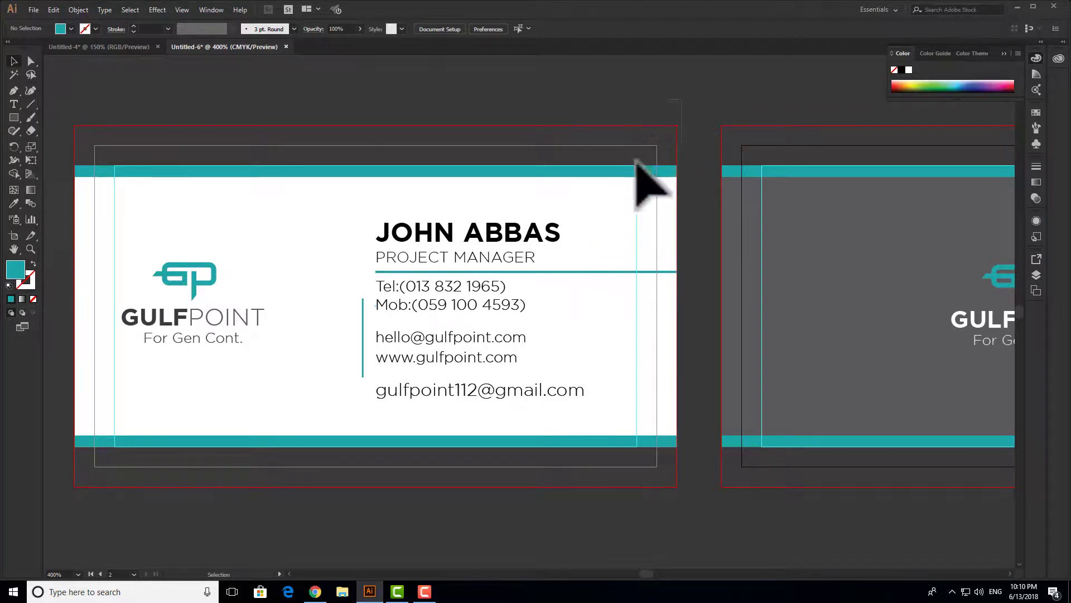
pyautogui.click(616, 266)
pyautogui.click(705, 199)
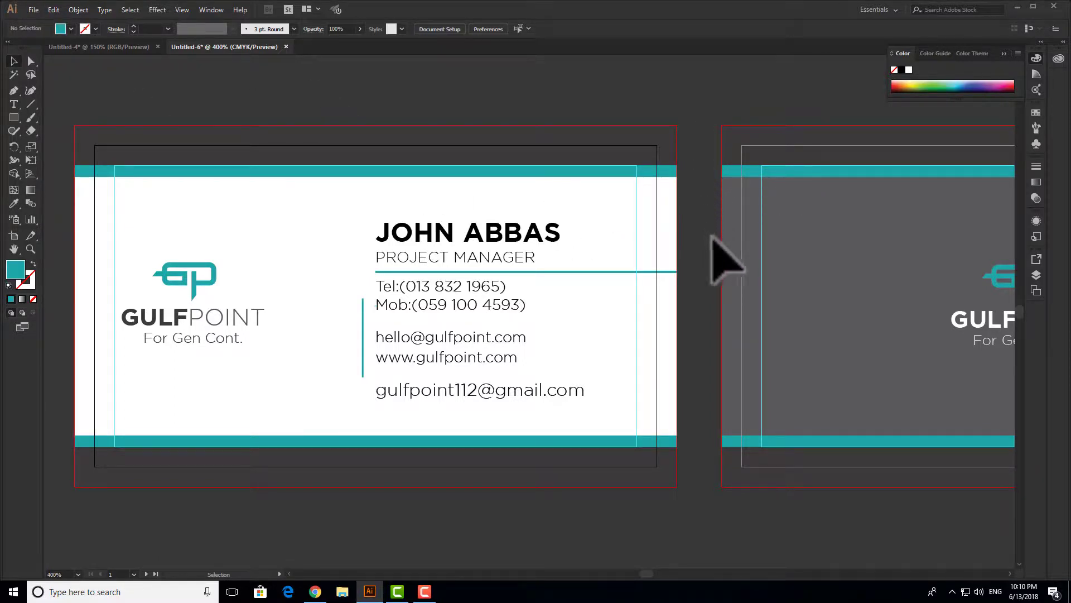
# - Save a copy to the Desktop as an Adobe PDF named 'Business Card'
pyautogui.hotkey('ctrl', 'shift', 's')
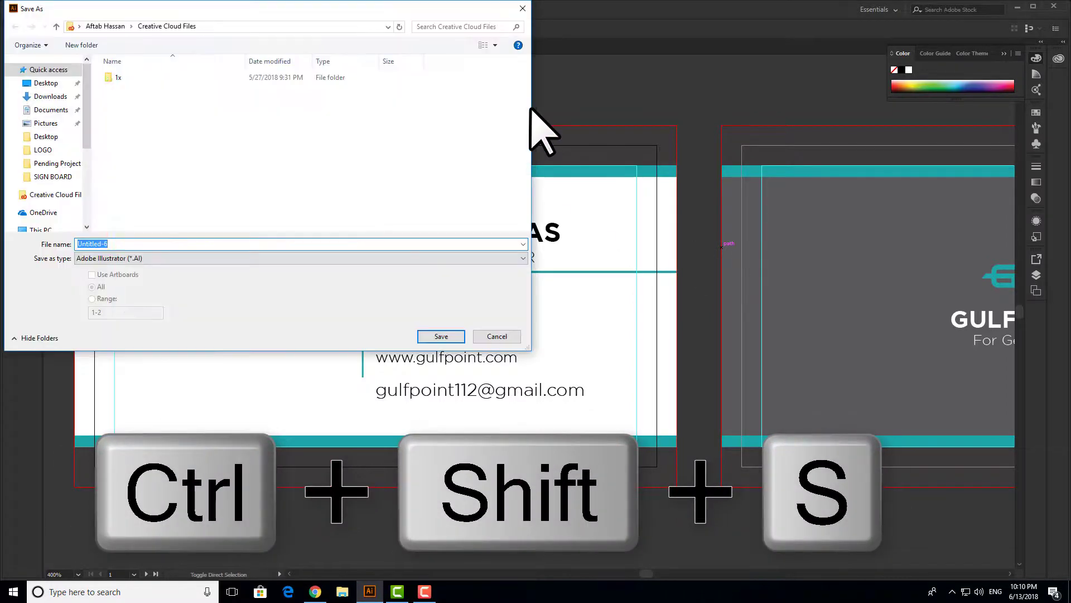
pyautogui.moveTo(321, 9); pyautogui.dragTo(432, 69)
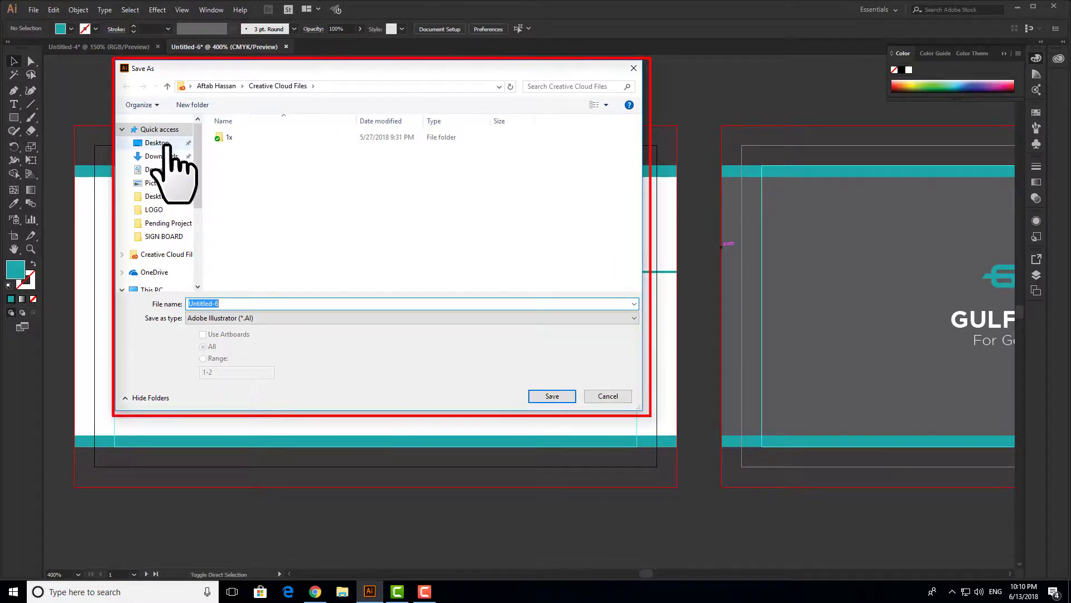
pyautogui.click(162, 144)
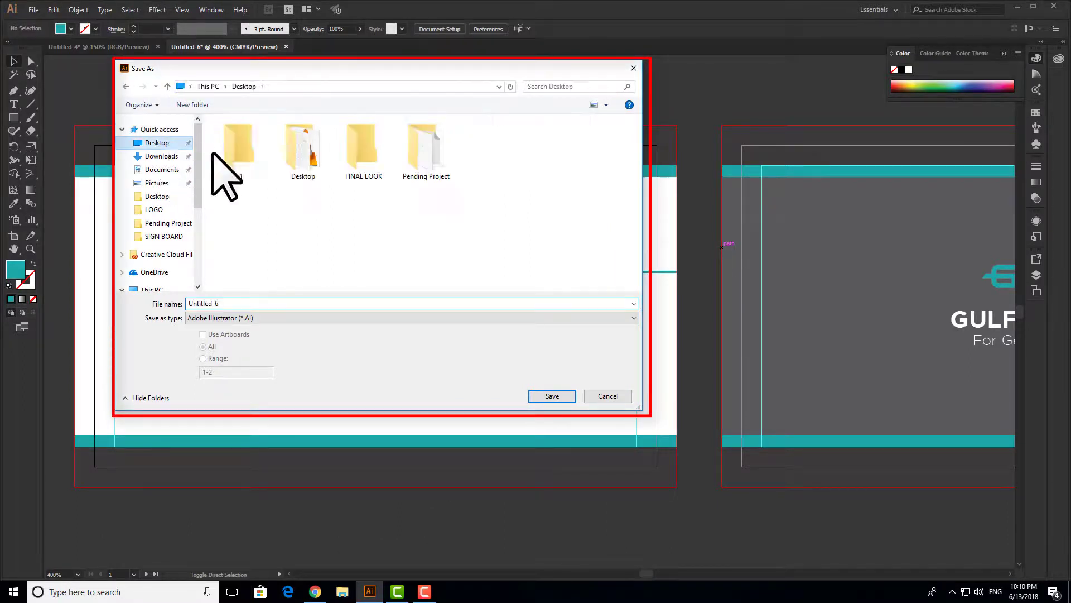
pyautogui.click(248, 319)
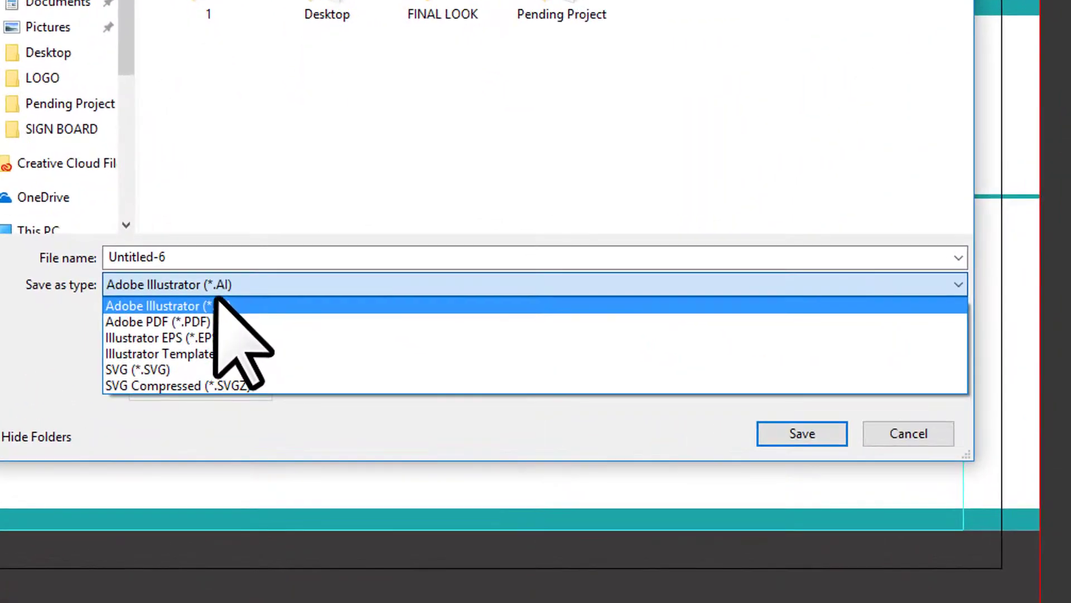
pyautogui.click(202, 322)
pyautogui.write('Business Card')
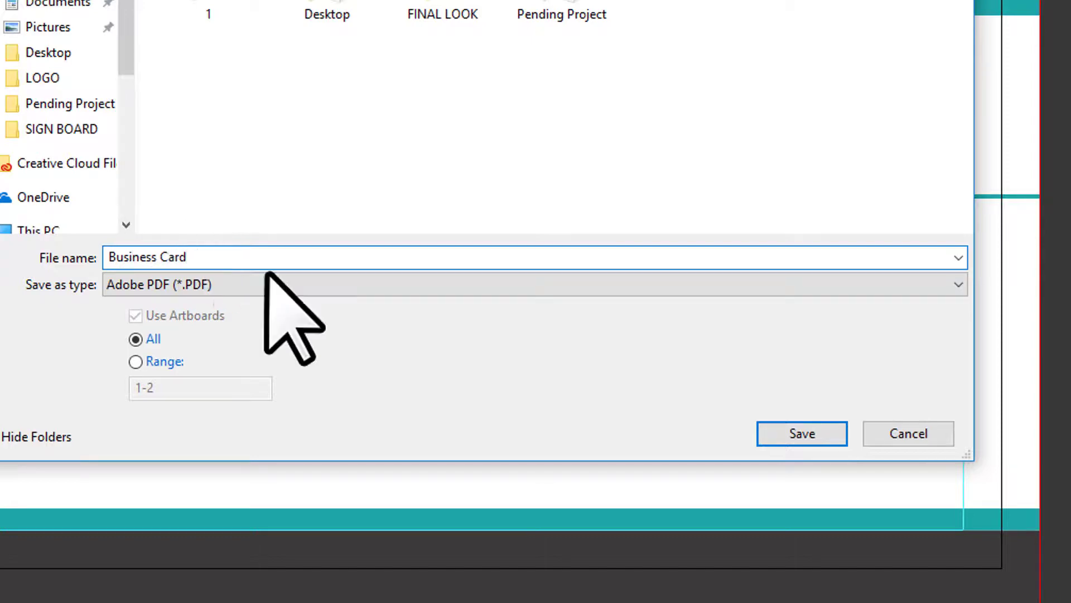
pyautogui.click(774, 428)
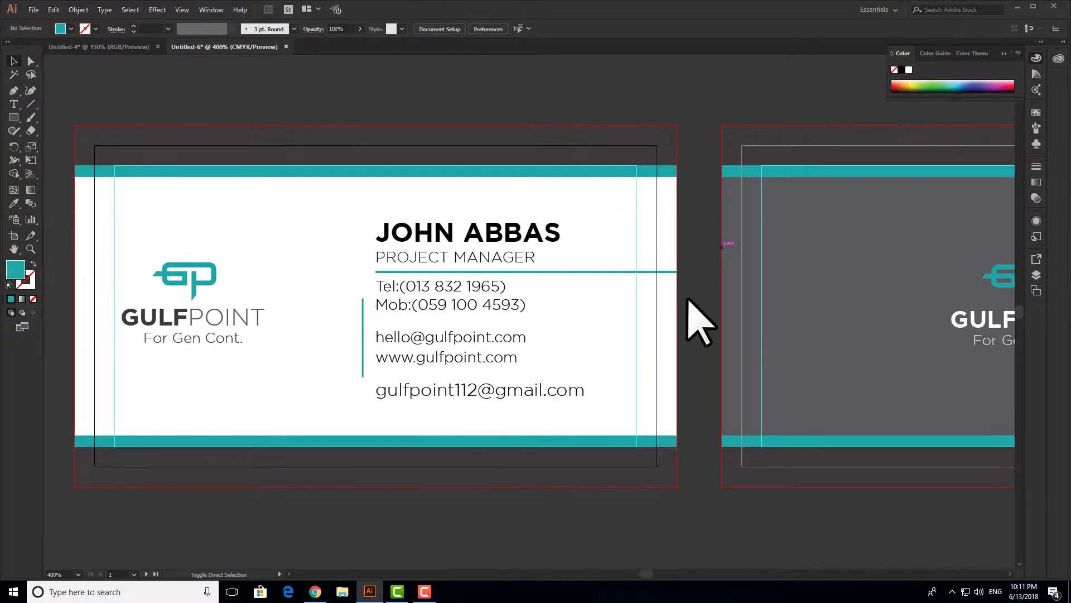
# - Export with [Press Quality], trim marks, document bleed and a 0.125 in mark offset
pyautogui.moveTo(552, 132); pyautogui.dragTo(574, 116)
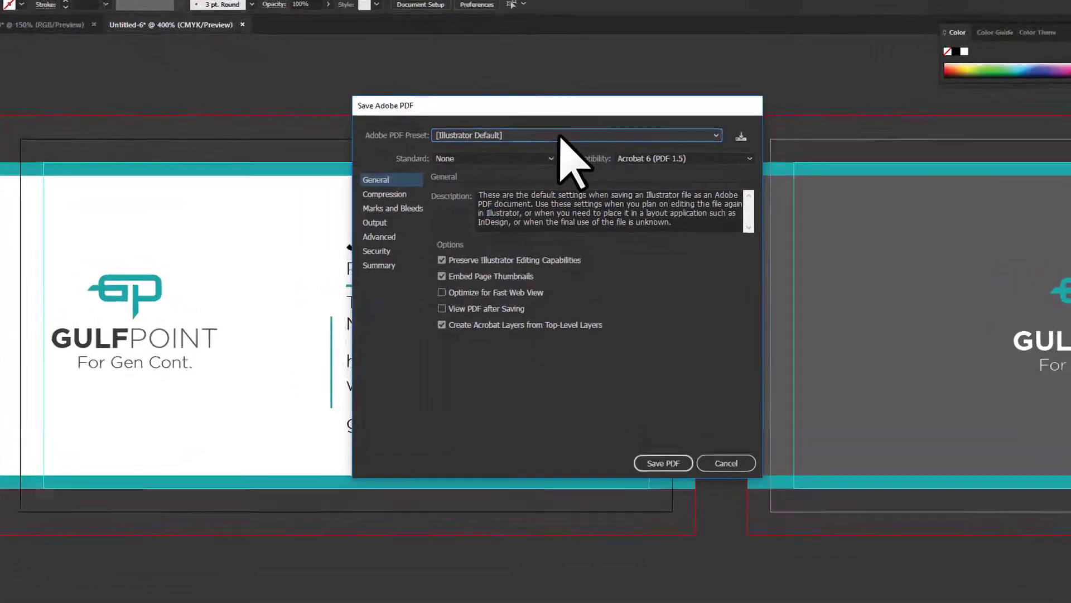
pyautogui.click(543, 143)
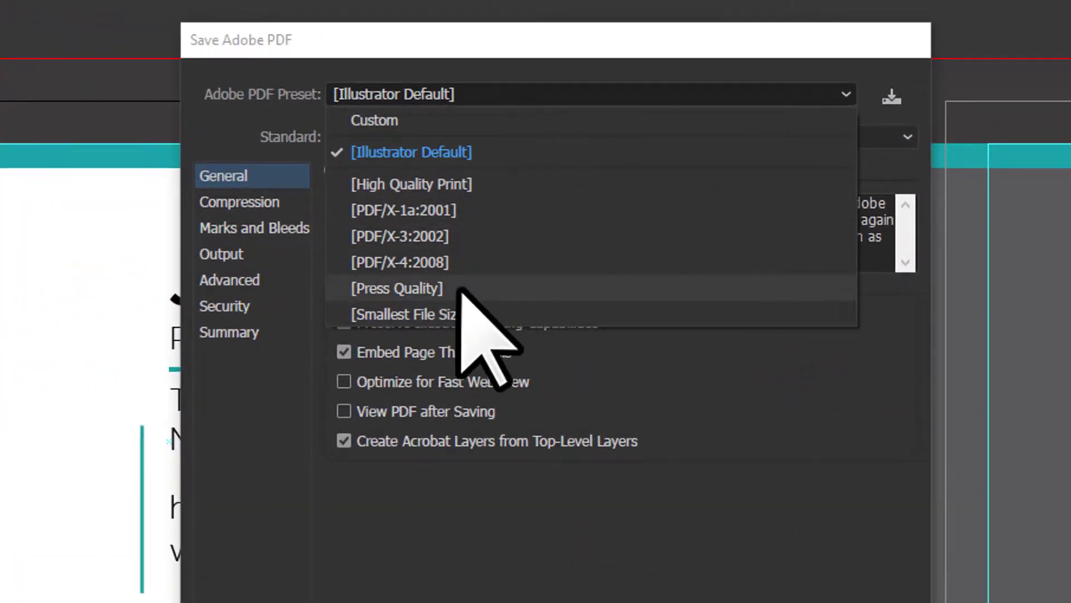
pyautogui.click(459, 289)
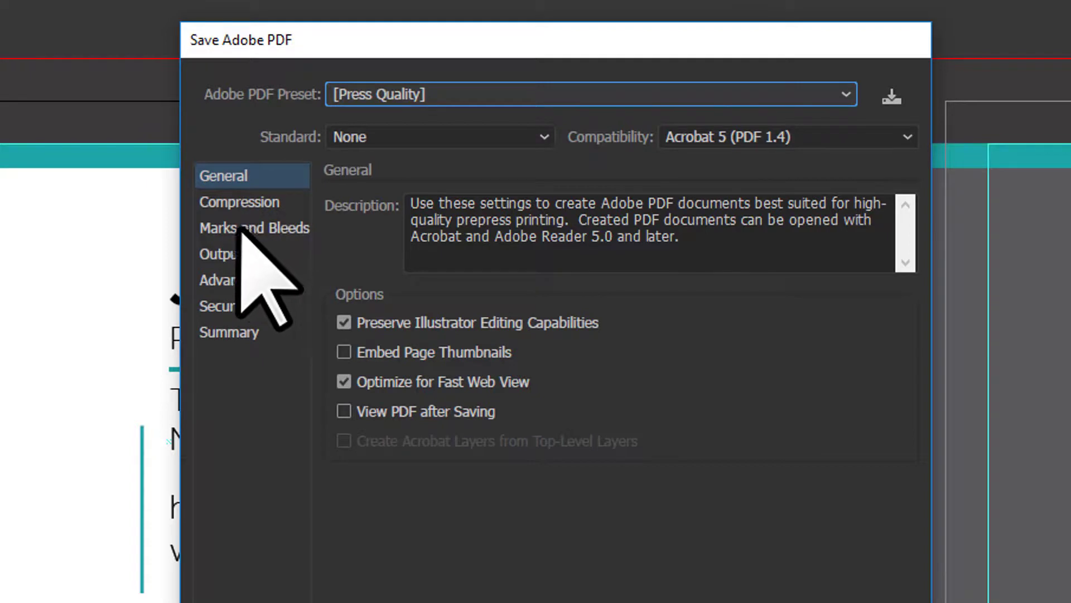
pyautogui.click(279, 228)
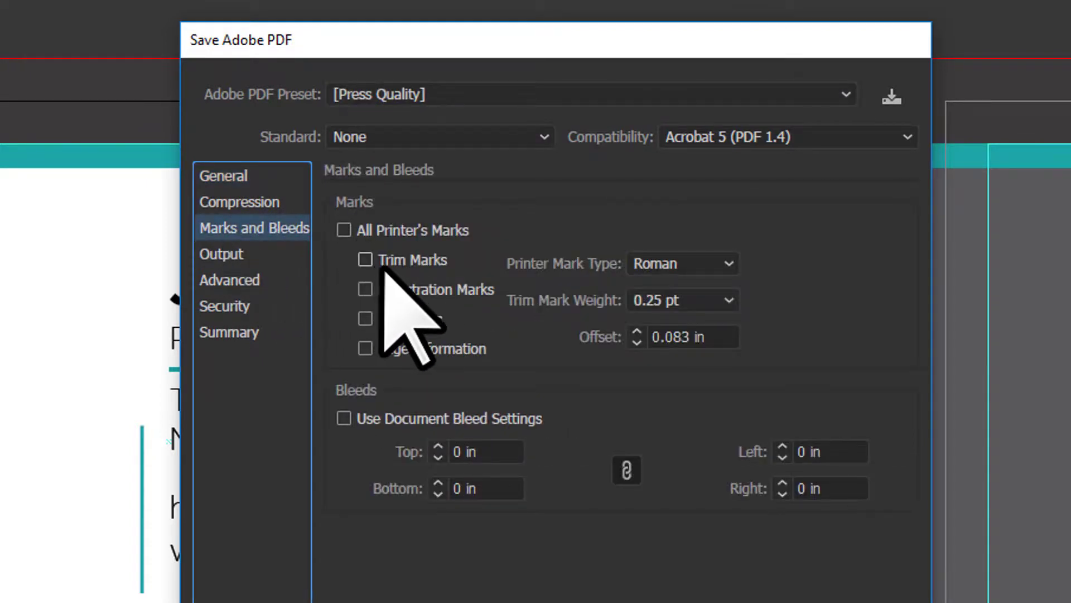
pyautogui.click(412, 262)
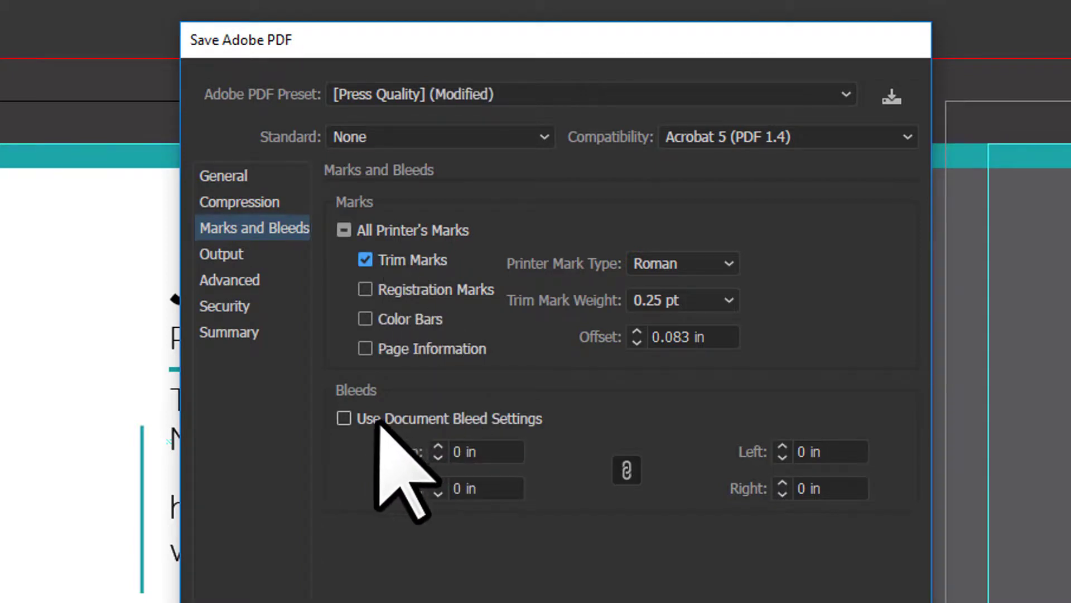
pyautogui.click(403, 427)
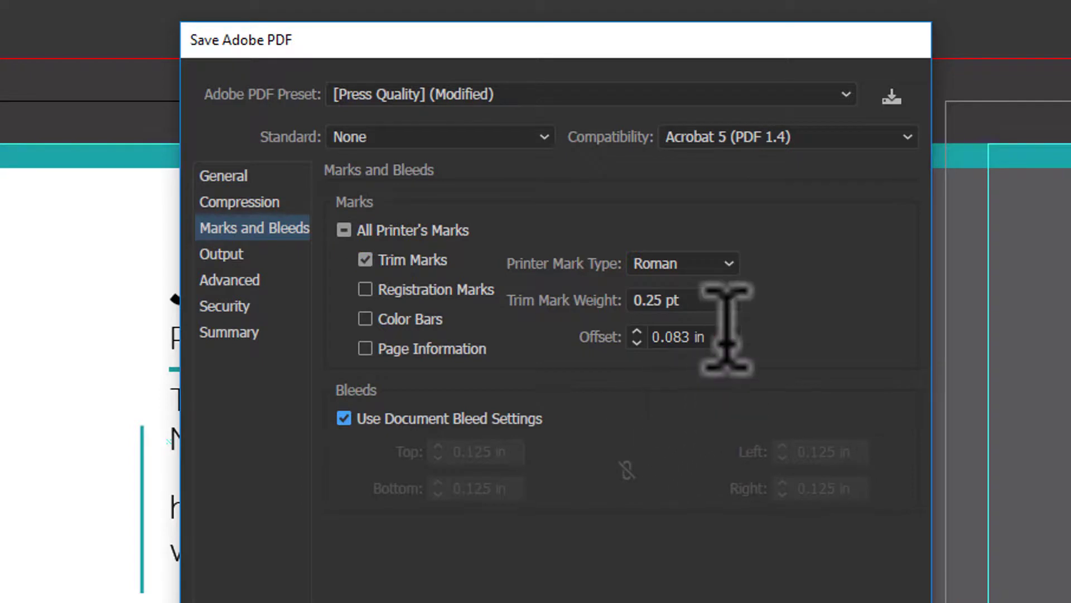
pyautogui.moveTo(717, 337); pyautogui.dragTo(490, 335)
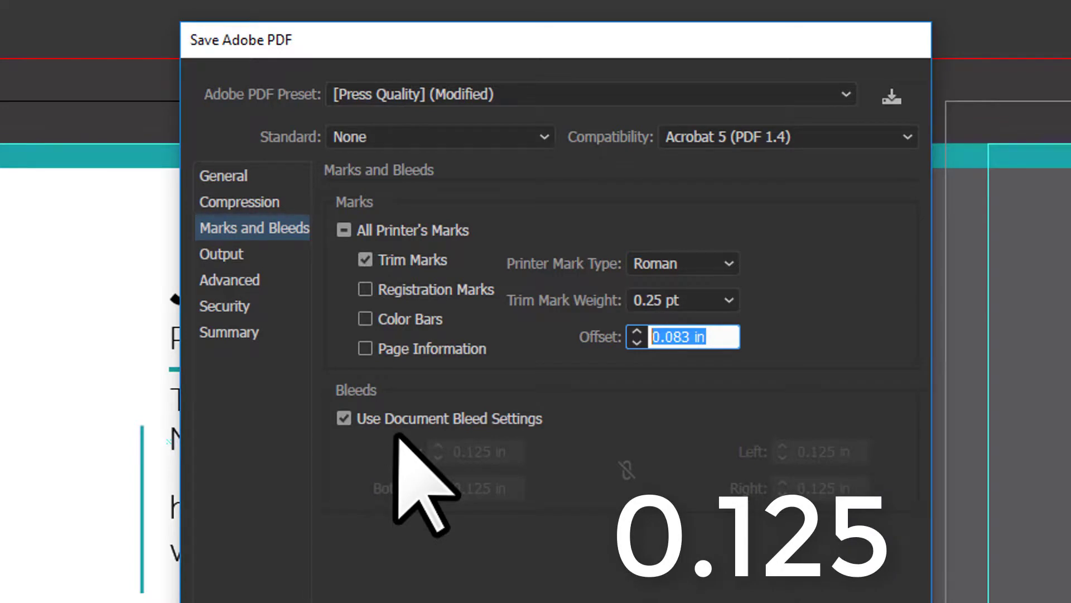
pyautogui.write('0.12')
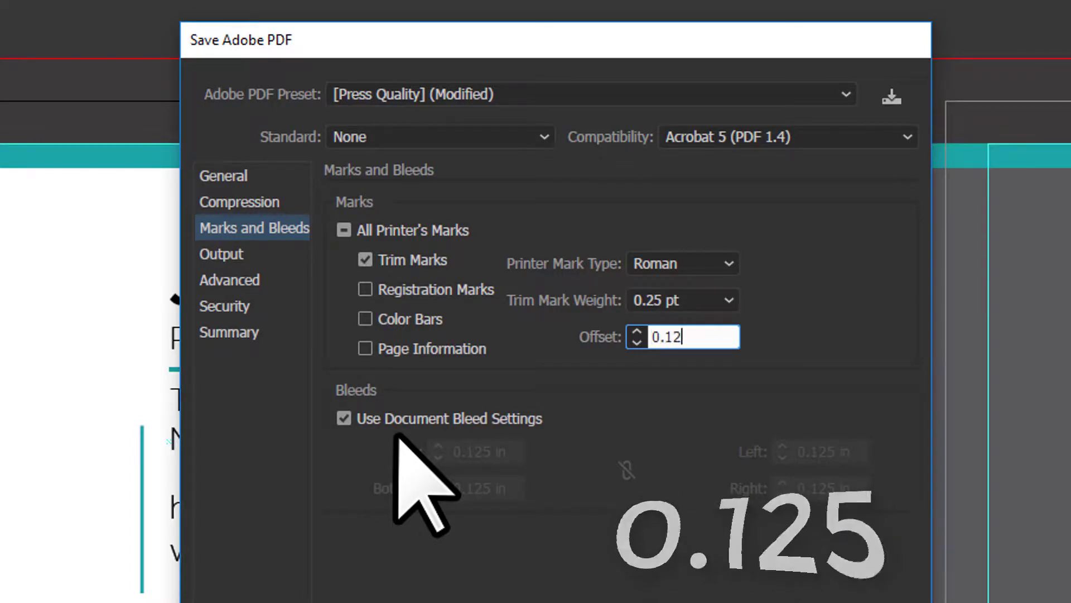
pyautogui.write('5')
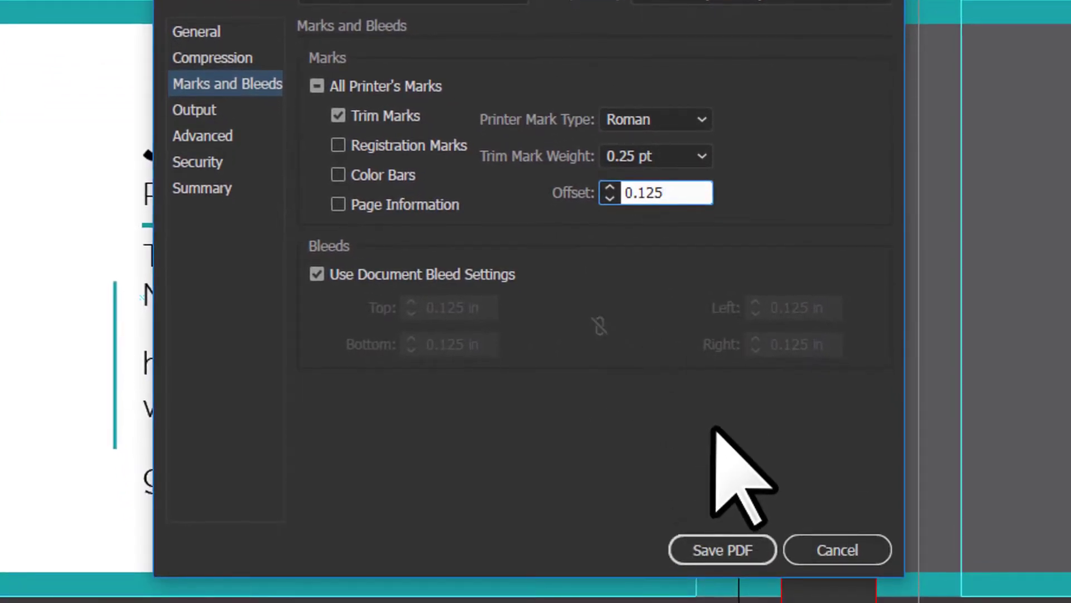
pyautogui.click(738, 549)
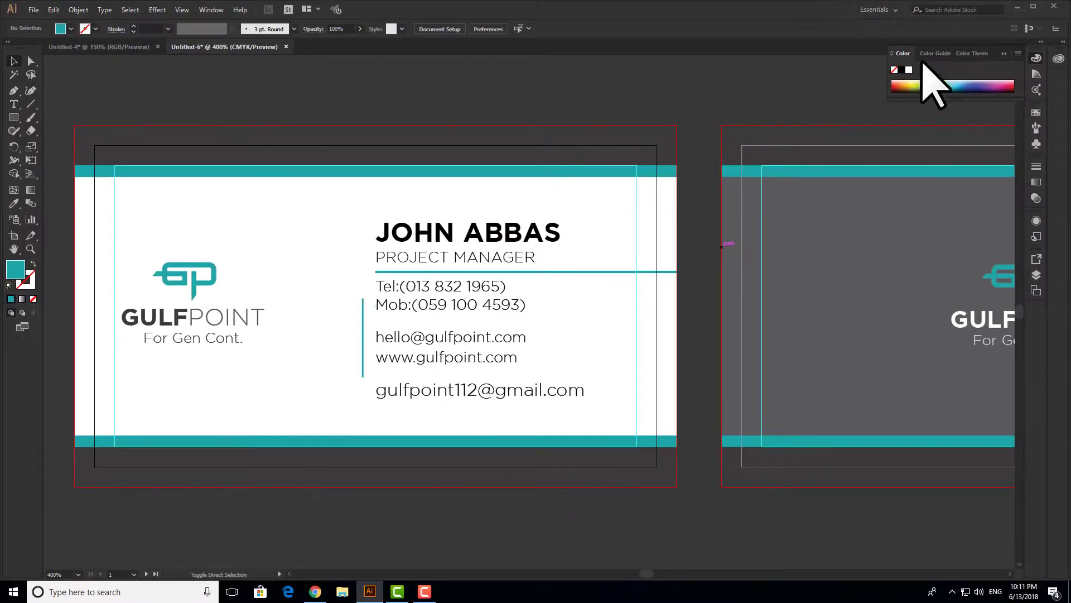
pyautogui.click(1016, 7)
# - Move the Business Card PDF icon on the desktop and open it in Edge
pyautogui.moveTo(22, 519); pyautogui.dragTo(491, 83)
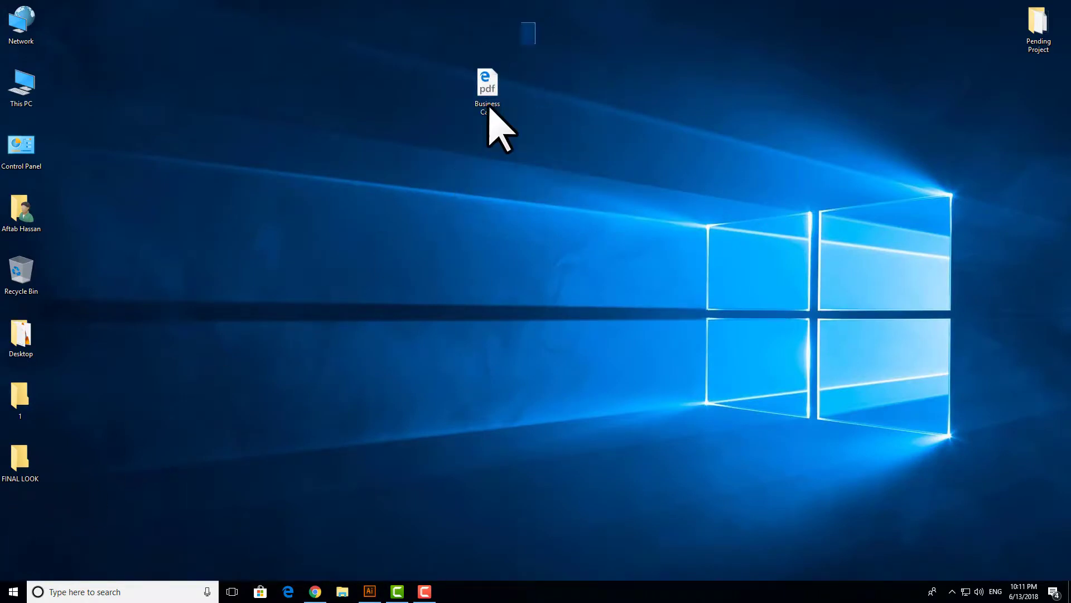
pyautogui.moveTo(486, 100); pyautogui.dragTo(531, 158)
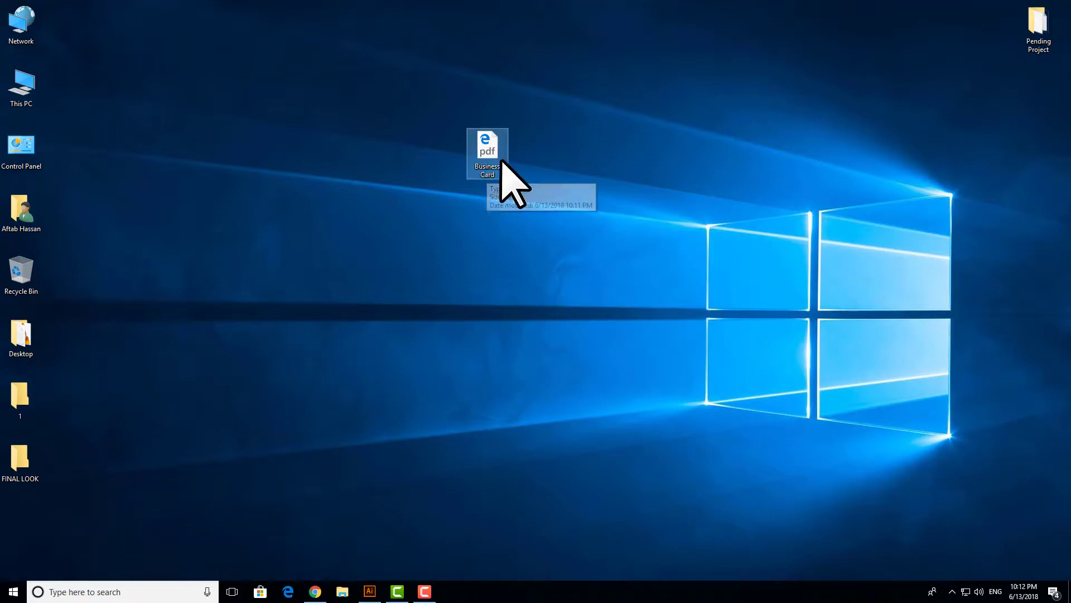
pyautogui.moveTo(487, 150)
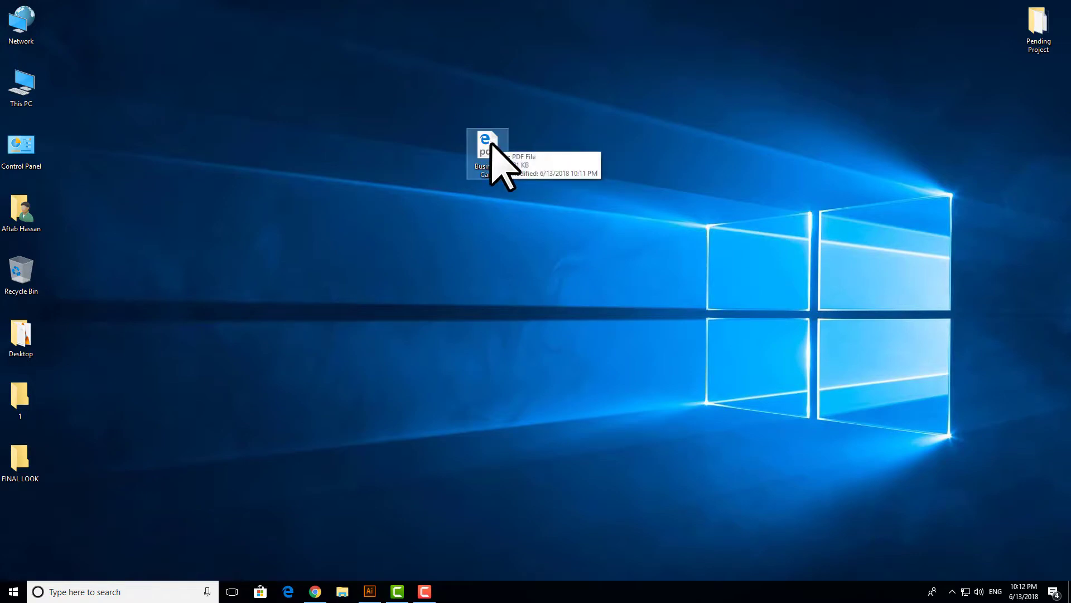
pyautogui.doubleClick(491, 144)
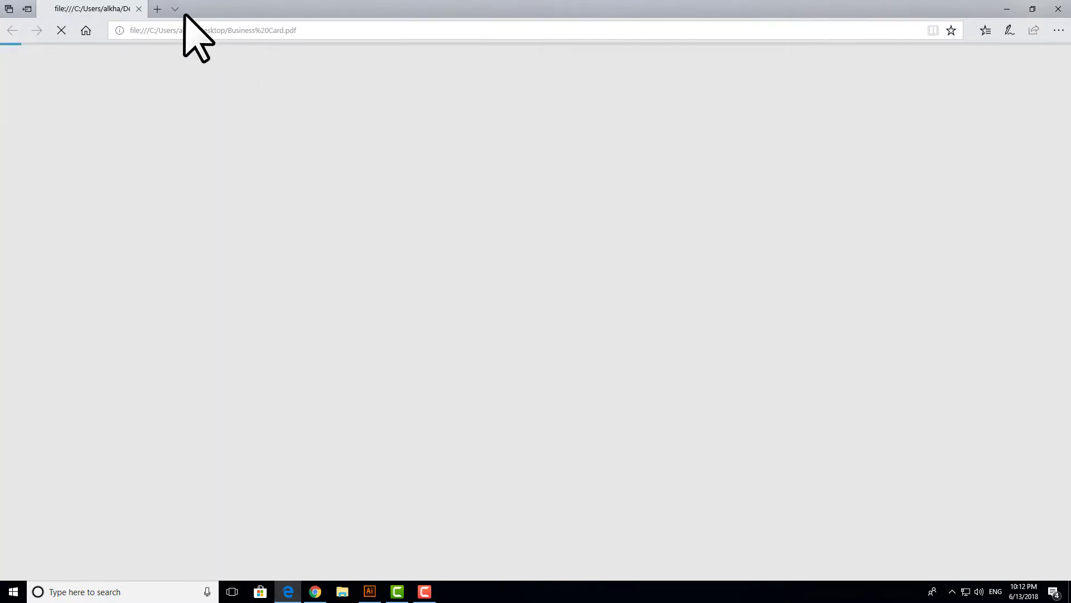
# - Dismiss the default-browser prompt and fit the PDF to page width
pyautogui.click(63, 27)
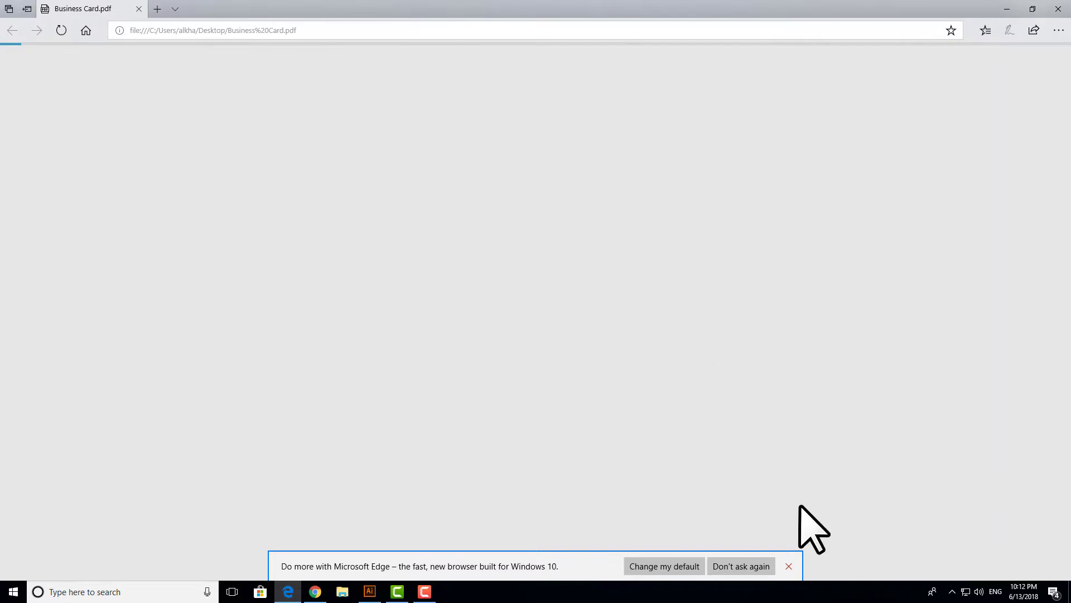
pyautogui.click(789, 565)
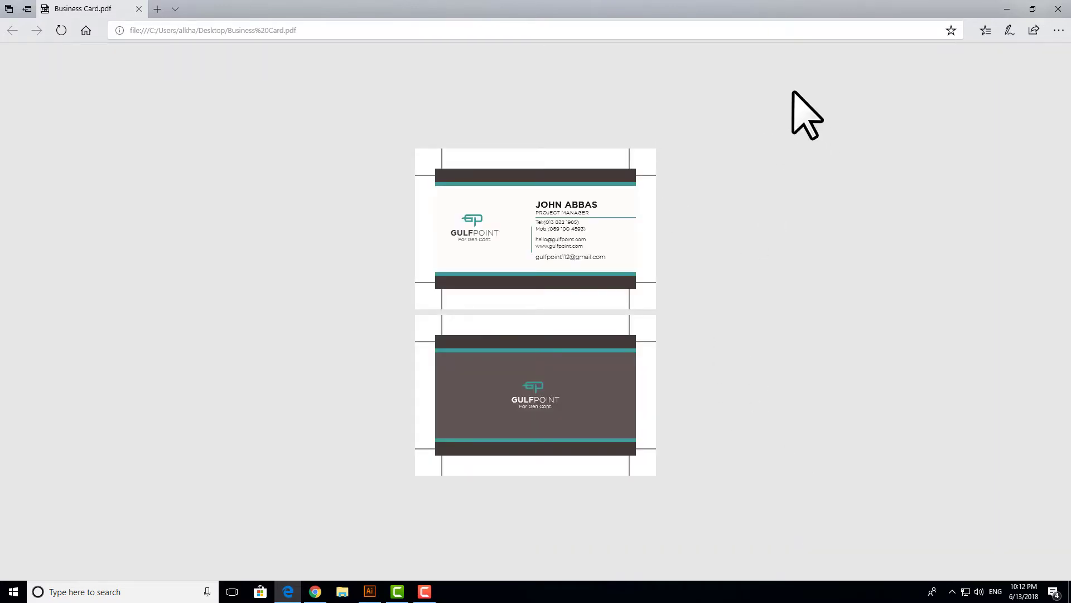
pyautogui.click(899, 55)
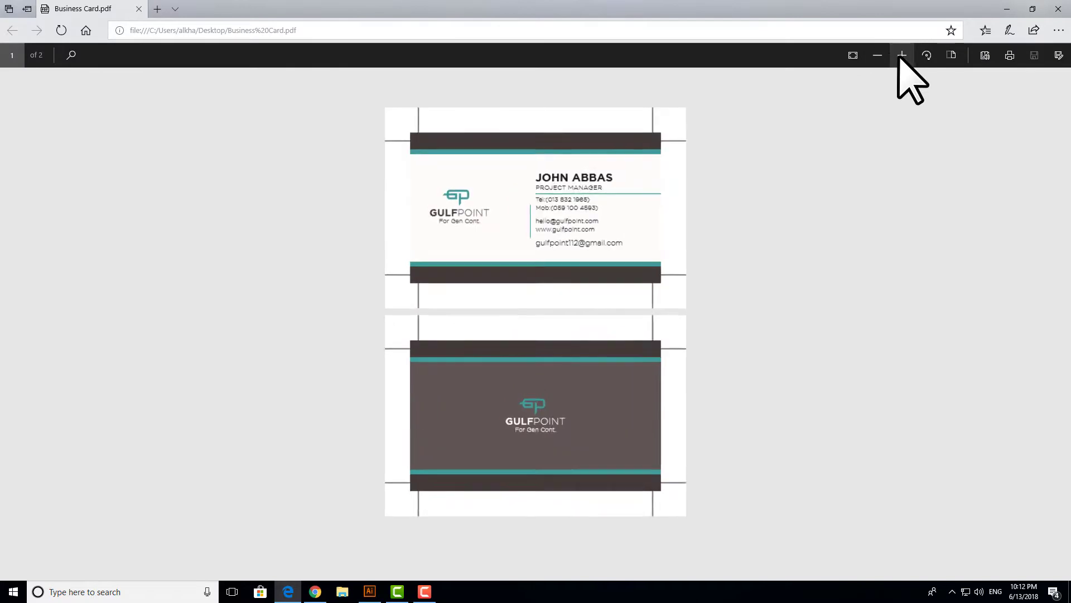
pyautogui.click(856, 55)
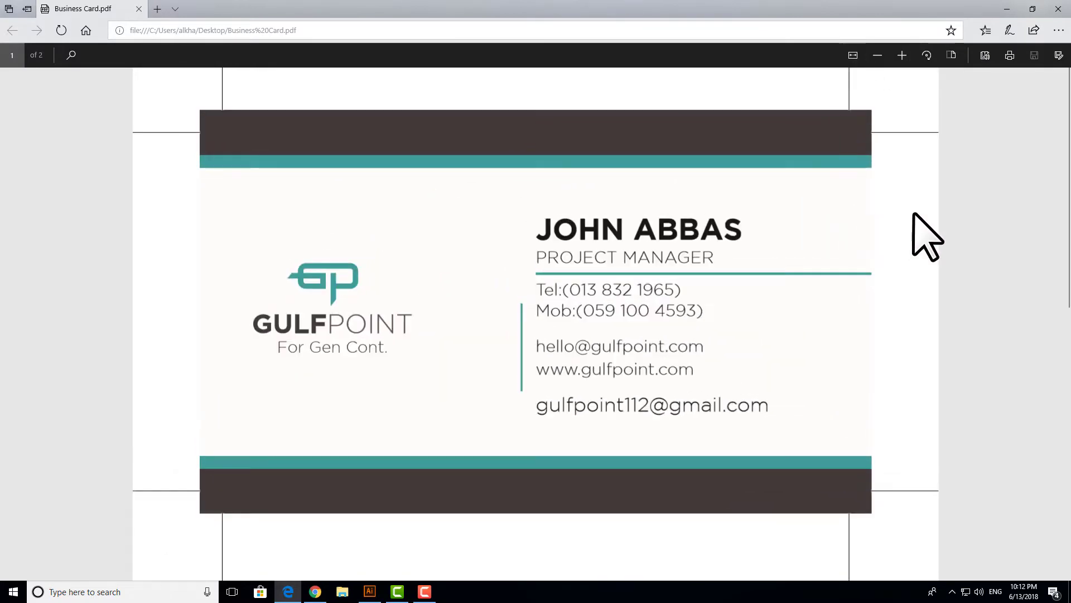
# - Scroll between the front and grey back pages to check their trim marks
pyautogui.scroll(-5, 914, 214)
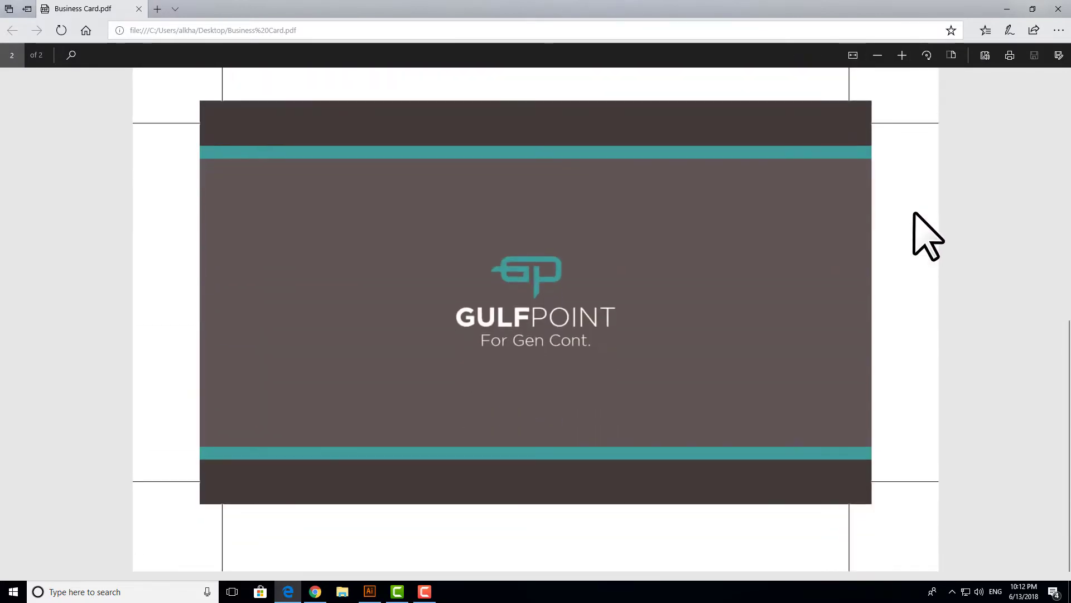
pyautogui.scroll(5, 913, 214)
pyautogui.scroll(-2, 914, 214)
pyautogui.scroll(-3, 915, 214)
pyautogui.scroll(2, 882, 207)
pyautogui.scroll(3, 876, 201)
pyautogui.scroll(-3, 874, 201)
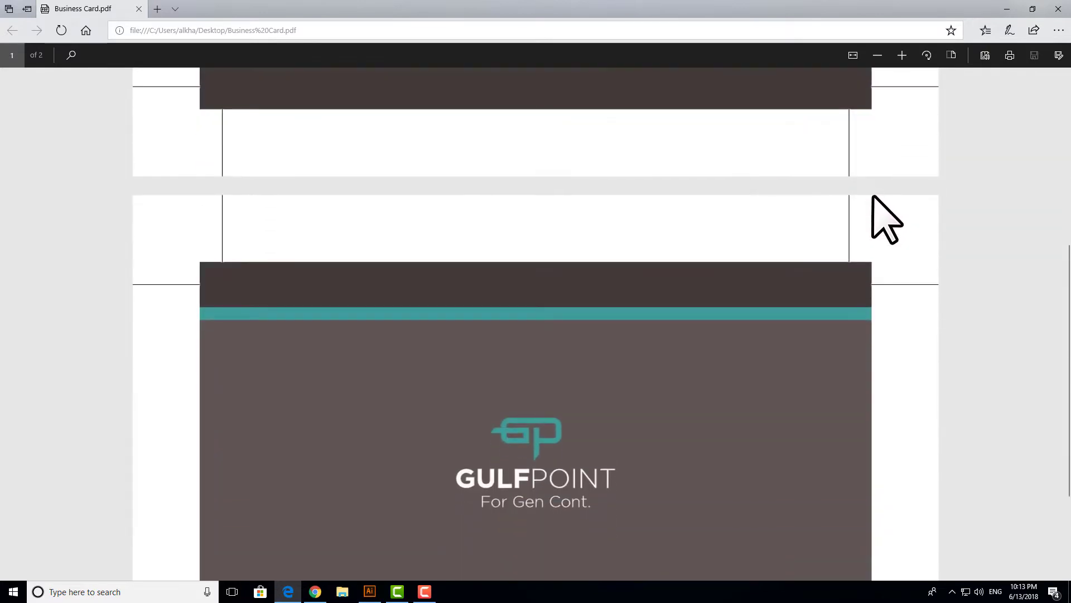
pyautogui.scroll(-3, 874, 201)
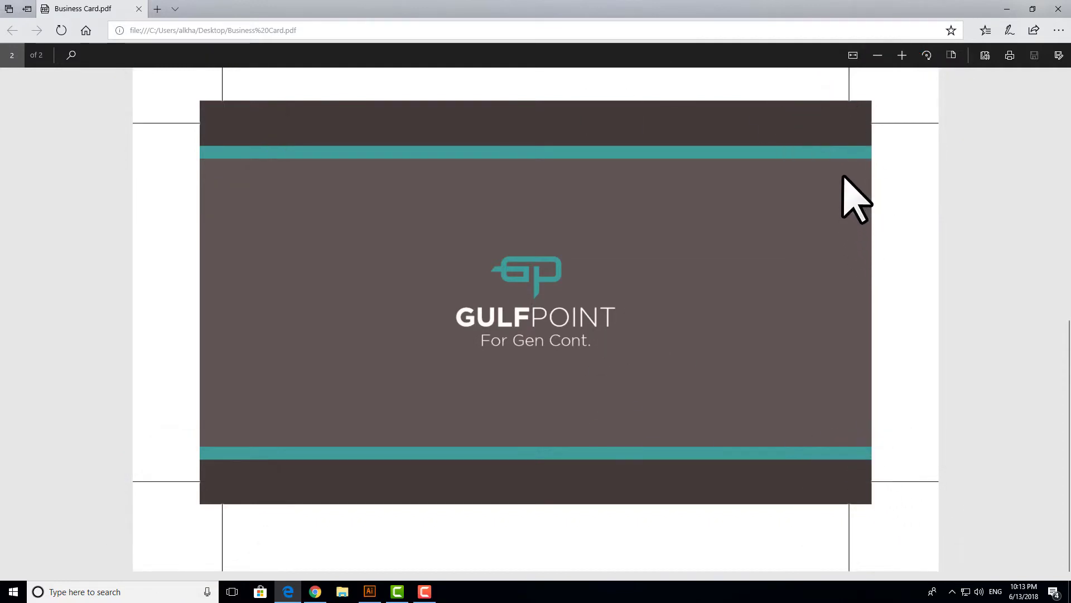
pyautogui.scroll(10, 926, 228)
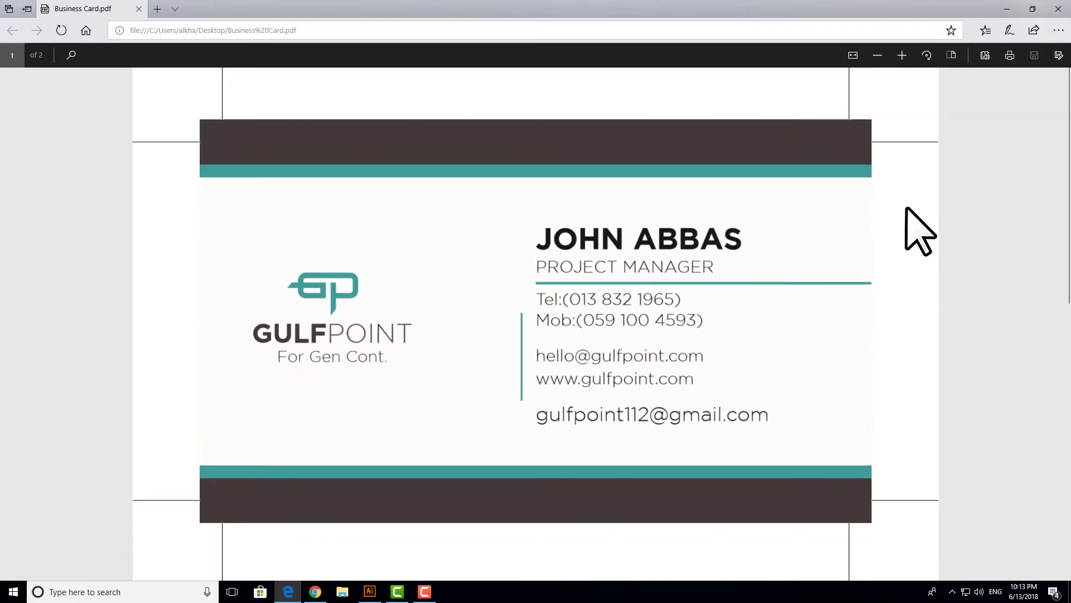